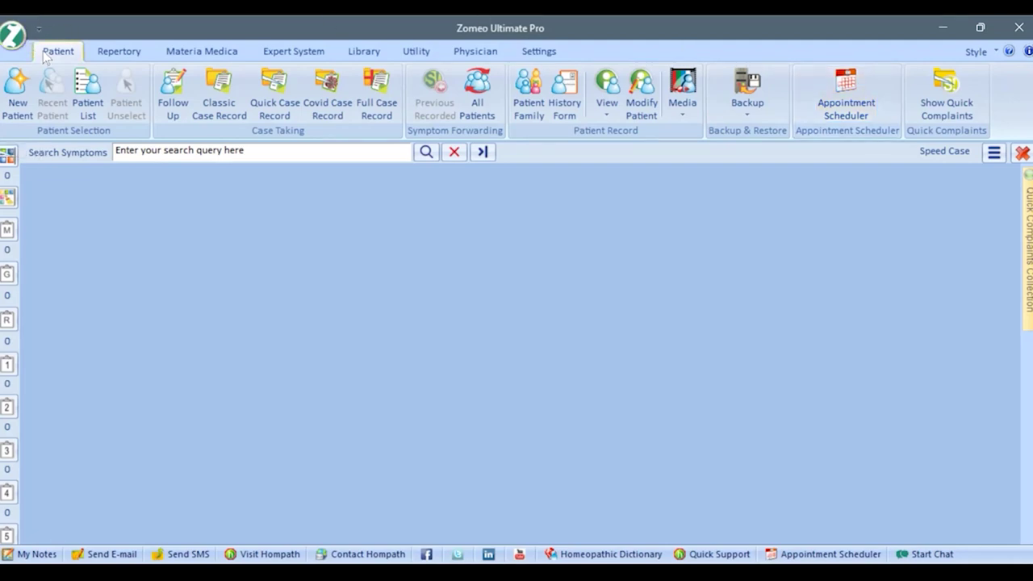
- Start registering a new patient and enter the patient's first name
{"action": "left_click", "coordinate": [119, 53]}
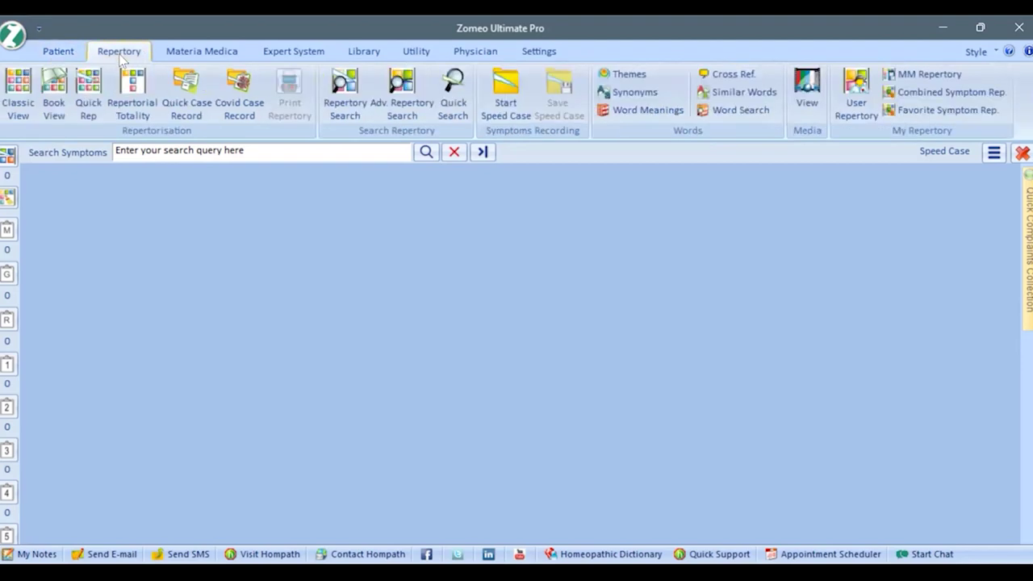
{"action": "left_click", "coordinate": [69, 55]}
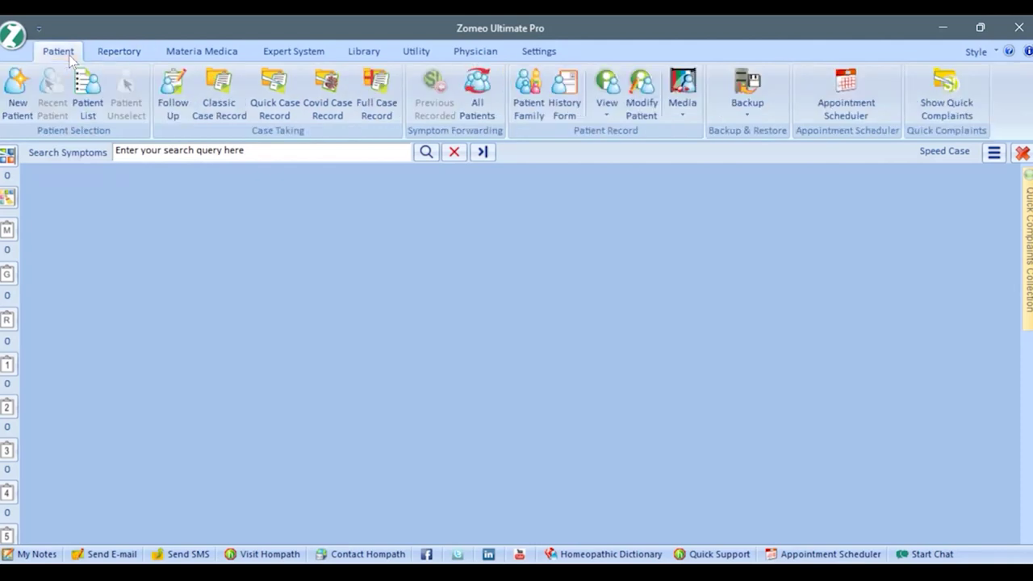
{"action": "left_click", "coordinate": [35, 117]}
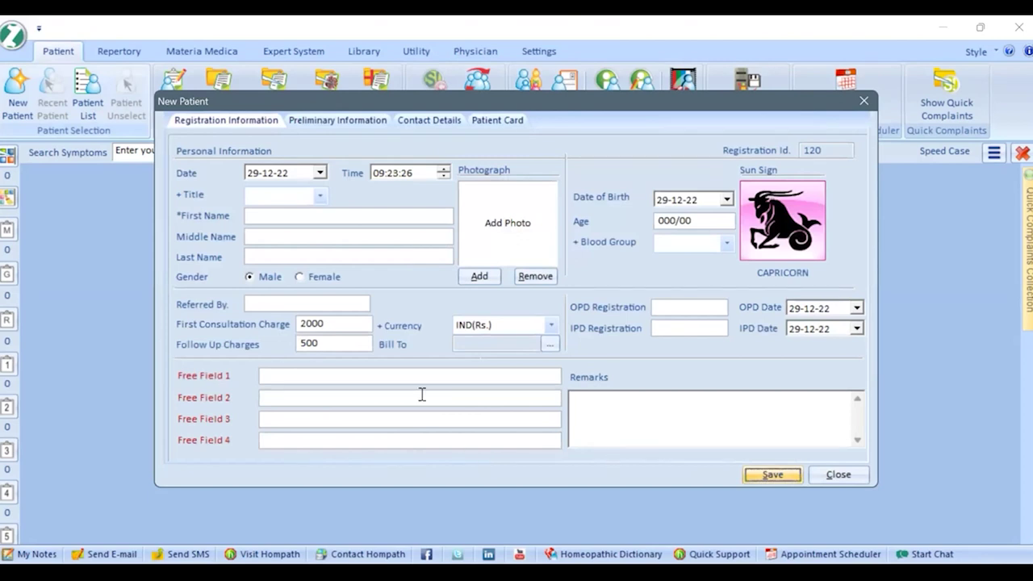
{"action": "left_click", "coordinate": [295, 214]}
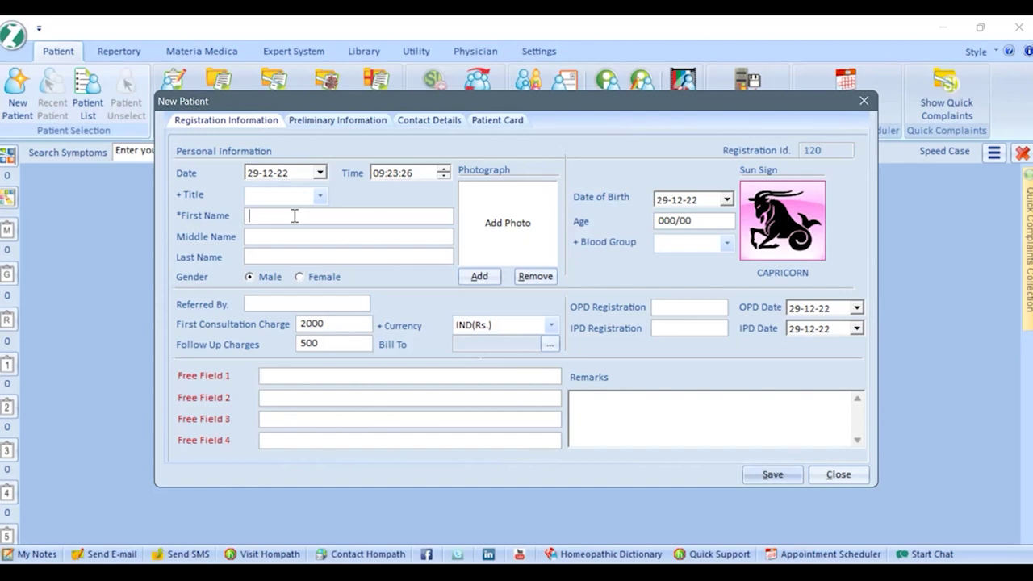
{"action": "type", "text": "Sachin"}
- Set the new patient's age to 42 years, view the preliminary information and save the registration
{"action": "left_click", "coordinate": [676, 219]}
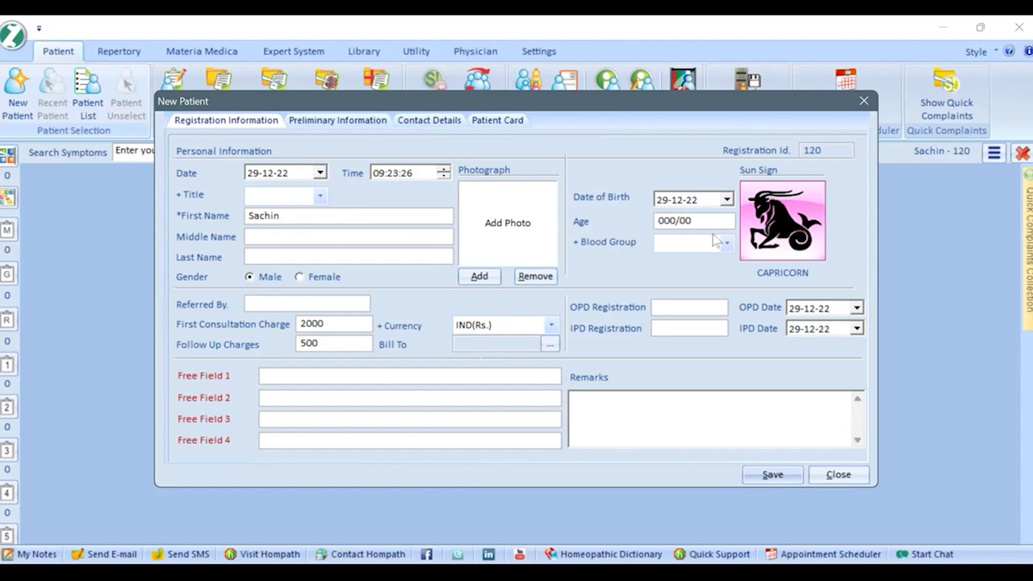
{"action": "key", "text": "BackSpace"}
{"action": "key", "text": "BackSpace"}
{"action": "type", "text": "42"}
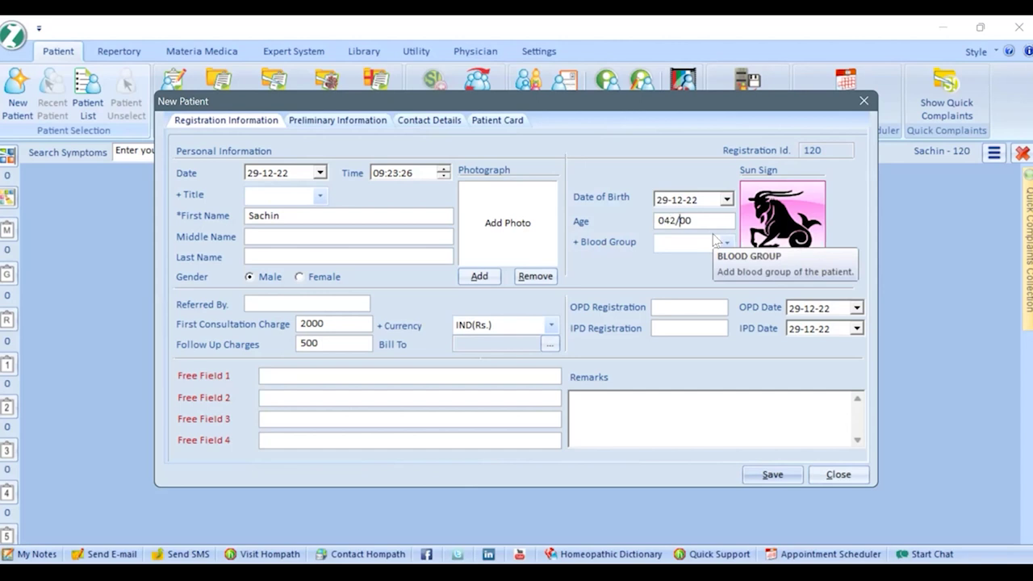
{"action": "left_click", "coordinate": [417, 233]}
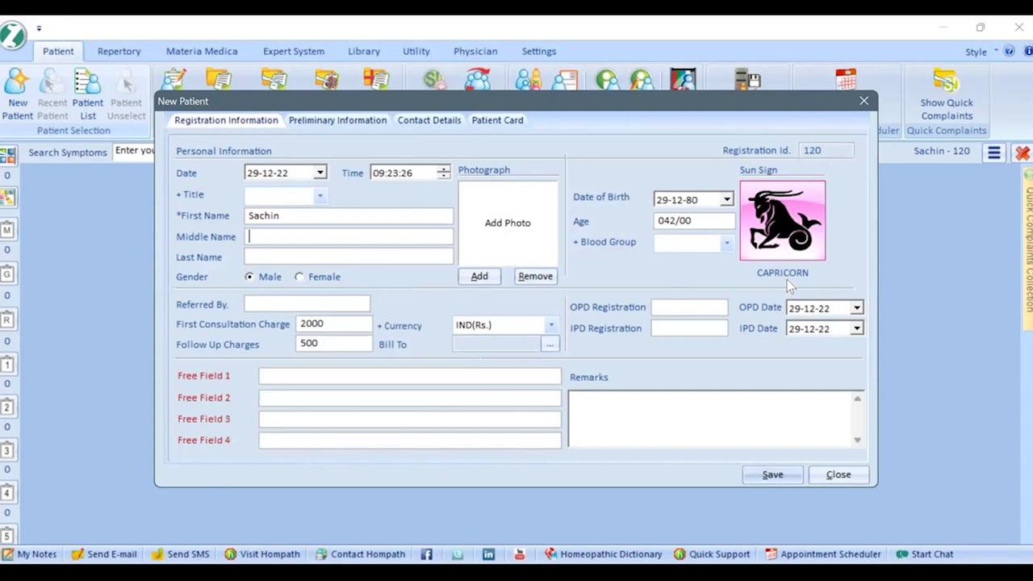
{"action": "left_click", "coordinate": [342, 122]}
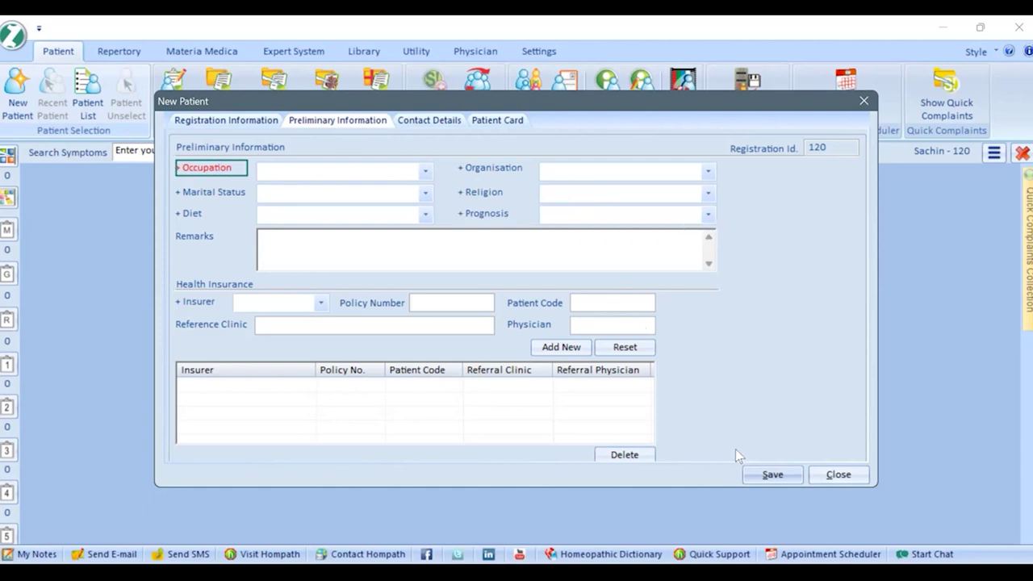
{"action": "left_click", "coordinate": [771, 475]}
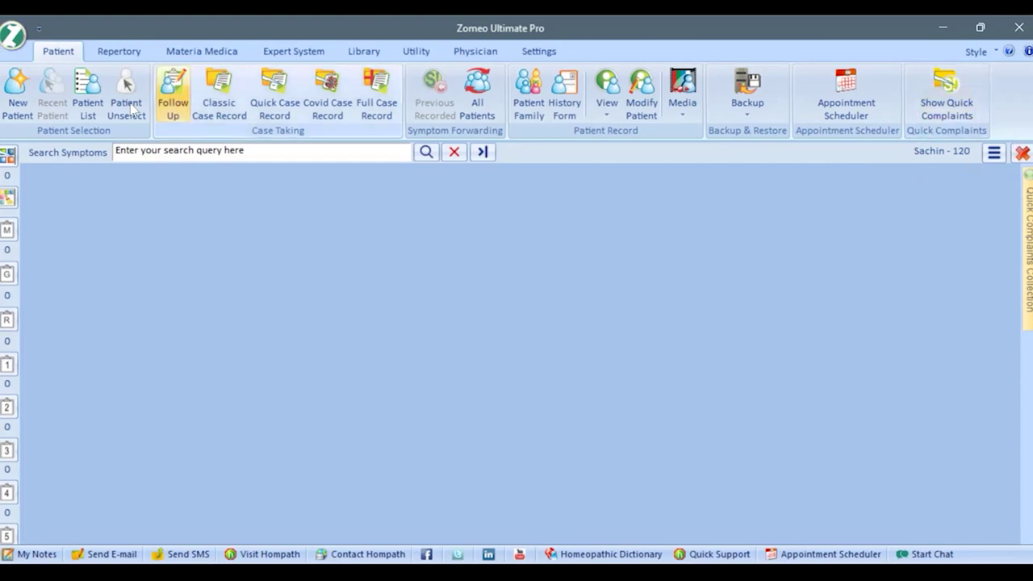
- Search the patient list by first name, select the newly registered patient's entry and close the list
{"action": "left_click", "coordinate": [88, 103]}
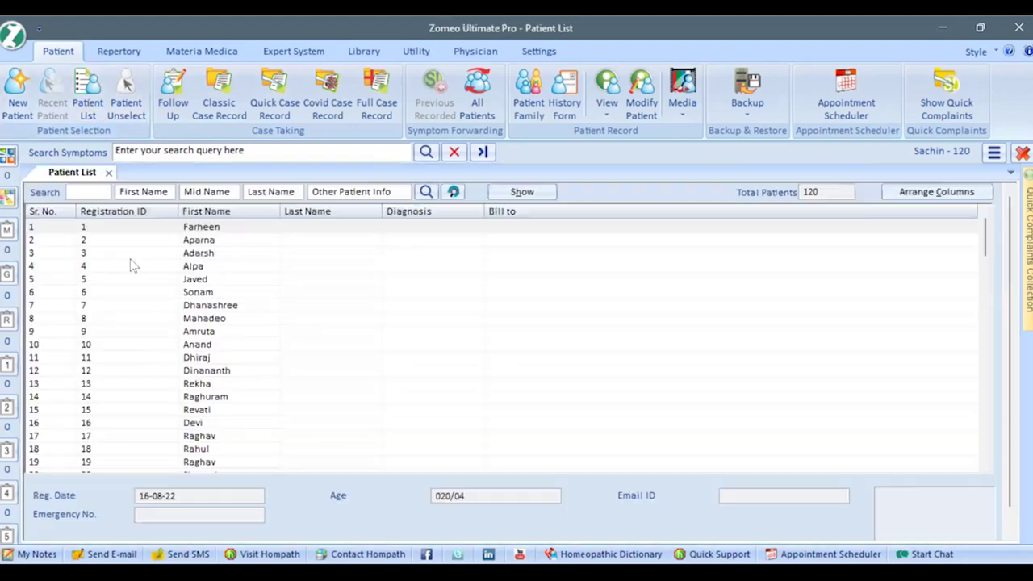
{"action": "left_click", "coordinate": [141, 191]}
{"action": "type", "text": "sac"}
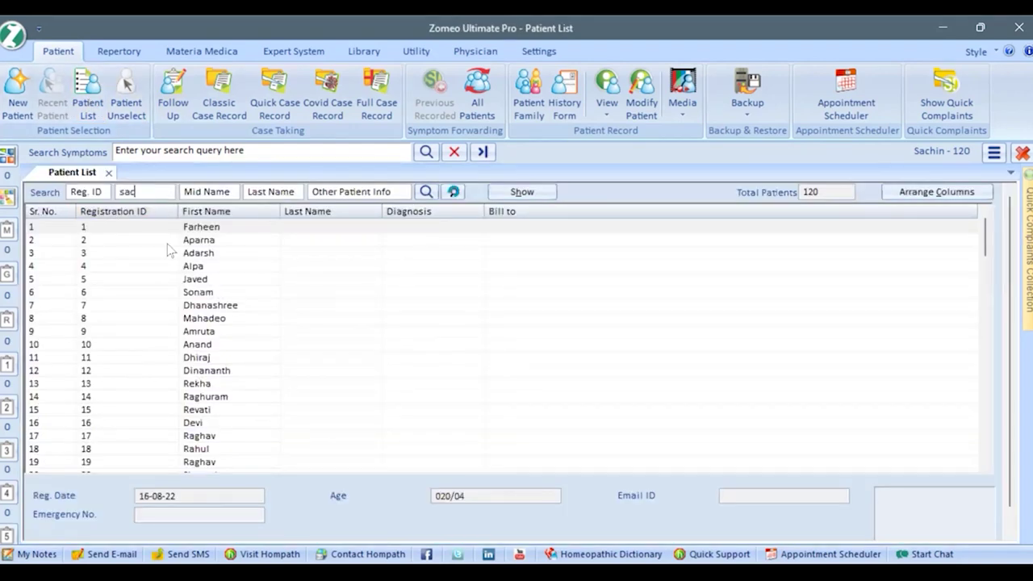
{"action": "left_click", "coordinate": [425, 192]}
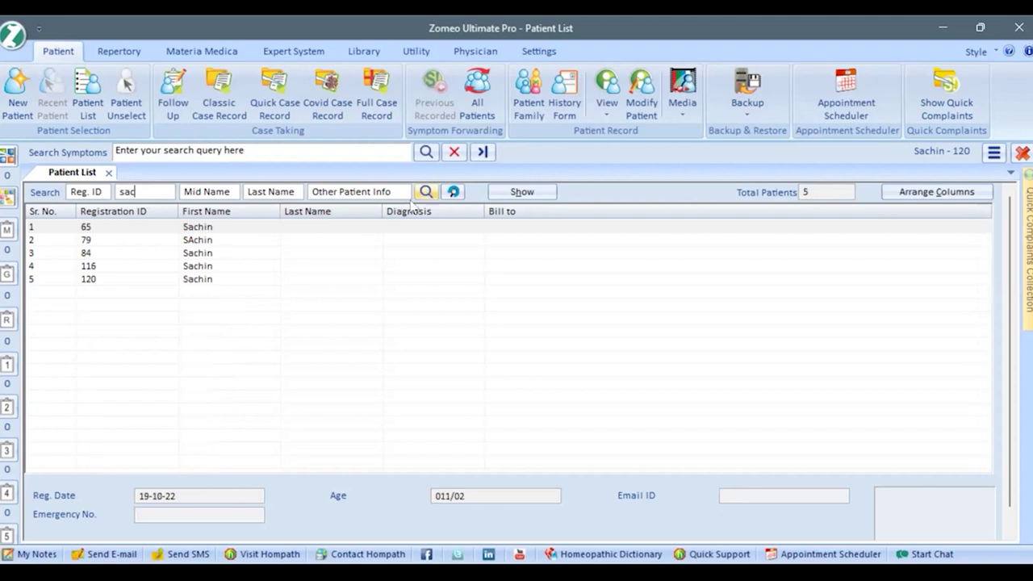
{"action": "left_click", "coordinate": [129, 281]}
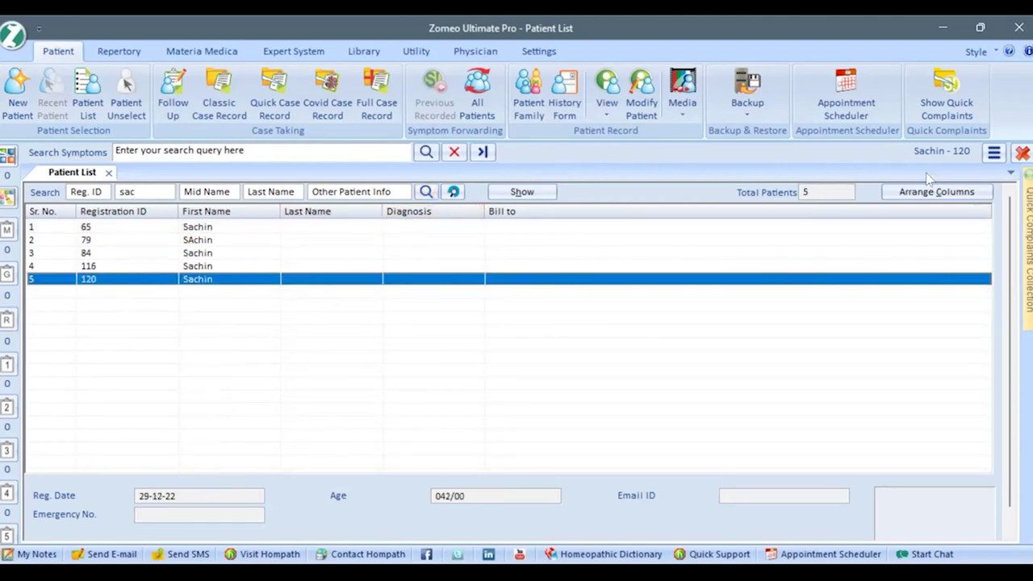
{"action": "left_click", "coordinate": [1020, 153]}
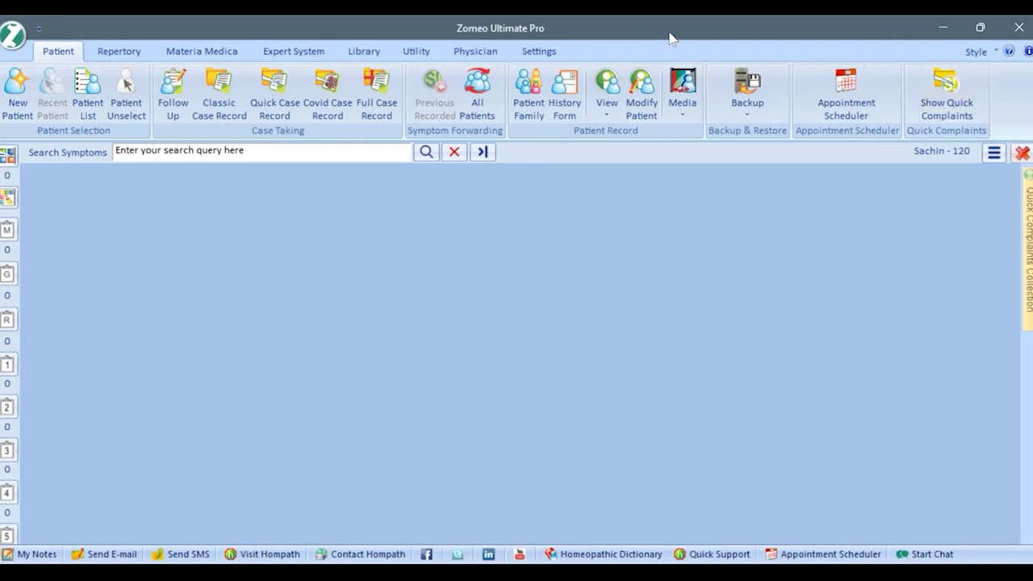
- Open a classic case record for the new patient and show its Mind section
{"action": "left_click", "coordinate": [231, 117]}
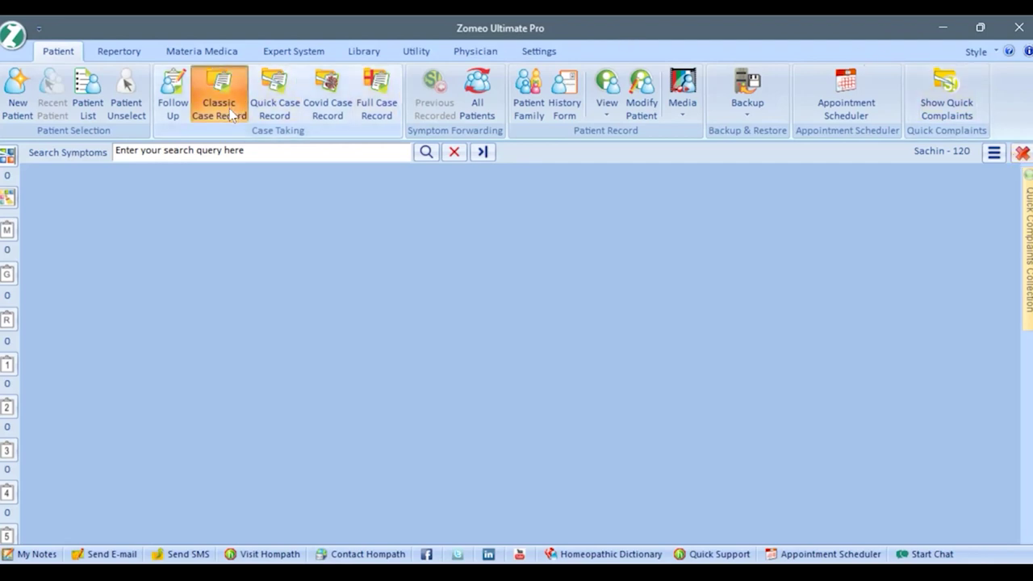
{"action": "left_click", "coordinate": [480, 336]}
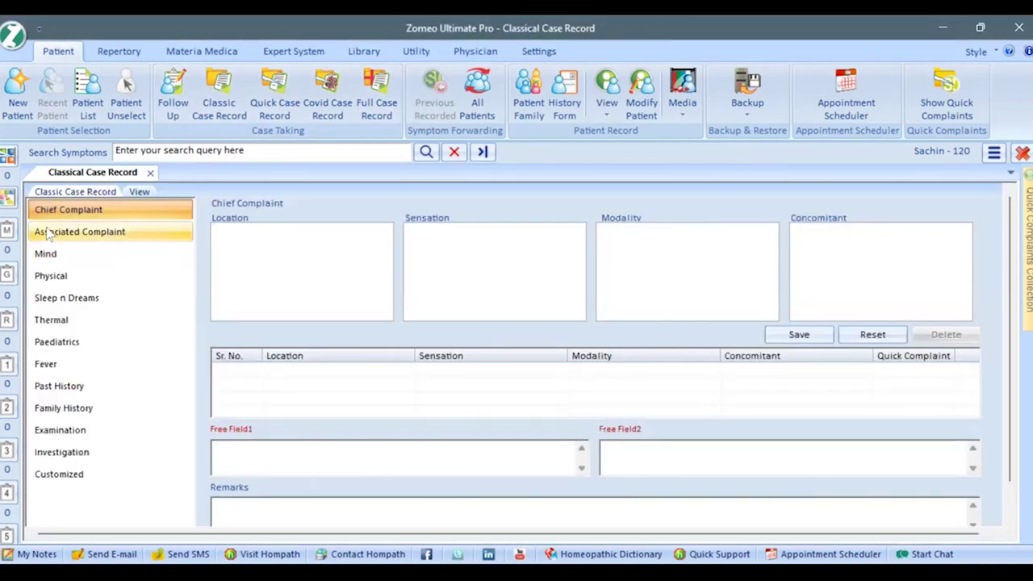
{"action": "left_click", "coordinate": [83, 250]}
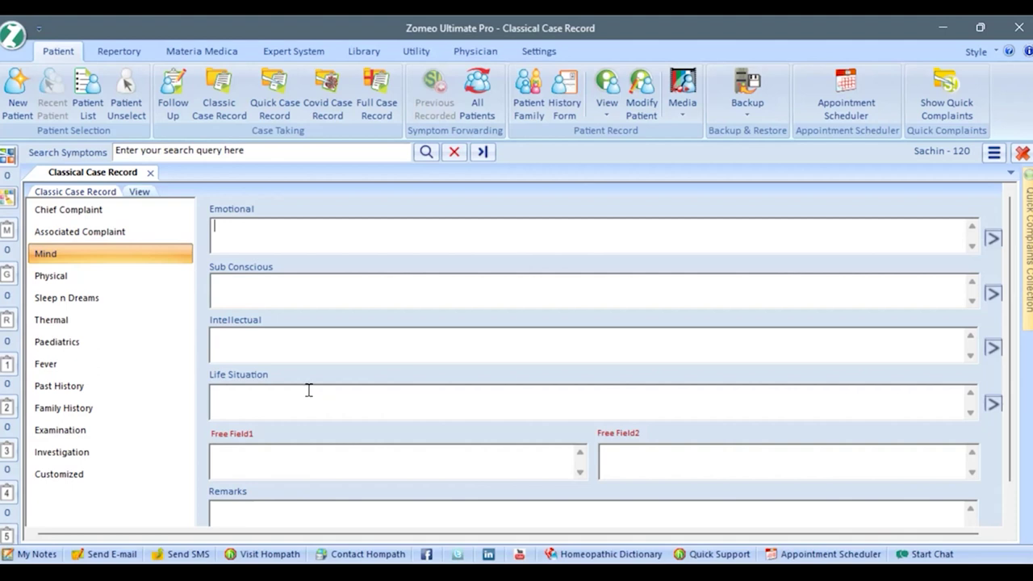
- In the Physical section's general details, set Appetite to Normal, Hunger to Tolerable and Thirst to Normal
{"action": "left_click", "coordinate": [126, 281]}
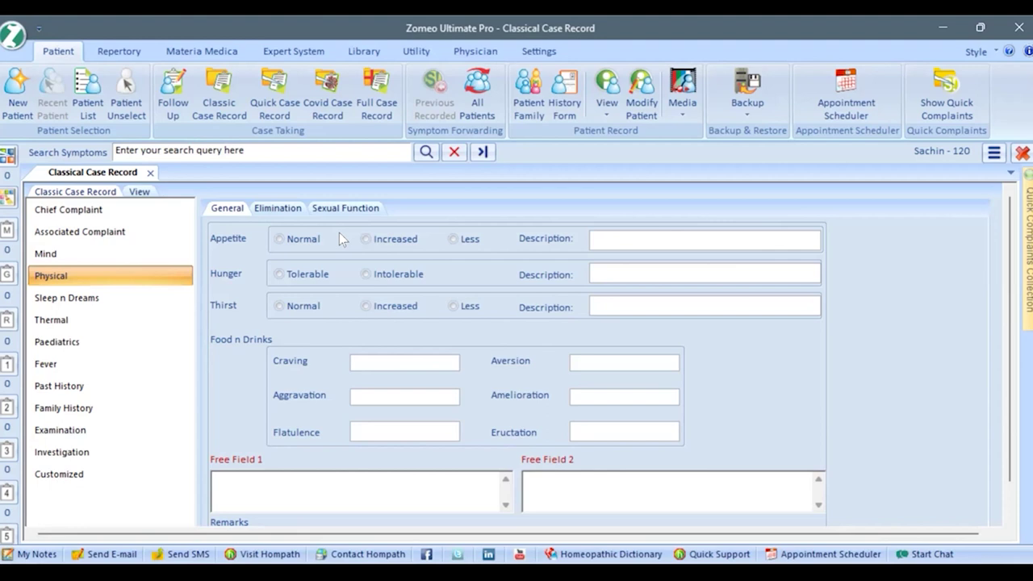
{"action": "left_click", "coordinate": [278, 244]}
{"action": "left_click", "coordinate": [278, 275]}
{"action": "left_click", "coordinate": [279, 307]}
{"action": "scroll", "coordinate": [314, 424], "scroll_direction": "down", "scroll_amount": 1}
- View the Sleep n Dreams section and set the summer Fan preference to Slow in the Thermal section
{"action": "left_click", "coordinate": [158, 296]}
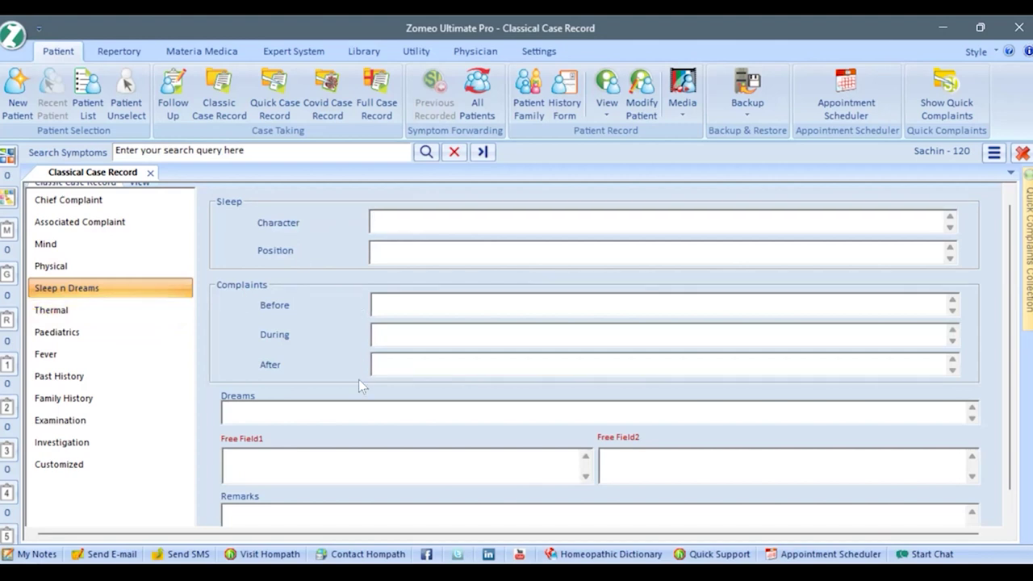
{"action": "left_click", "coordinate": [156, 312]}
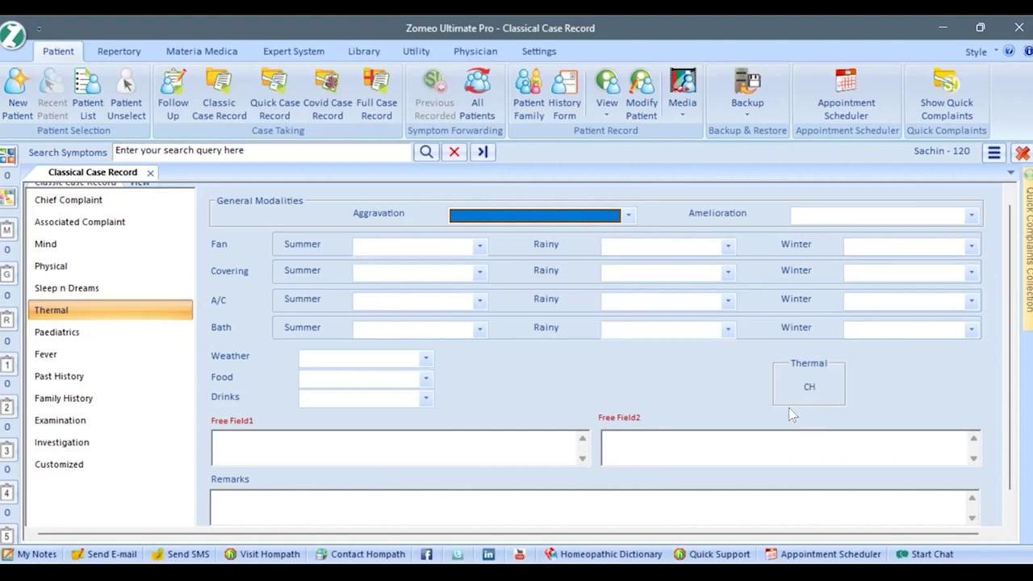
{"action": "left_click", "coordinate": [411, 241]}
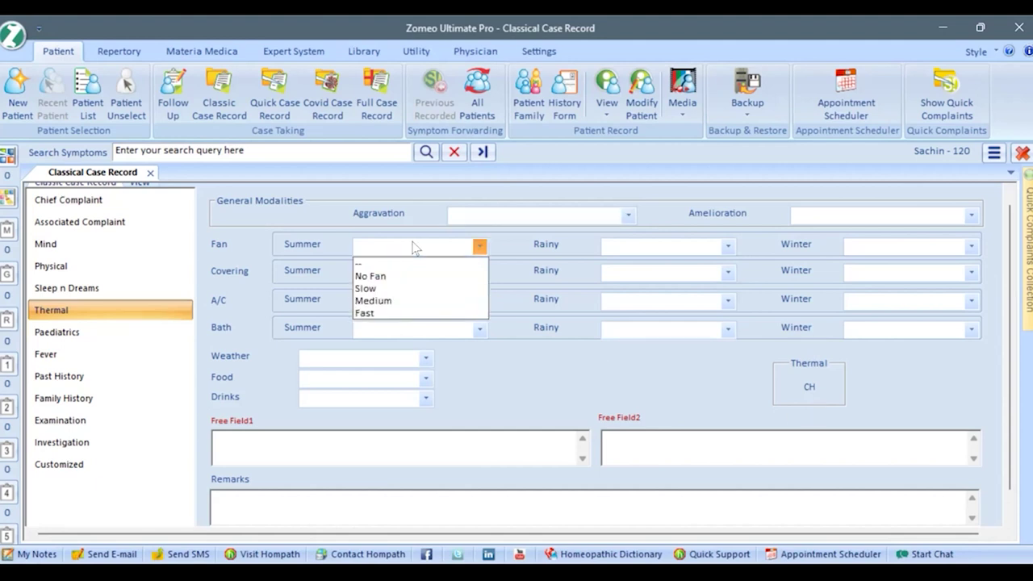
{"action": "left_click", "coordinate": [391, 291]}
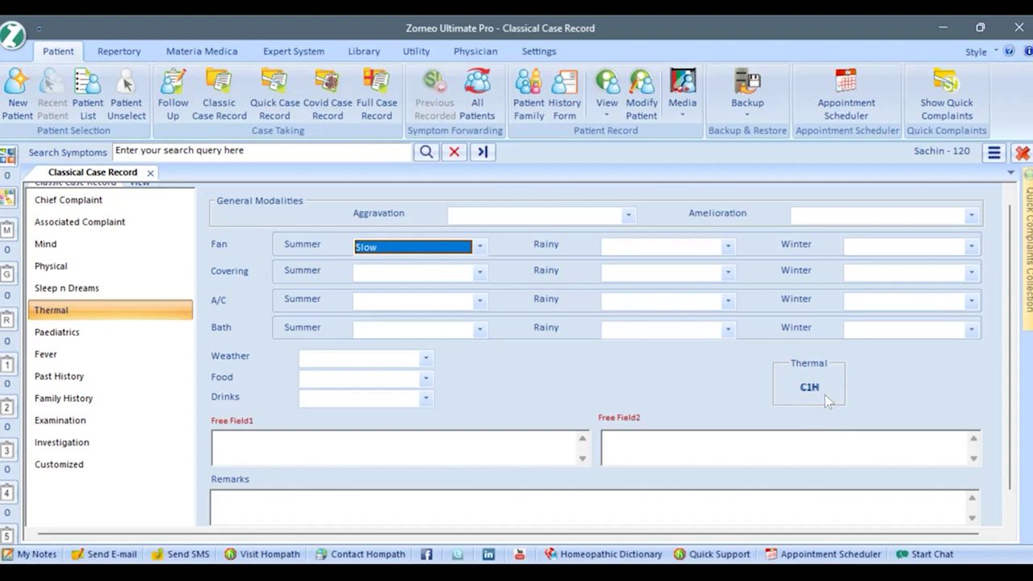
{"action": "scroll", "coordinate": [479, 389], "scroll_direction": "down", "scroll_amount": 1}
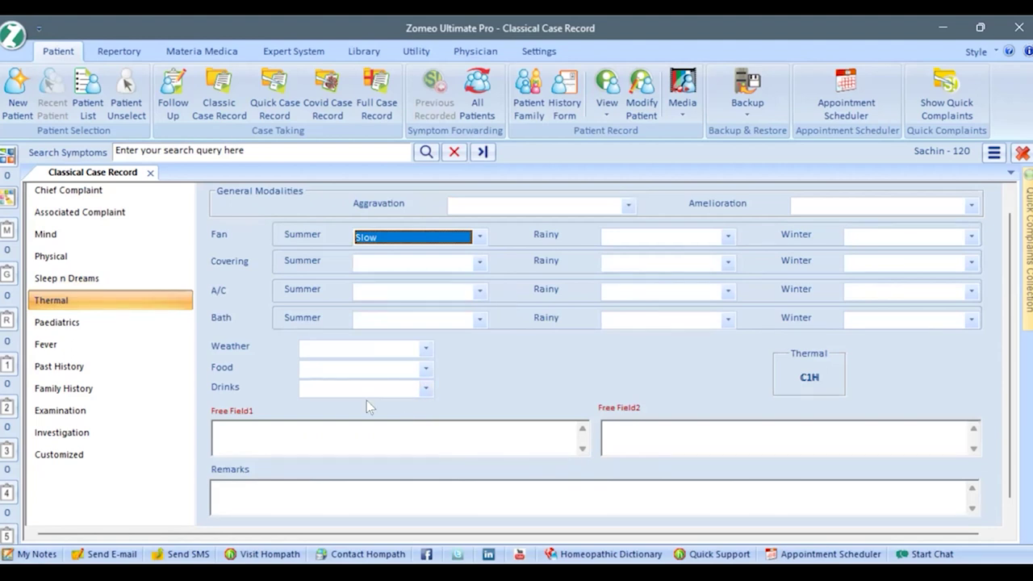
- Examine the Paediatrics section's birth details, vaccination chart, milestones and mother's history
{"action": "left_click", "coordinate": [156, 331]}
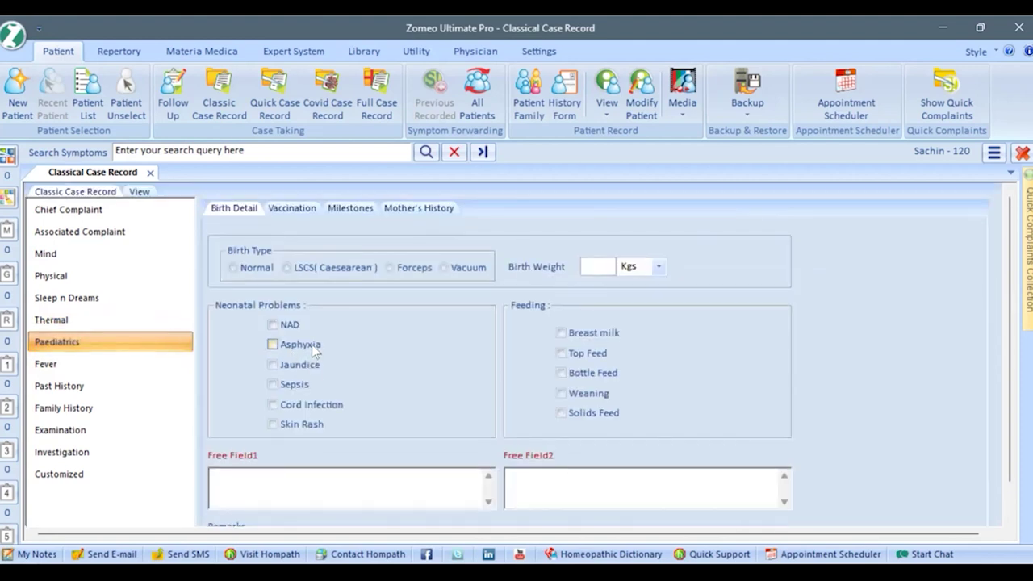
{"action": "left_click", "coordinate": [289, 208]}
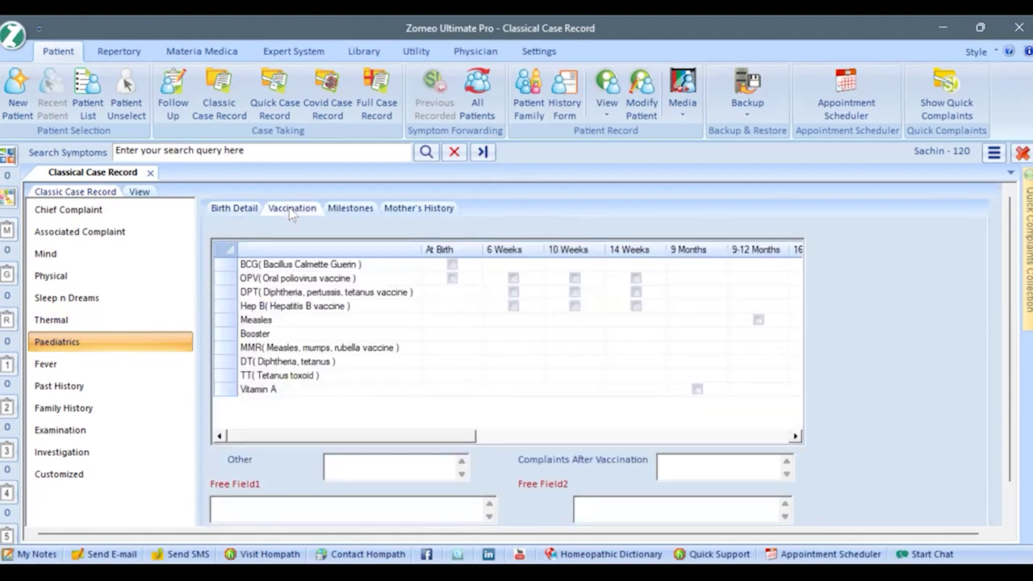
{"action": "left_click", "coordinate": [351, 211]}
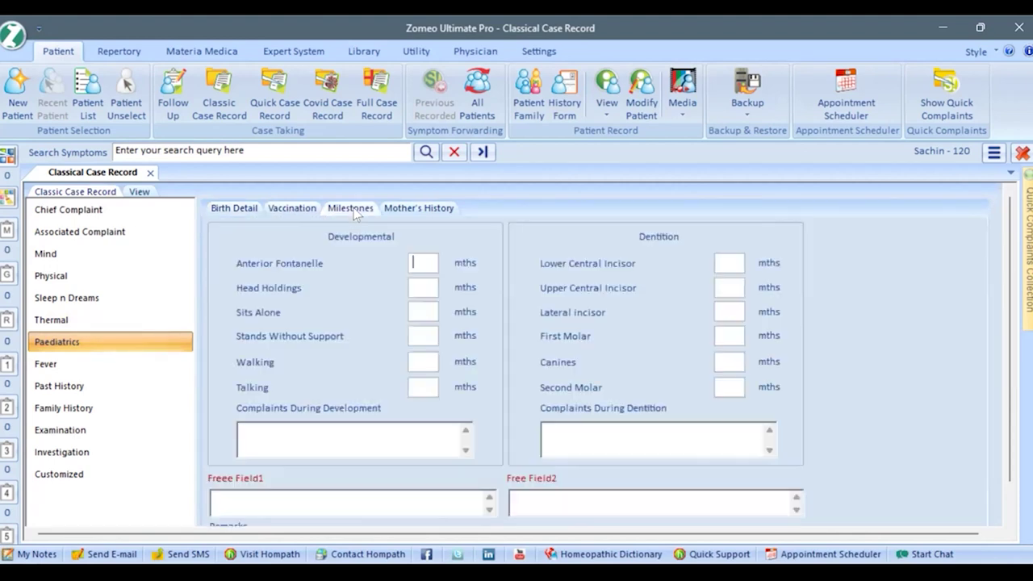
{"action": "left_click", "coordinate": [400, 209]}
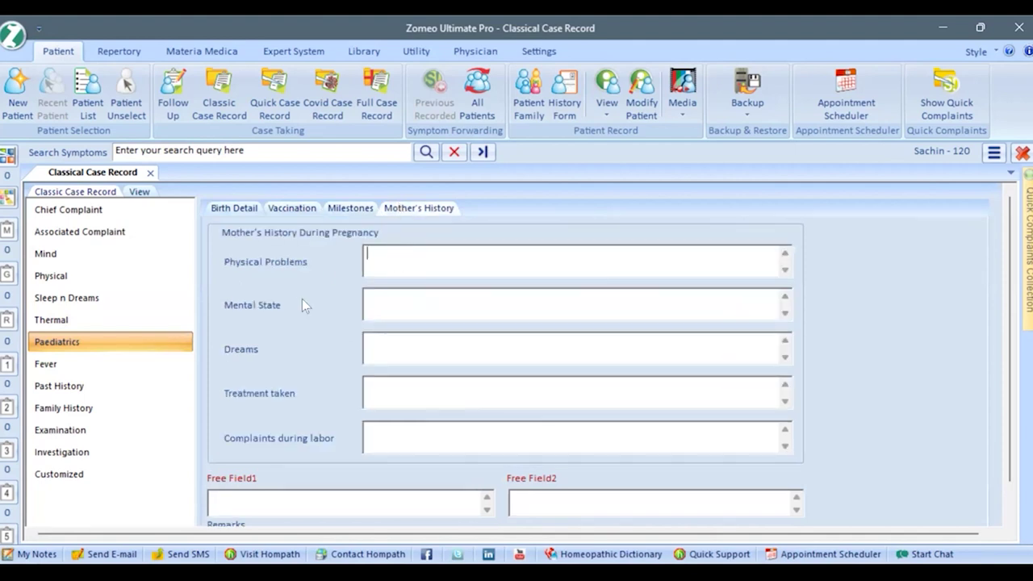
- Examine the Fever, Past History, Examination, Investigation and Customized sections of the case record
{"action": "left_click", "coordinate": [117, 363]}
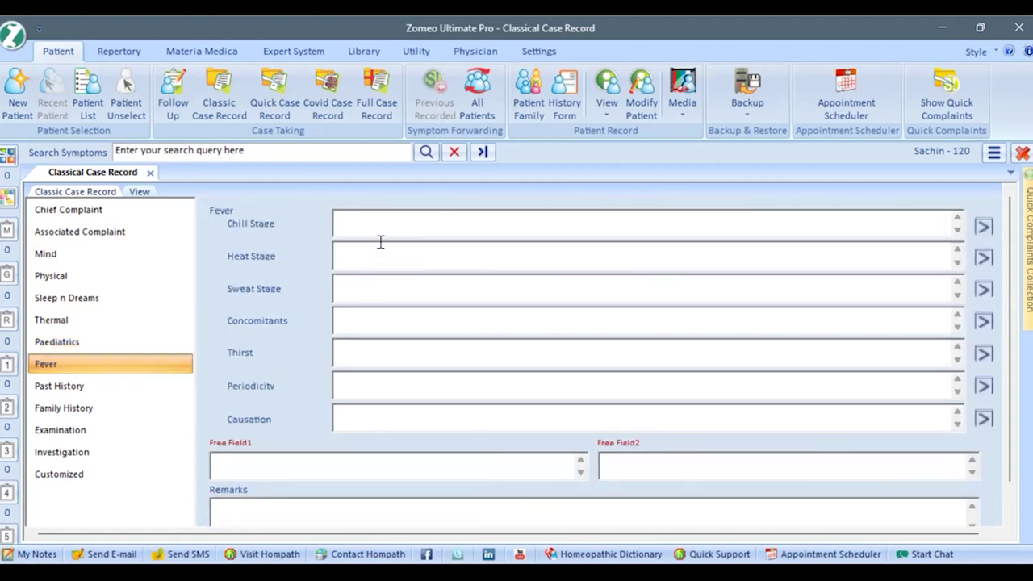
{"action": "left_click", "coordinate": [155, 384]}
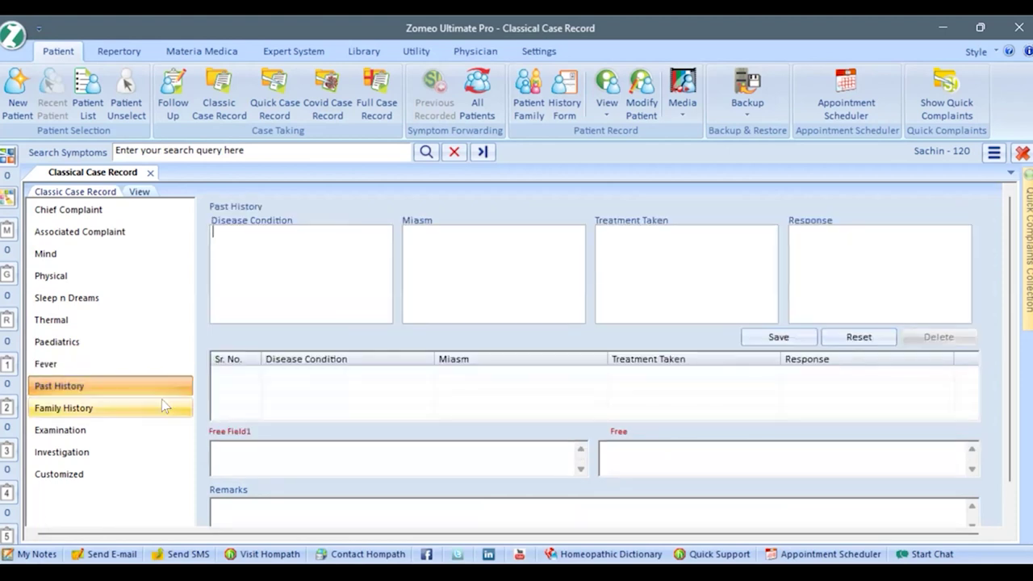
{"action": "left_click", "coordinate": [161, 429]}
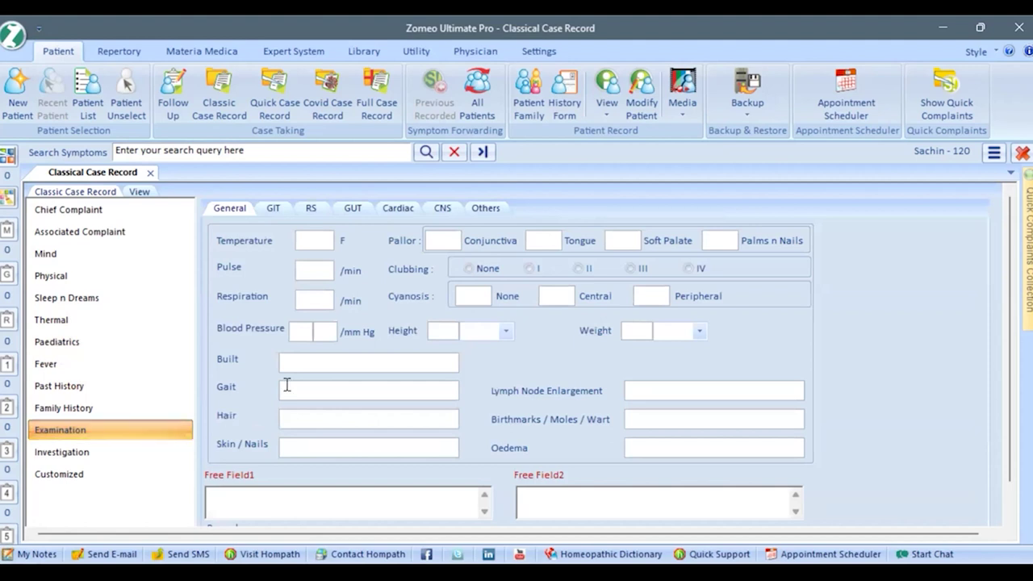
{"action": "scroll", "coordinate": [359, 373], "scroll_direction": "down", "scroll_amount": 1}
{"action": "scroll", "coordinate": [358, 370], "scroll_direction": "down", "scroll_amount": 1}
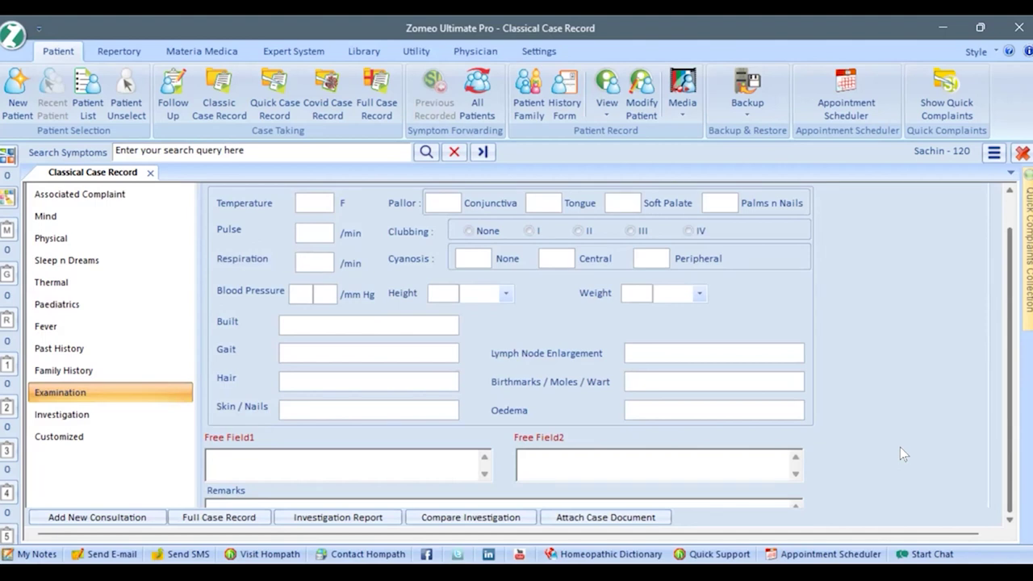
{"action": "left_click", "coordinate": [89, 415]}
{"action": "left_click", "coordinate": [90, 439]}
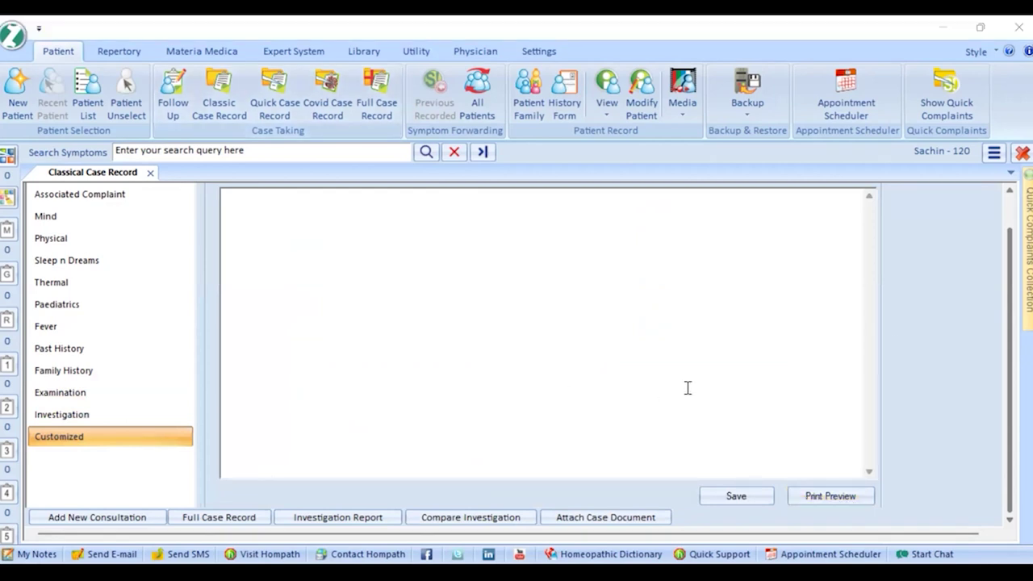
{"action": "left_click_drag", "start_coordinate": [1011, 331], "coordinate": [1015, 259]}
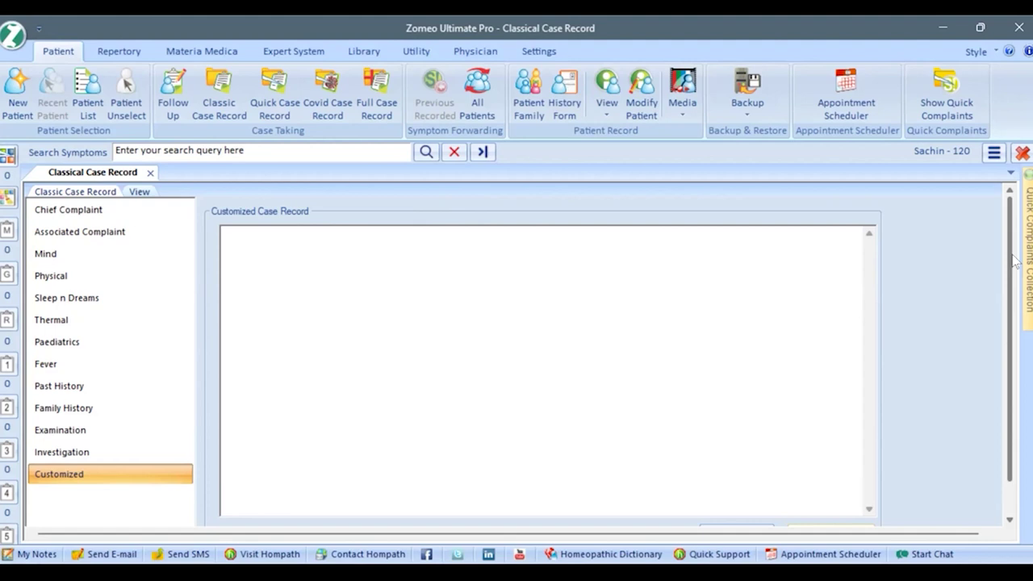
- Close the classic case record and display the Repertory commands
{"action": "left_click", "coordinate": [1020, 154]}
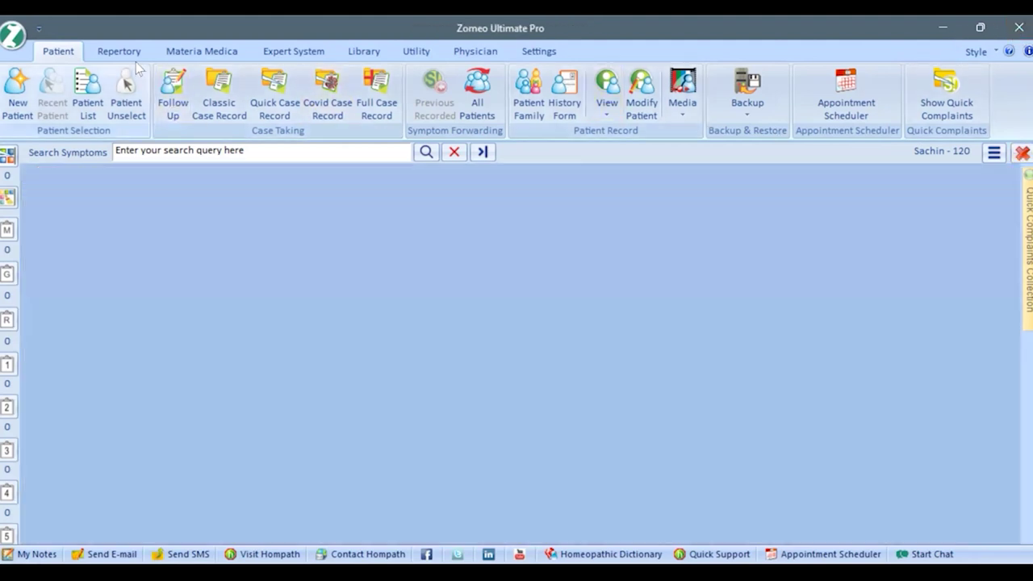
{"action": "left_click", "coordinate": [125, 55]}
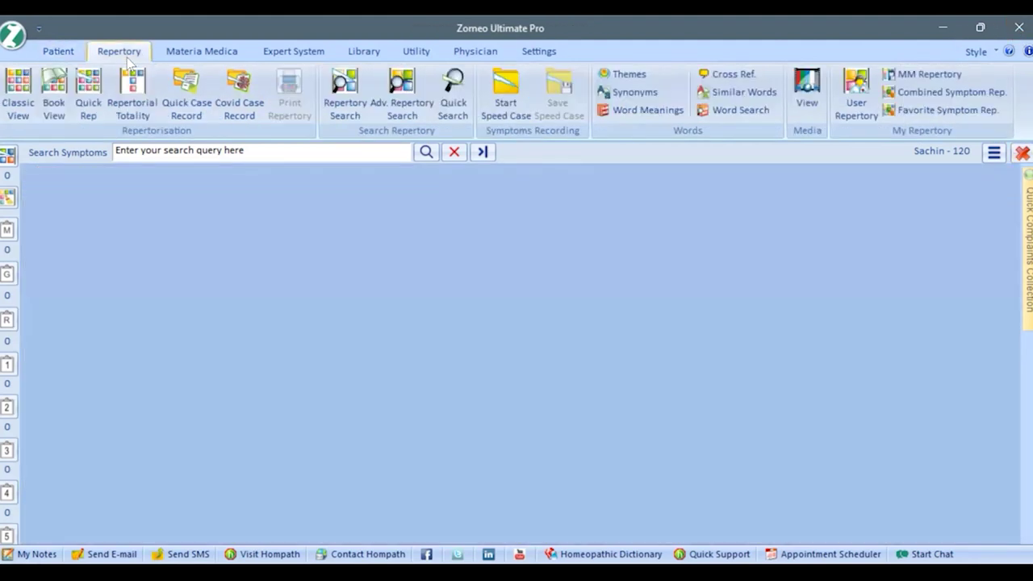
- Open the classic repertory view and browse the list of available repertories with the Complete chapters collapsed
{"action": "left_click", "coordinate": [19, 100]}
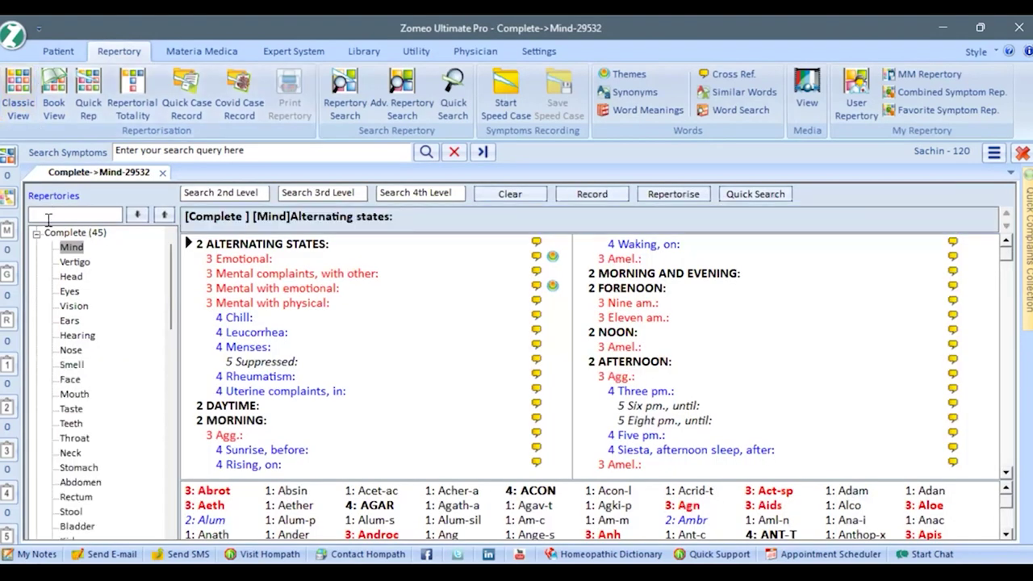
{"action": "left_click", "coordinate": [36, 233]}
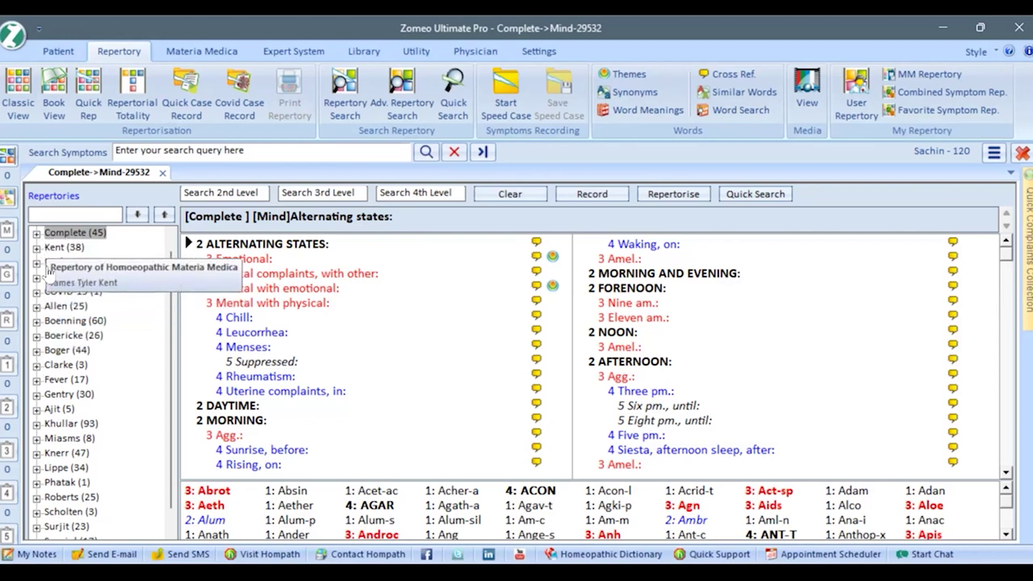
{"action": "scroll", "coordinate": [72, 470], "scroll_direction": "down", "scroll_amount": 1}
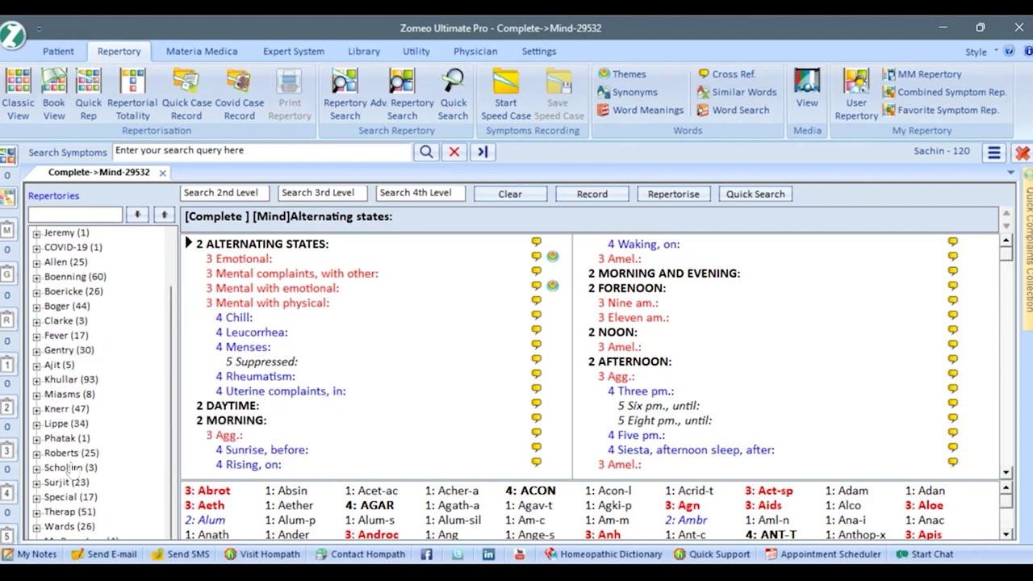
{"action": "scroll", "coordinate": [71, 470], "scroll_direction": "up", "scroll_amount": 2}
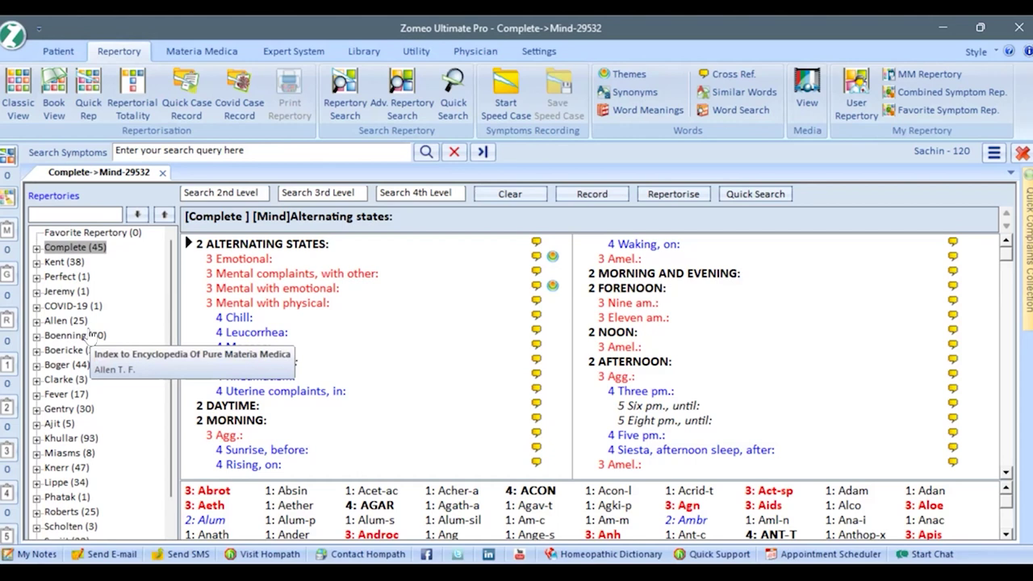
{"action": "left_click", "coordinate": [135, 152]}
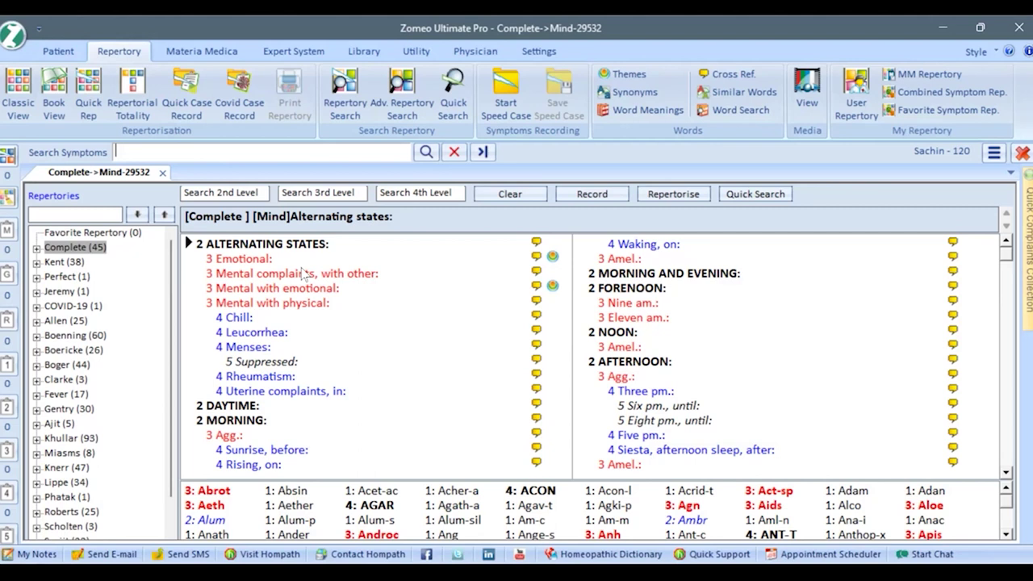
- Open the Mind chapter of the Complete repertory and view the remedies for the Emotional and "Mental complaints, with other" rubrics
{"action": "left_click", "coordinate": [37, 248]}
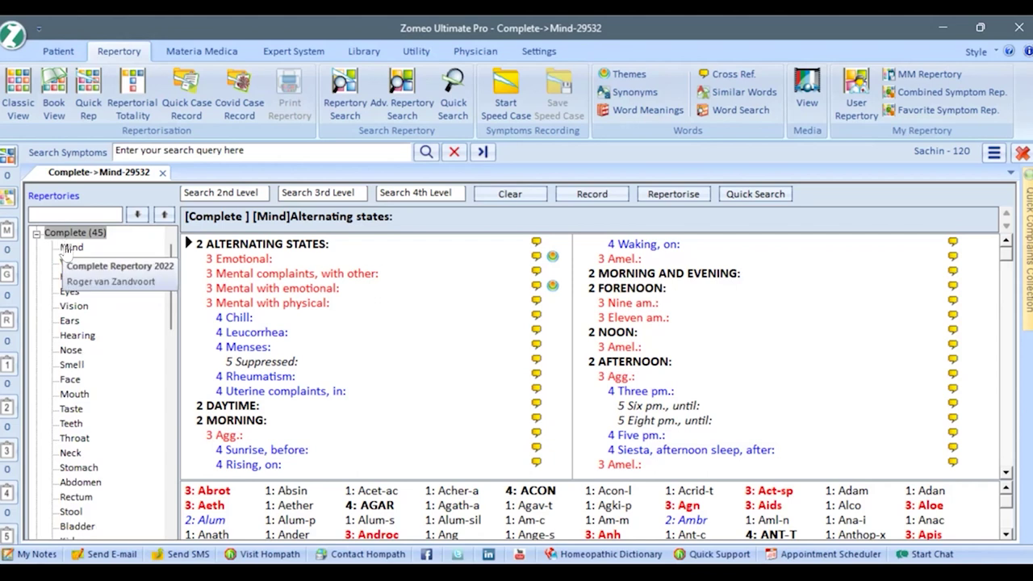
{"action": "left_click", "coordinate": [71, 248]}
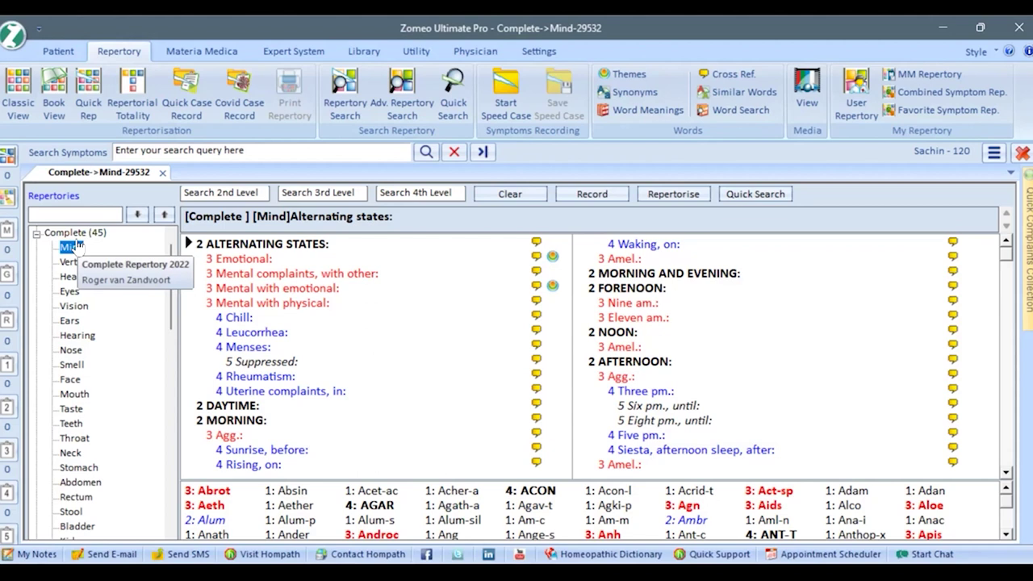
{"action": "left_click", "coordinate": [242, 260]}
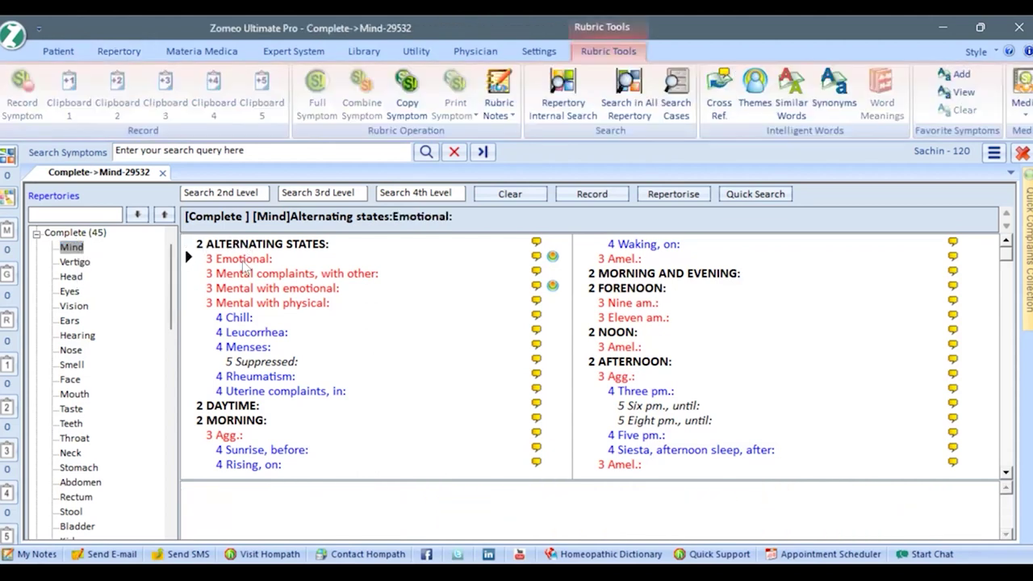
{"action": "left_click", "coordinate": [244, 274]}
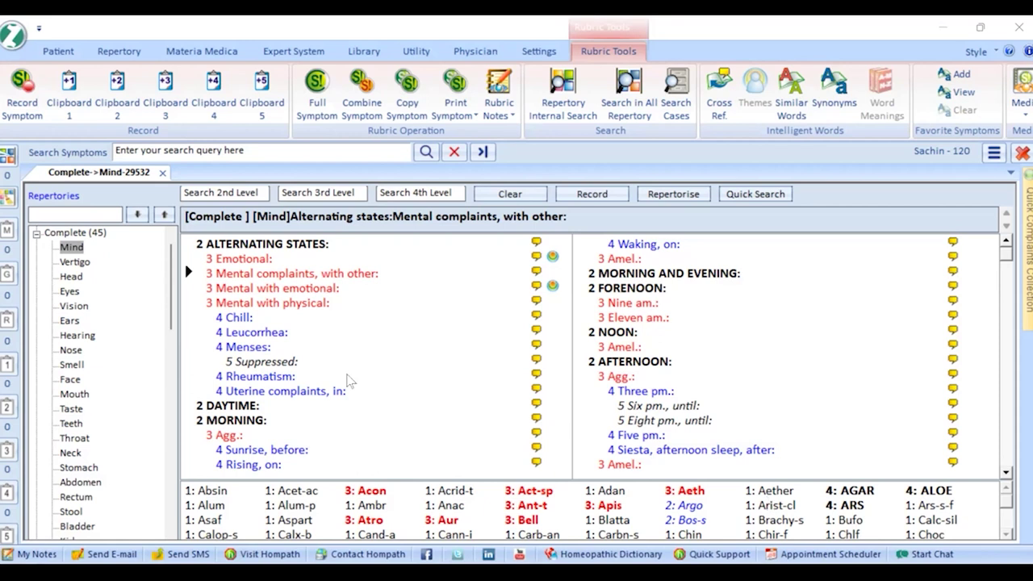
- View the full symptom details of the "Mental complaints, with other" rubric and close them
{"action": "right_click", "coordinate": [319, 281]}
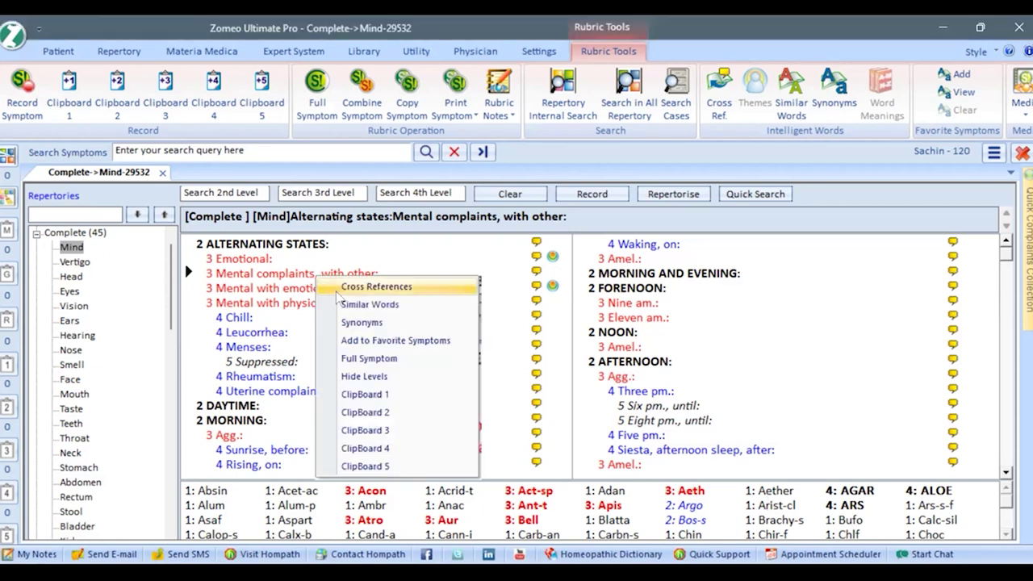
{"action": "left_click", "coordinate": [383, 360]}
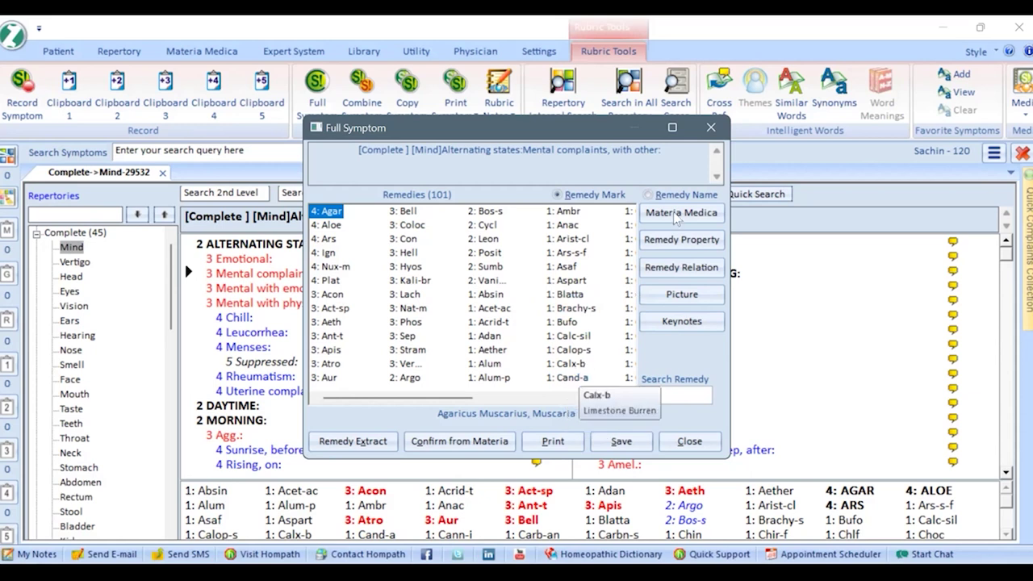
{"action": "left_click", "coordinate": [711, 129]}
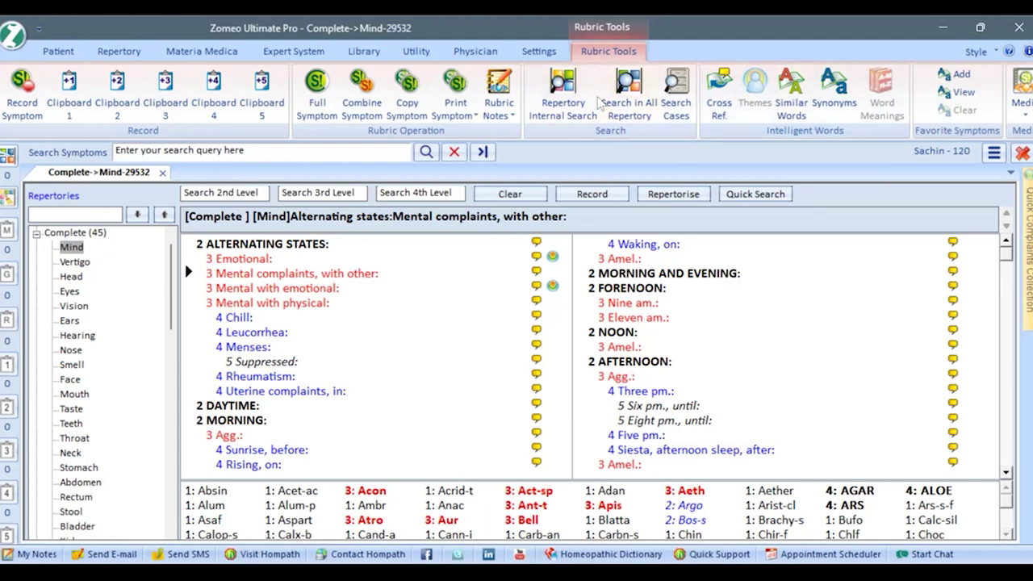
- Search the symptoms of all repertories for Rheumatism
{"action": "left_click", "coordinate": [126, 153]}
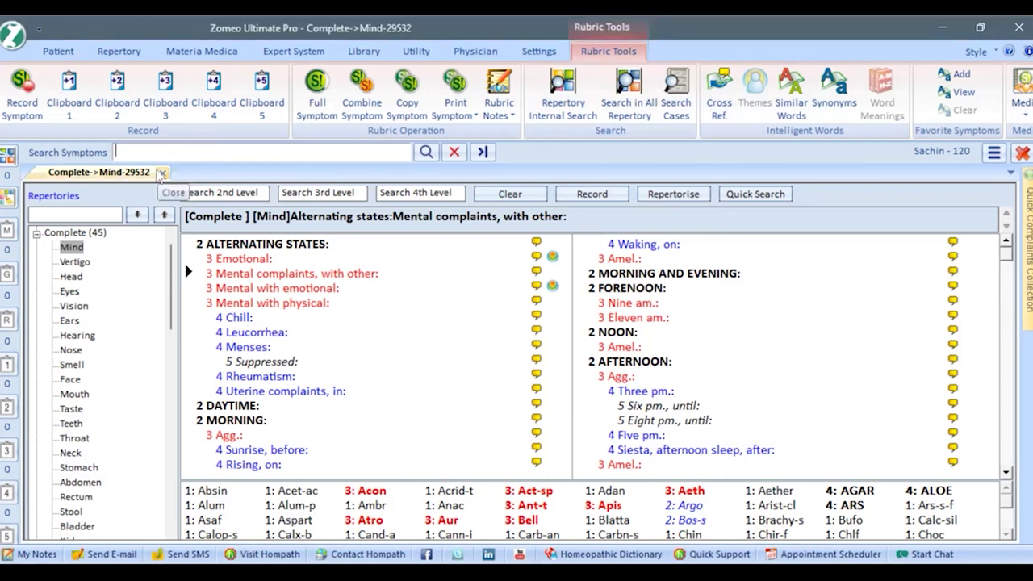
{"action": "type", "text": "R"}
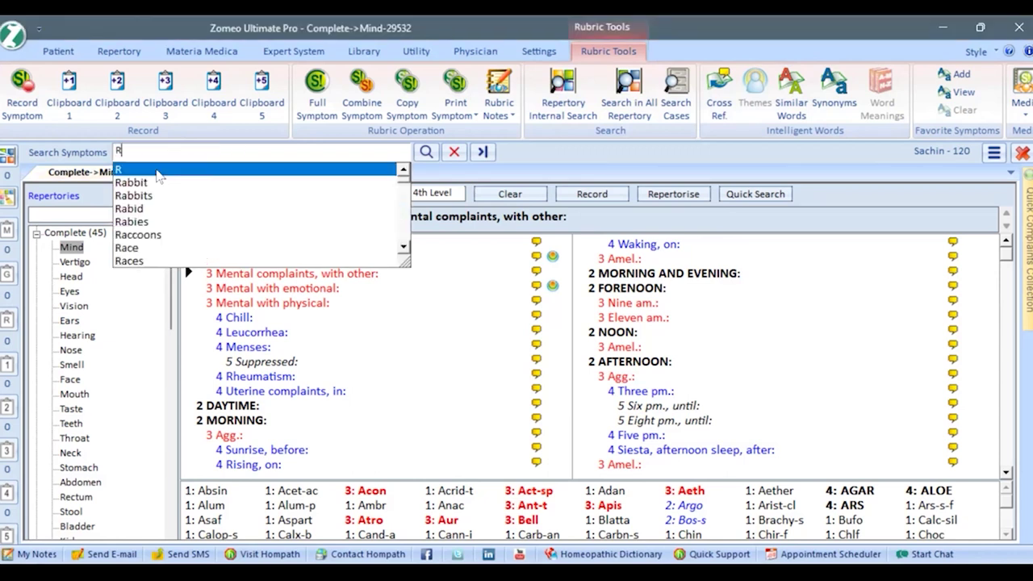
{"action": "type", "text": "he"}
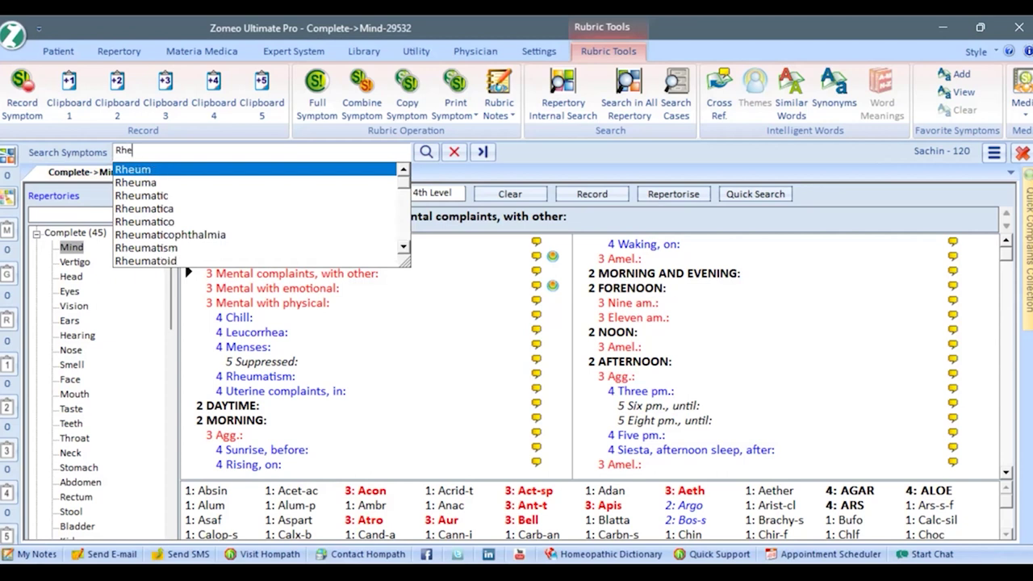
{"action": "type", "text": "uma"}
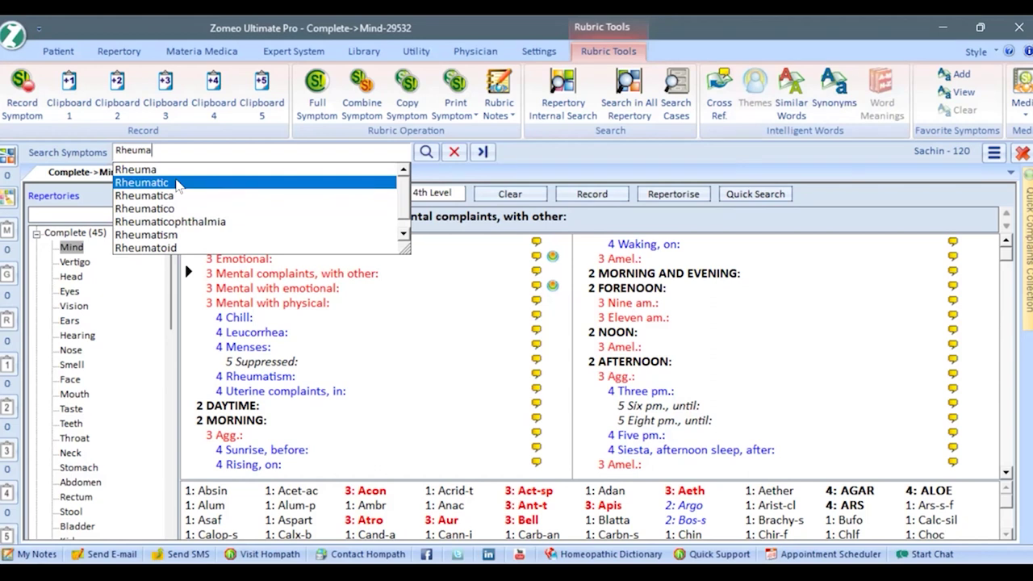
{"action": "left_click", "coordinate": [200, 239]}
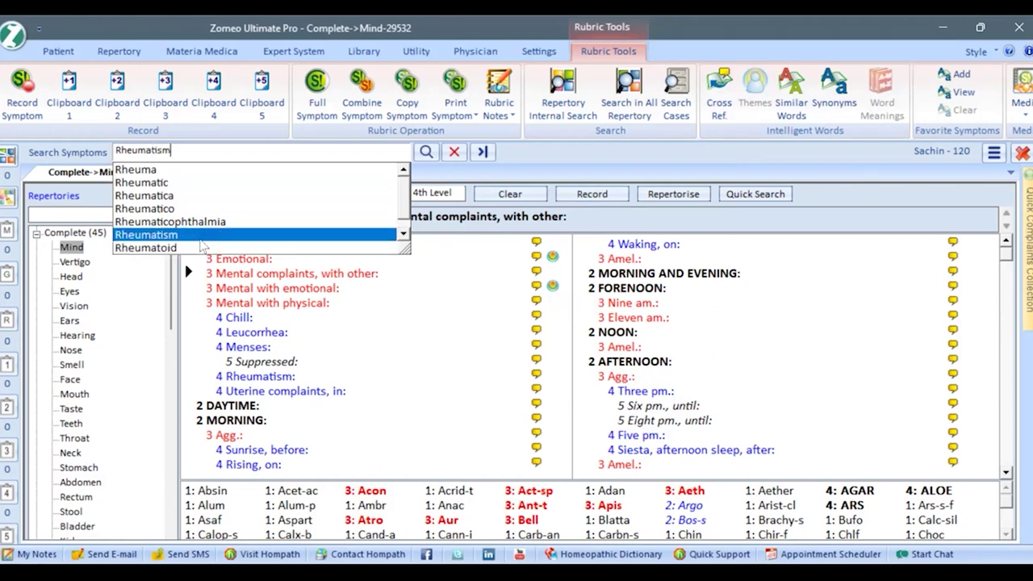
{"action": "left_click", "coordinate": [426, 151]}
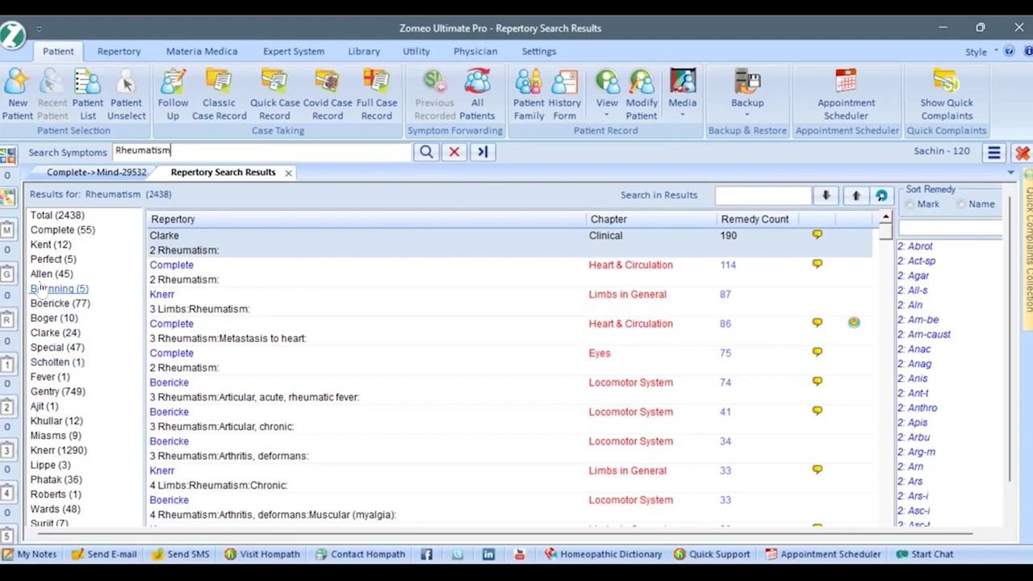
- Filter the results to the Complete repertory, record the Heart & Circulation Rheumatism rubric, and close the search results
{"action": "left_click", "coordinate": [58, 230]}
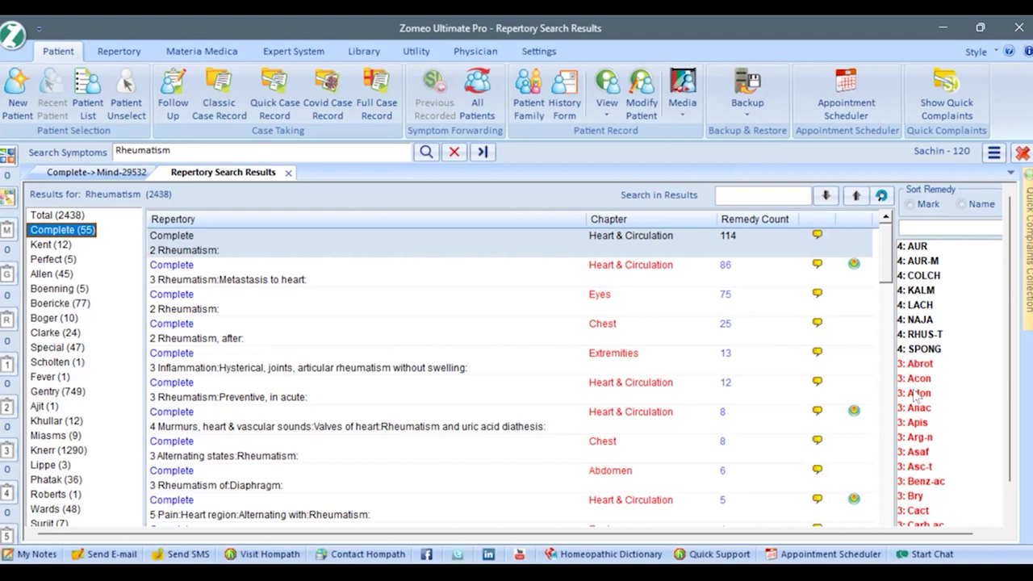
{"action": "scroll", "coordinate": [914, 393], "scroll_direction": "down", "scroll_amount": 10}
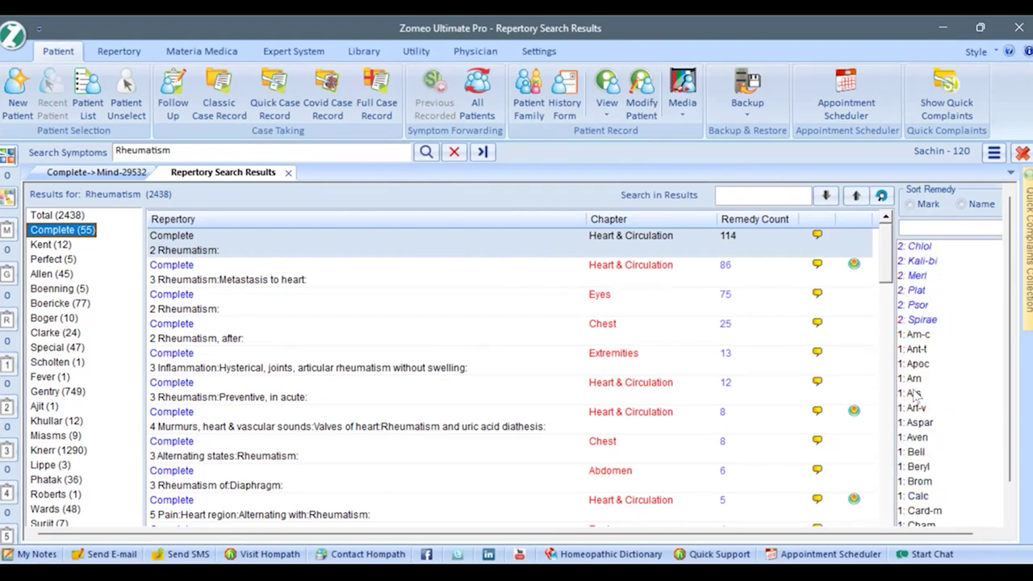
{"action": "scroll", "coordinate": [917, 349], "scroll_direction": "up", "scroll_amount": 10}
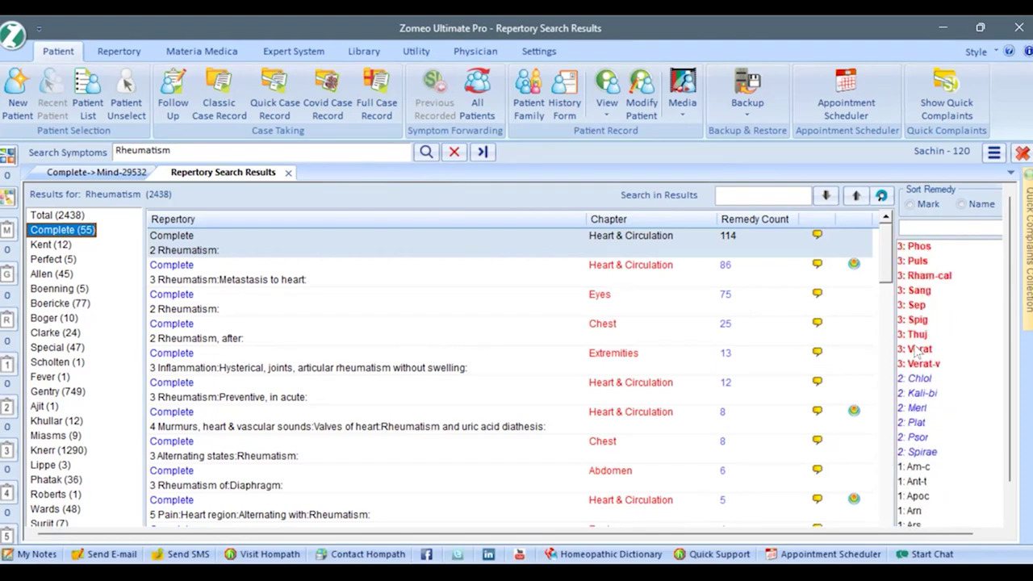
{"action": "scroll", "coordinate": [918, 349], "scroll_direction": "up", "scroll_amount": 5}
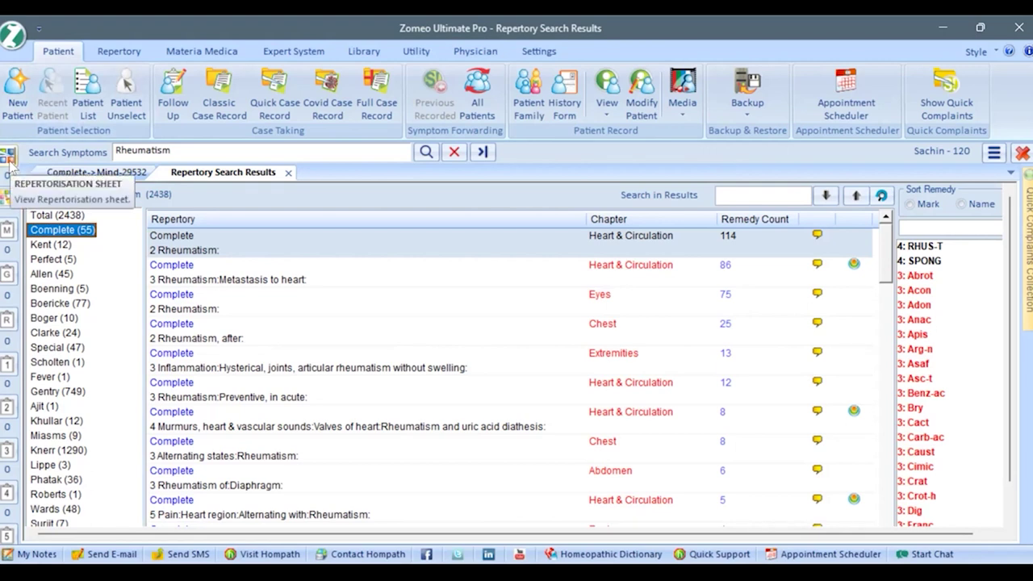
{"action": "left_click", "coordinate": [183, 253]}
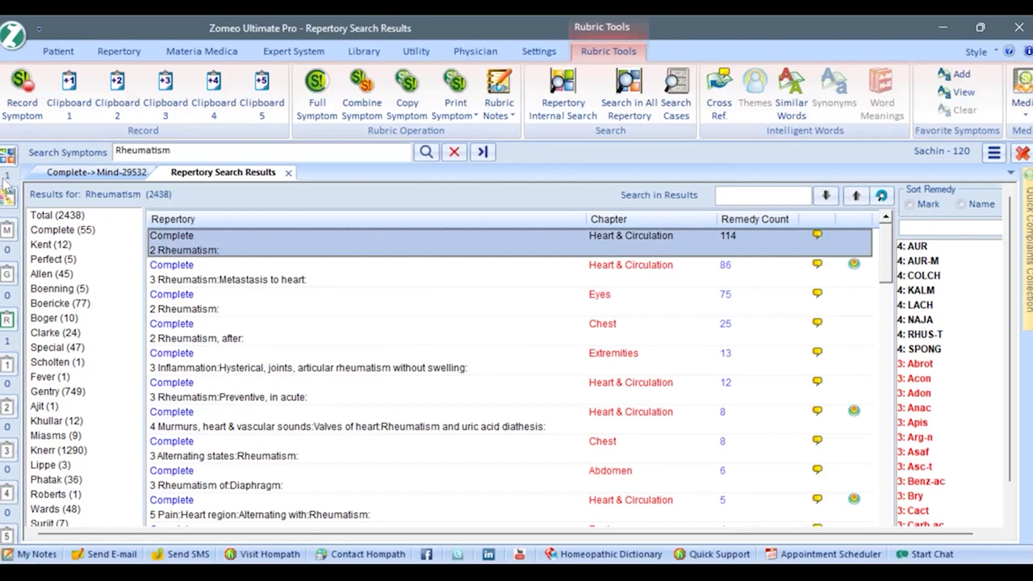
{"action": "left_click", "coordinate": [288, 173]}
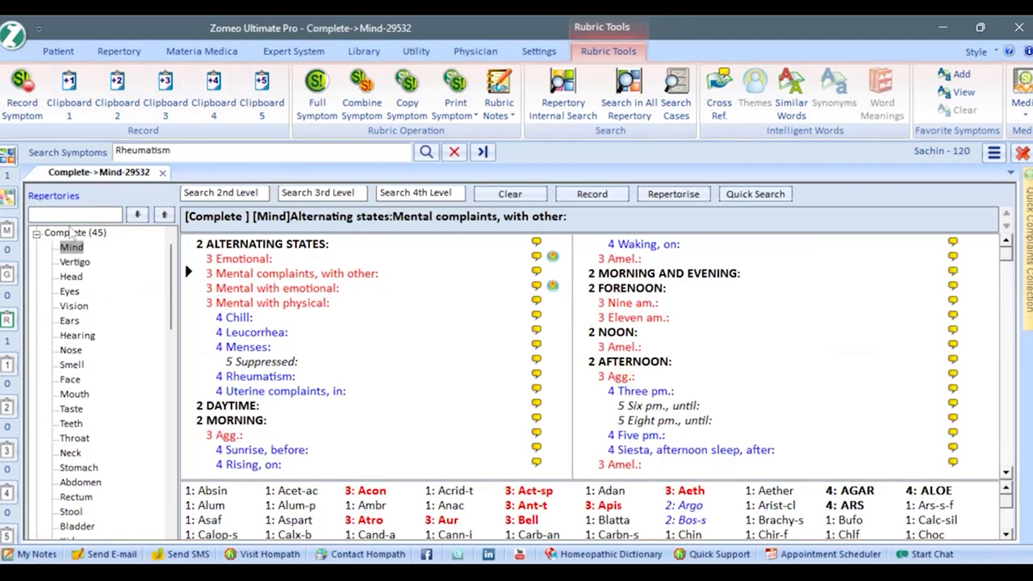
{"action": "left_click", "coordinate": [36, 233]}
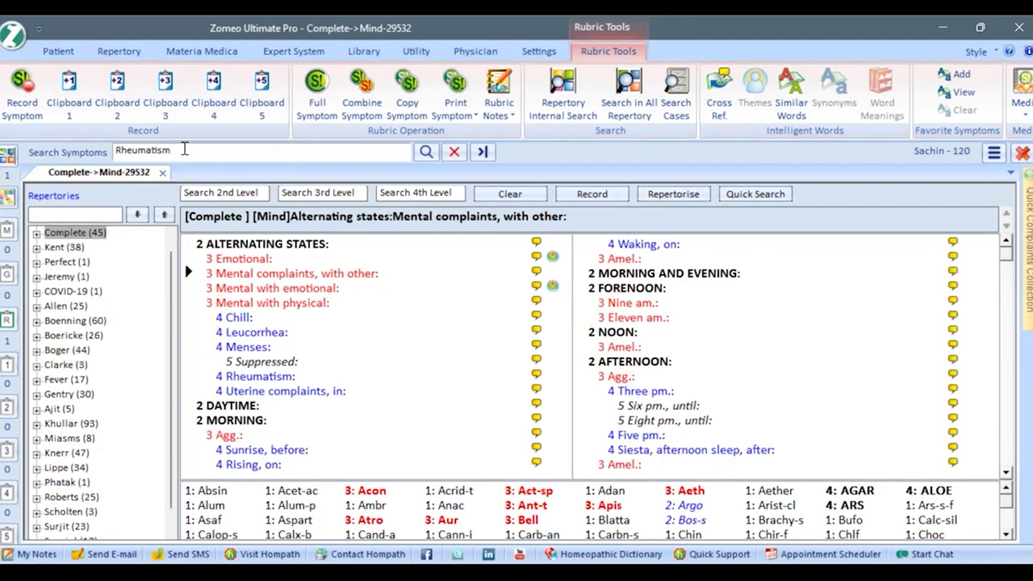
- Search the symptoms for Asthma and record the Asthmatic rubric from the Special repertory's Asthma chapter
{"action": "left_click_drag", "start_coordinate": [179, 150], "coordinate": [108, 153]}
{"action": "type", "text": "As"}
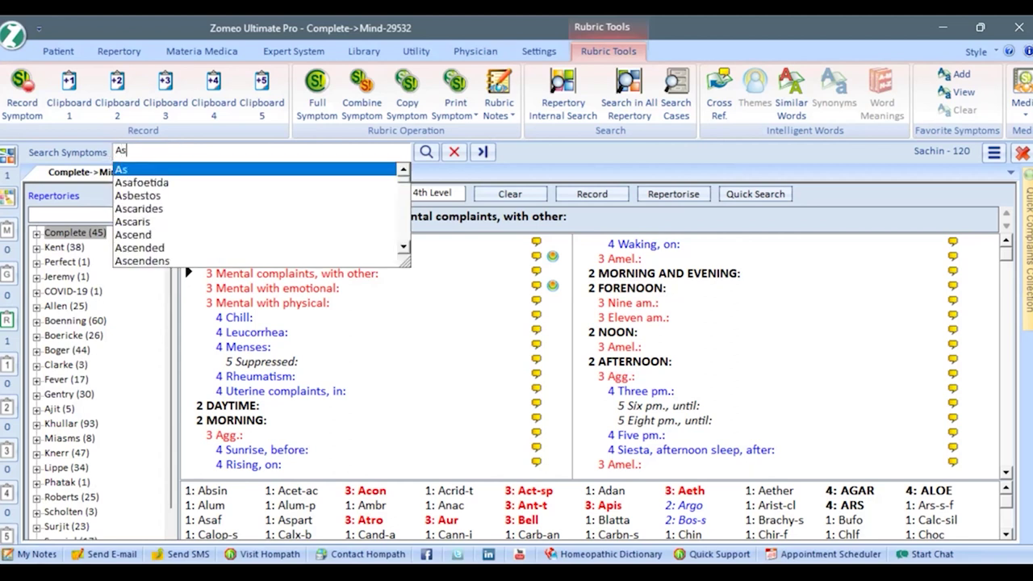
{"action": "type", "text": "thma"}
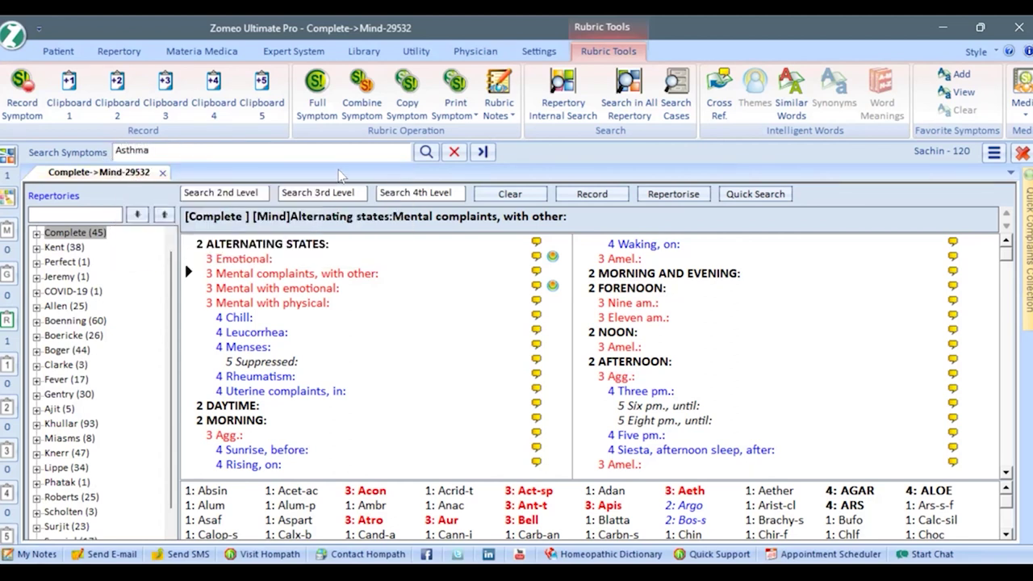
{"action": "left_click", "coordinate": [423, 155]}
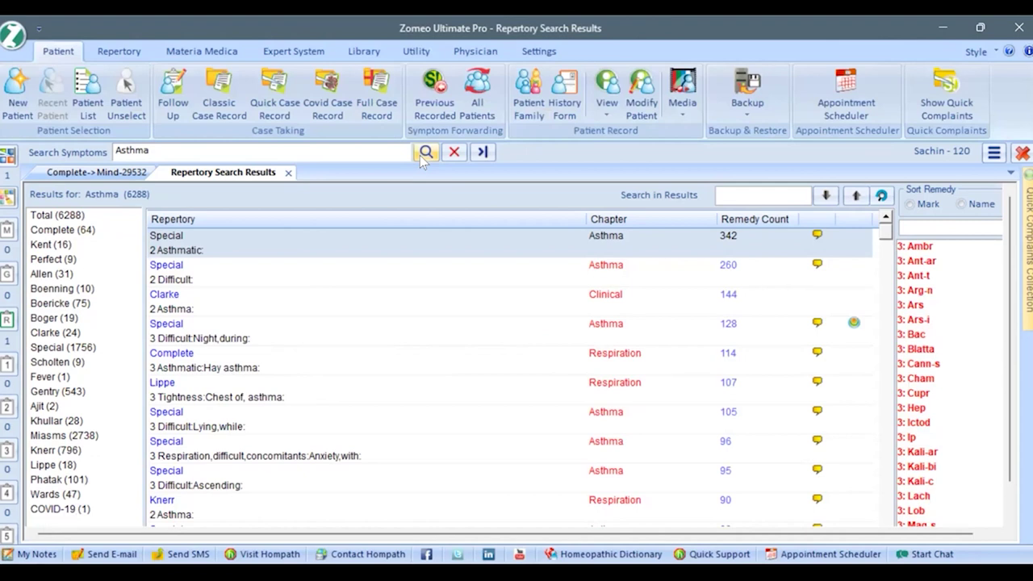
{"action": "left_click", "coordinate": [61, 229]}
{"action": "left_click", "coordinate": [728, 250]}
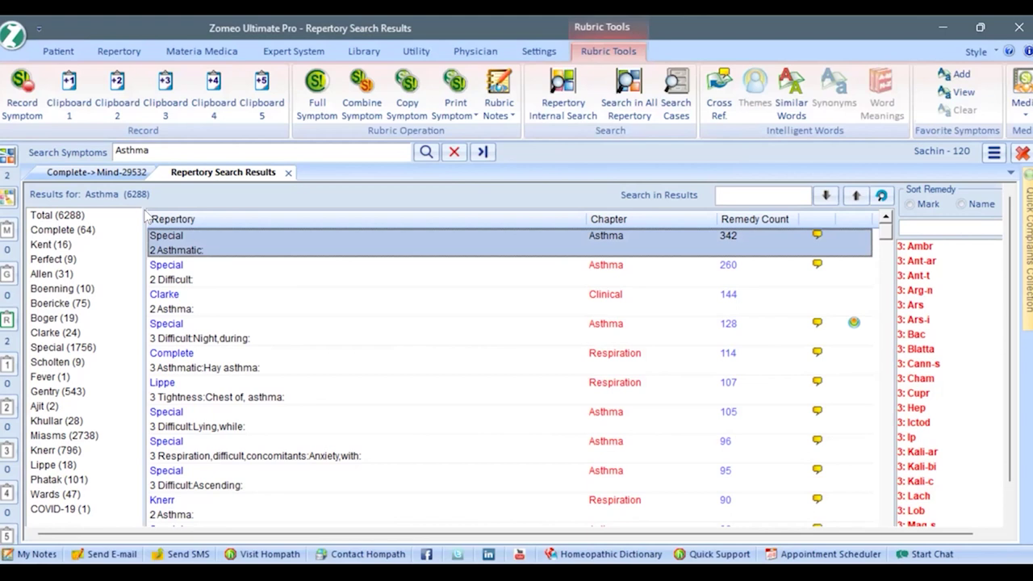
- Replace the symptom search with "getting wet ailment" and run it across the repertories
{"action": "left_click", "coordinate": [161, 153]}
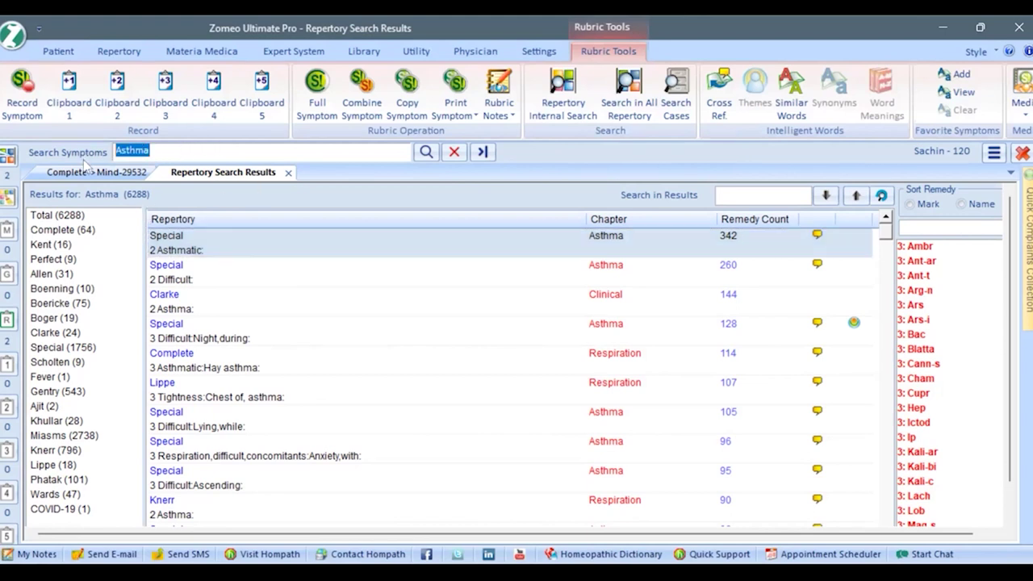
{"action": "key", "text": "BackSpace"}
{"action": "type", "text": "gettin"}
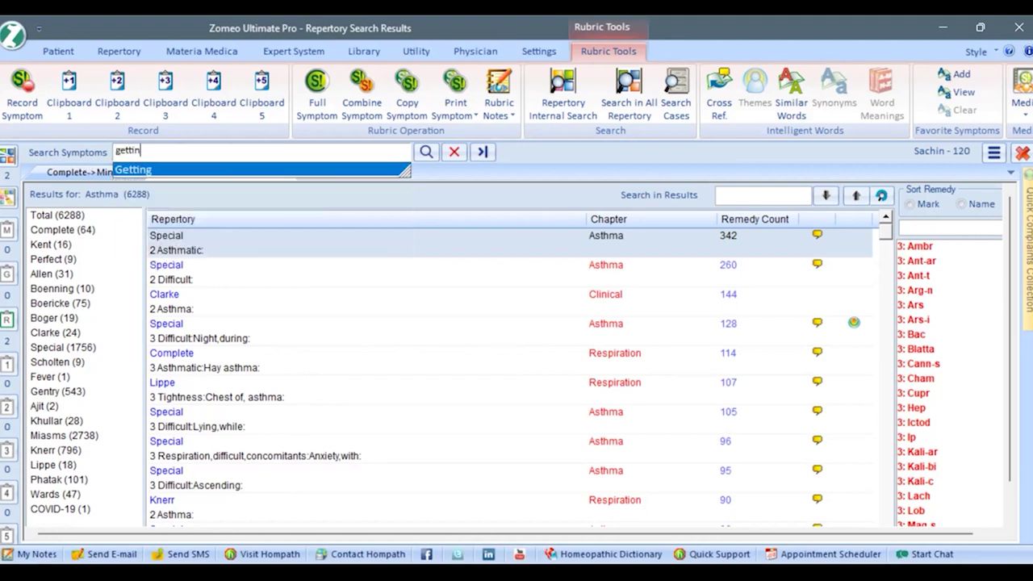
{"action": "type", "text": "g wet ailment"}
{"action": "left_click", "coordinate": [425, 152]}
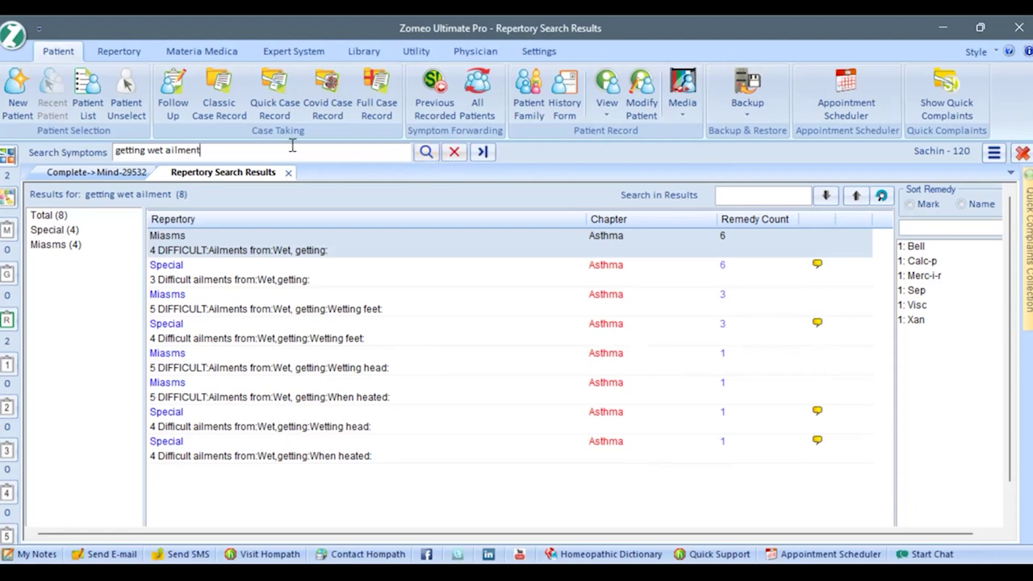
- Compare the Miasms and Special repertory rubrics for ailments from getting wet, ending on the Miasms results
{"action": "left_click", "coordinate": [71, 245]}
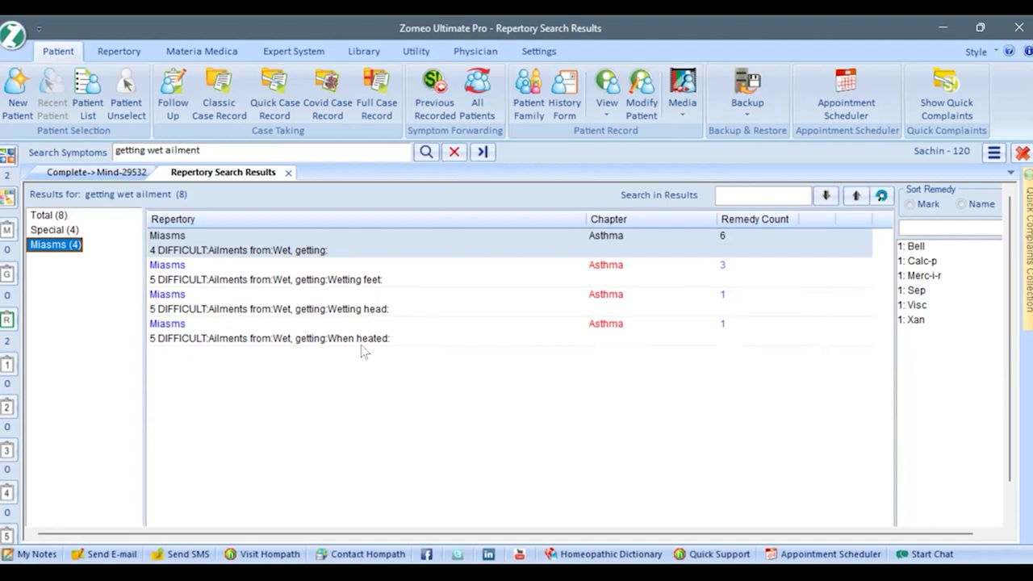
{"action": "left_click", "coordinate": [66, 230]}
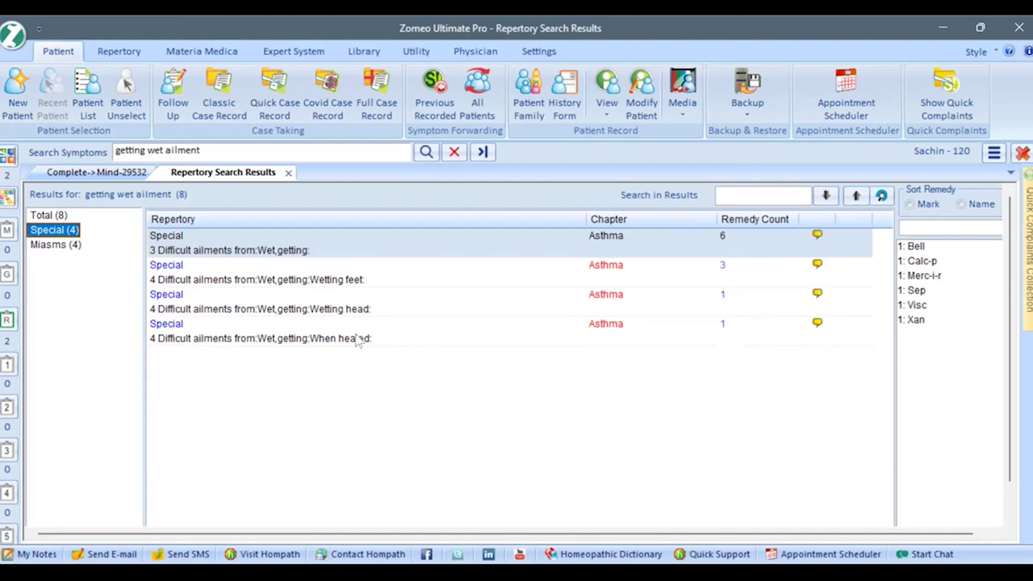
{"action": "left_click", "coordinate": [63, 244]}
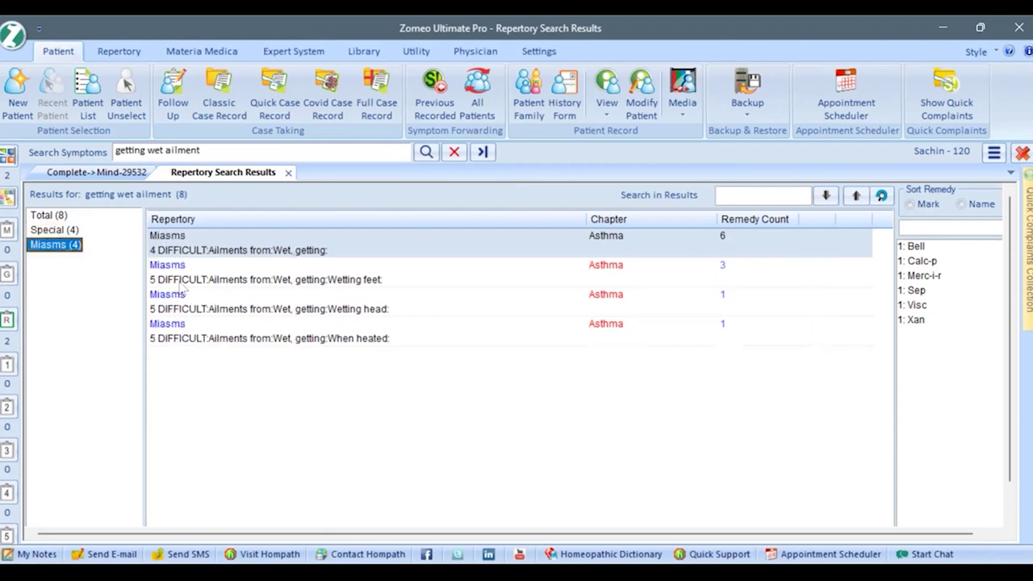
- Record the Miasms rubric for difficult asthma, ailments from wetting the head, and open the quick repertorisation chart
{"action": "left_click", "coordinate": [273, 316]}
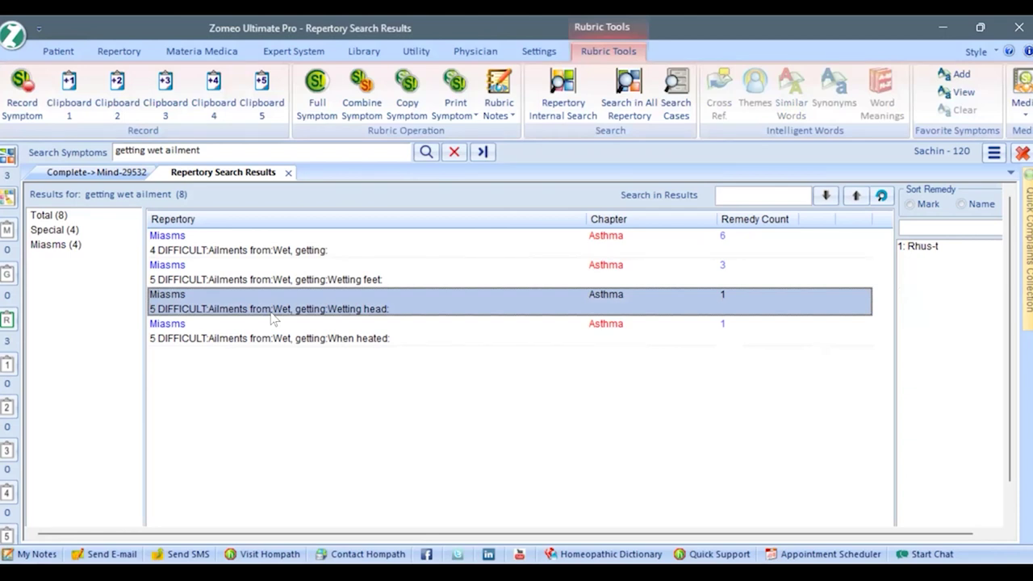
{"action": "left_click", "coordinate": [5, 168]}
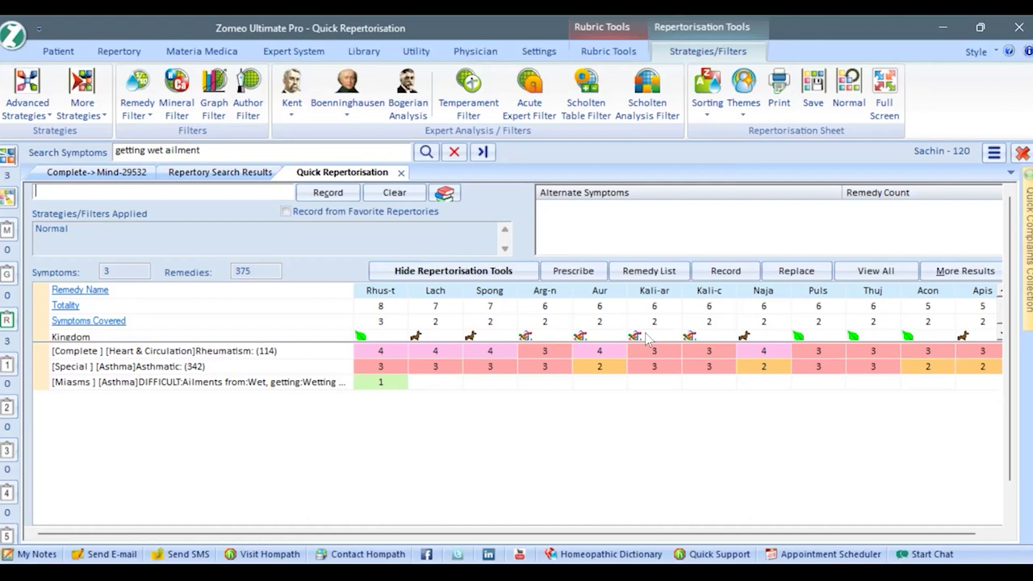
- Return to the classic repertory view and open Clarke's repertory, moving to the Large rubric under Abdomen
{"action": "left_click", "coordinate": [117, 53]}
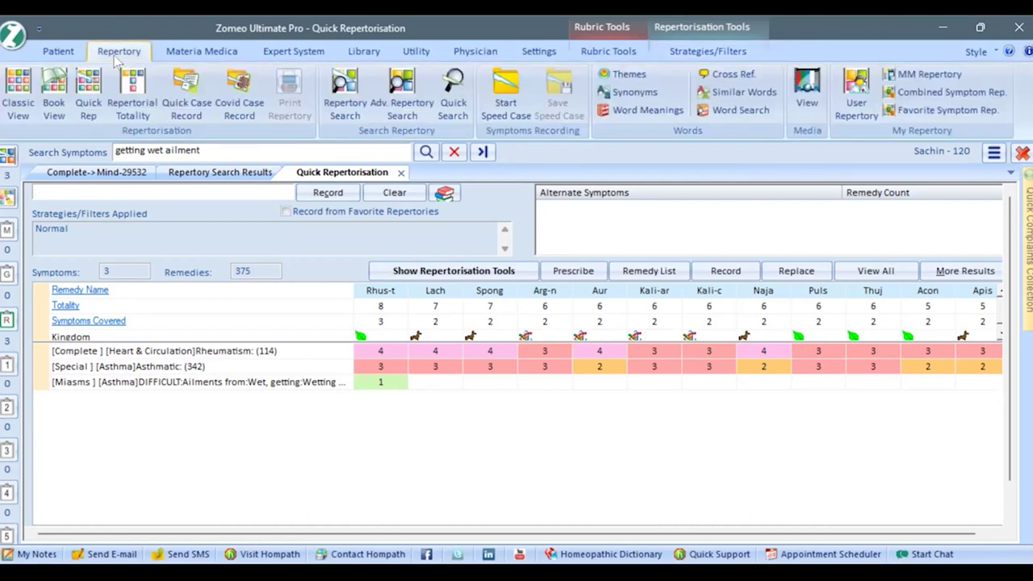
{"action": "left_click", "coordinate": [7, 90]}
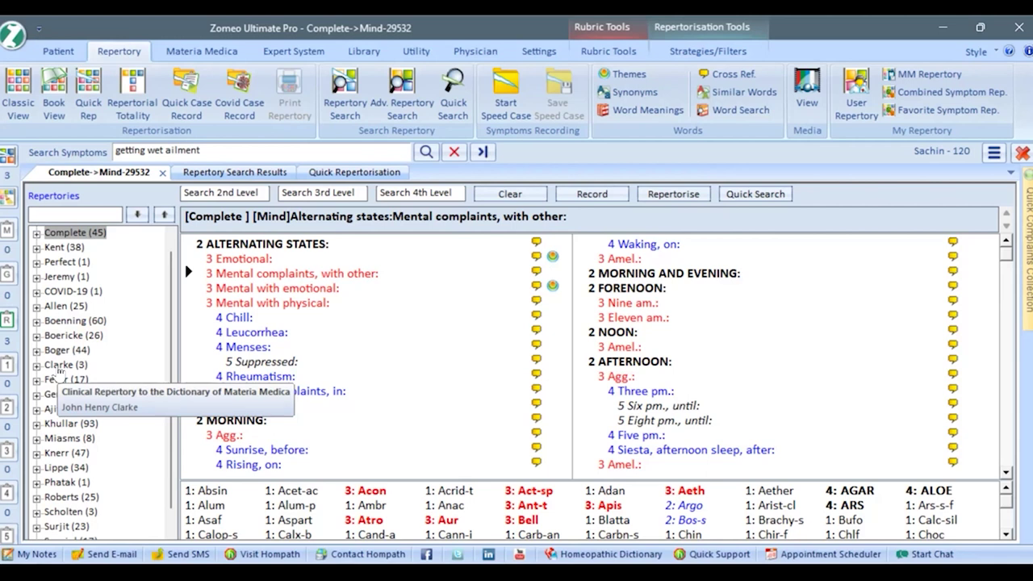
{"action": "left_click", "coordinate": [58, 366]}
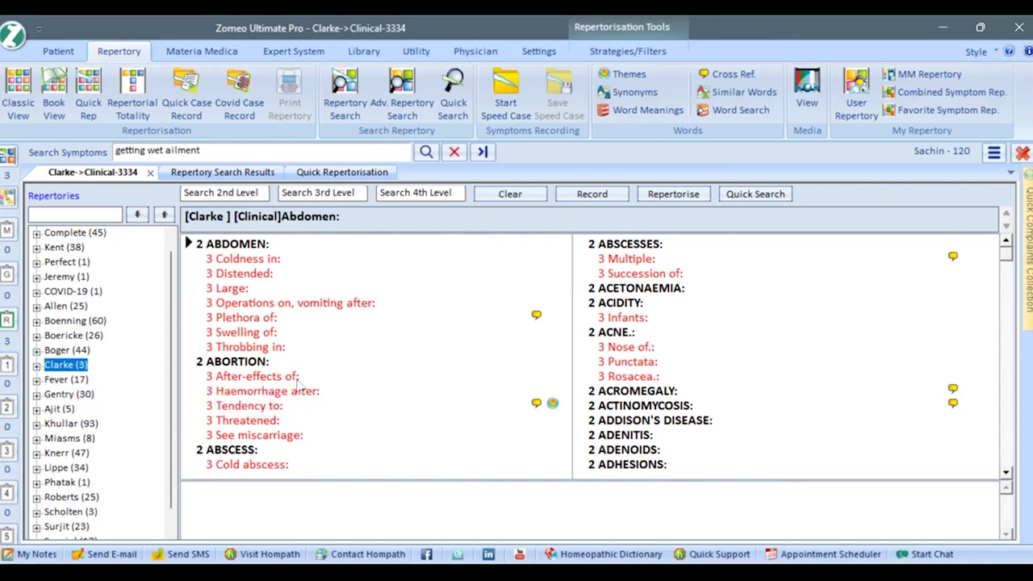
{"action": "key", "text": "Down"}
{"action": "key", "text": "Down"}
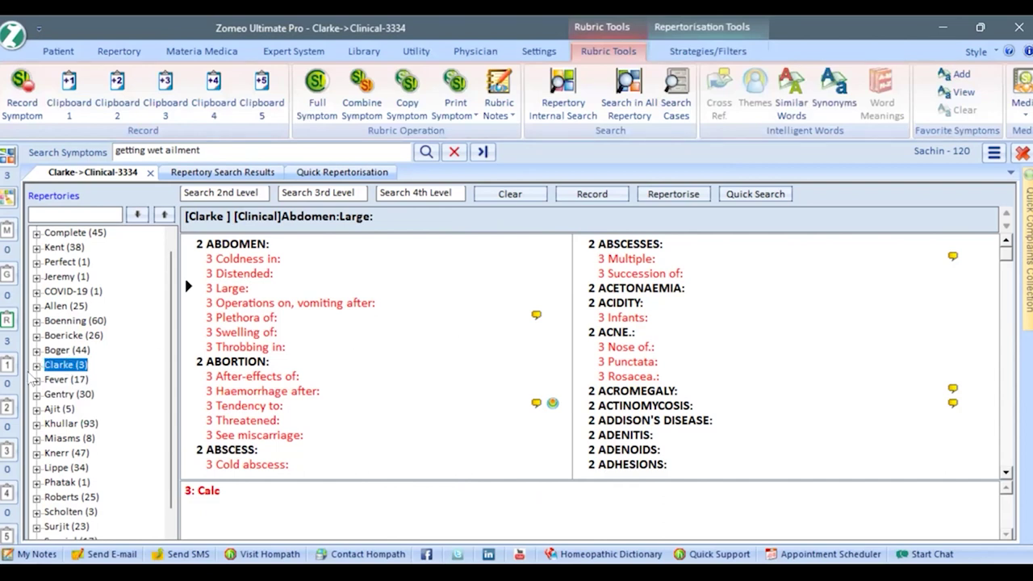
- Expand Clarke's repertory and look through its Clinical, Causation and Temperaments chapters, ending on Causation
{"action": "left_click", "coordinate": [37, 365]}
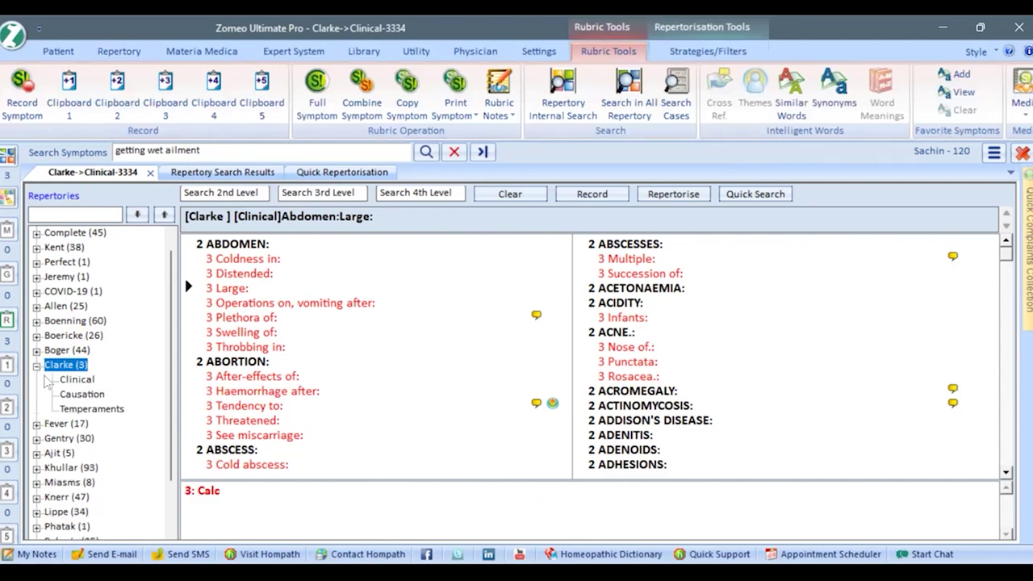
{"action": "scroll", "coordinate": [55, 388], "scroll_direction": "down", "scroll_amount": 1}
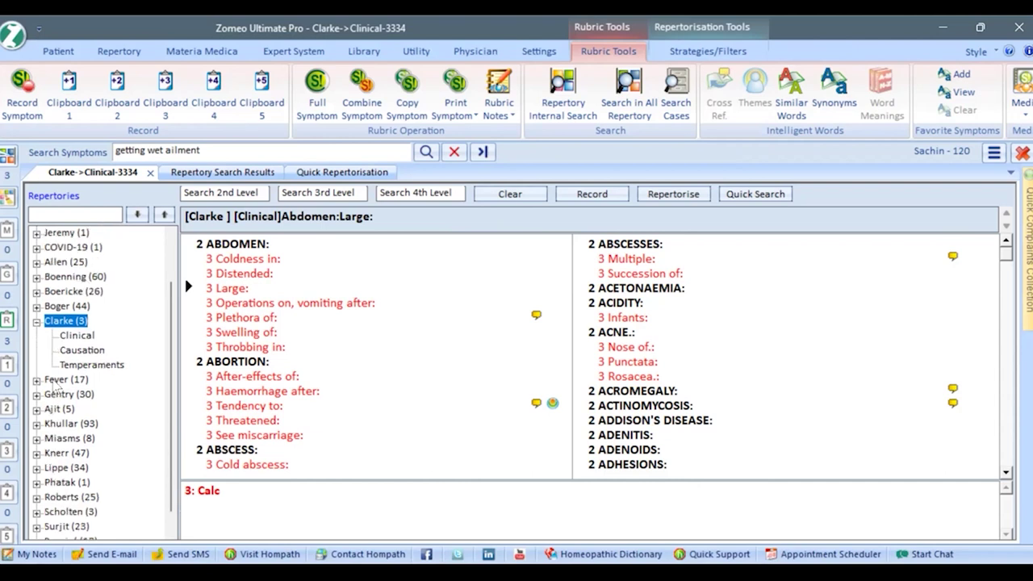
{"action": "left_click", "coordinate": [75, 336]}
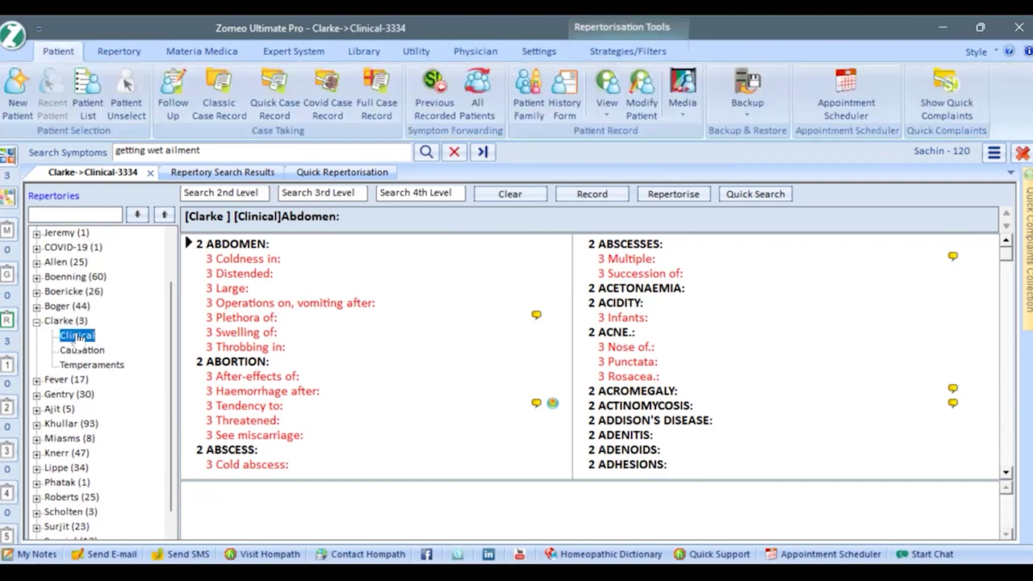
{"action": "left_click", "coordinate": [83, 353]}
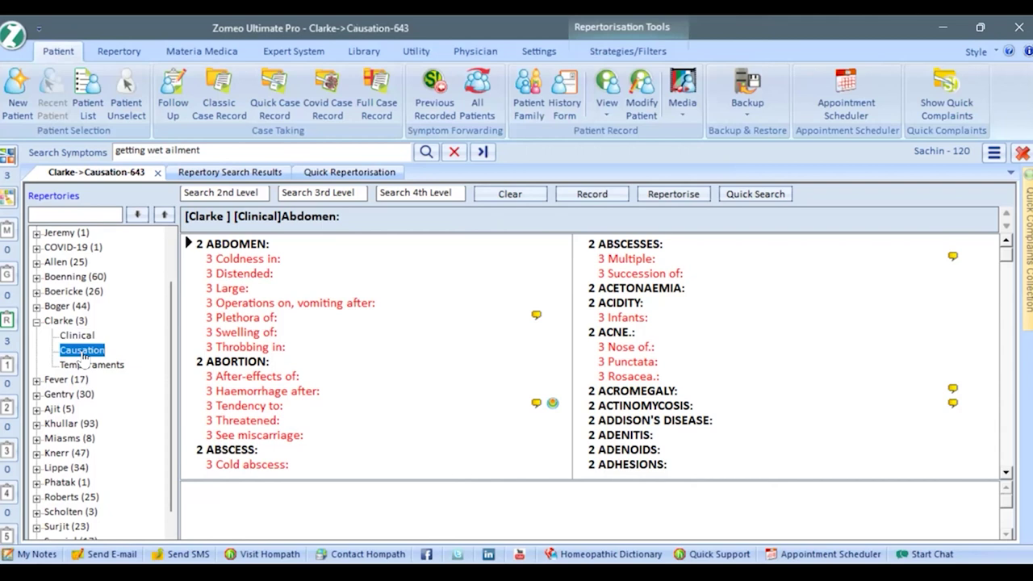
{"action": "left_click", "coordinate": [92, 365]}
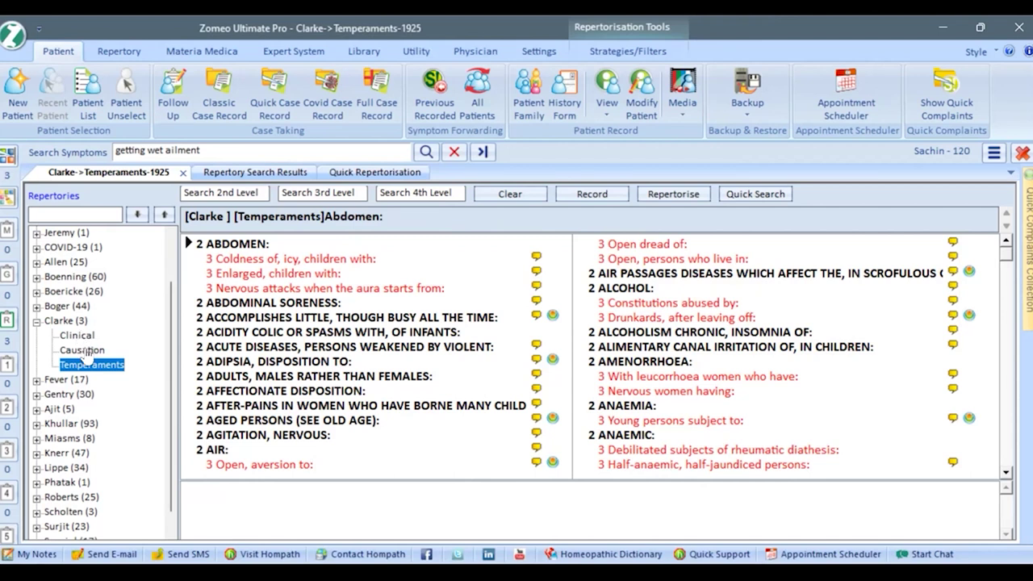
{"action": "left_click", "coordinate": [83, 350]}
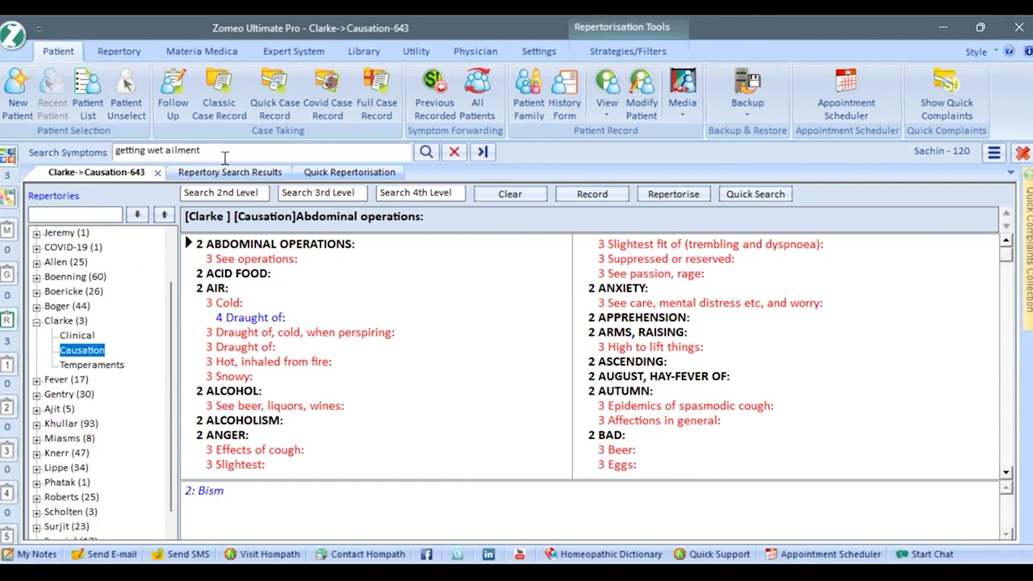
- Search the symptoms for Asthma, record the Asthma rubric from Clarke's Clinical chapter, and view the quick repertorisation chart
{"action": "triple_click", "coordinate": [169, 154]}
{"action": "type", "text": "Asthma"}
{"action": "left_click", "coordinate": [425, 153]}
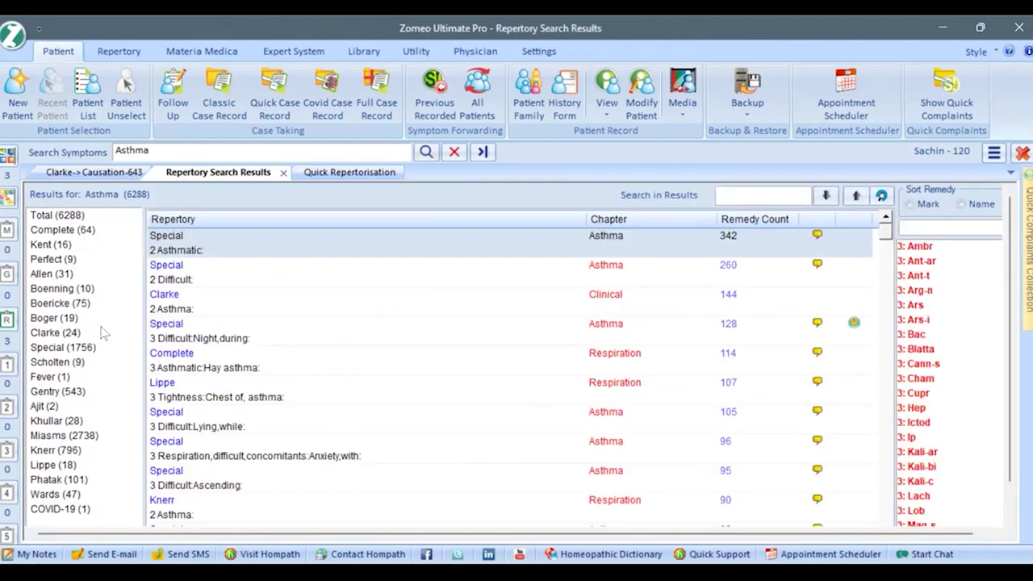
{"action": "left_click", "coordinate": [55, 332]}
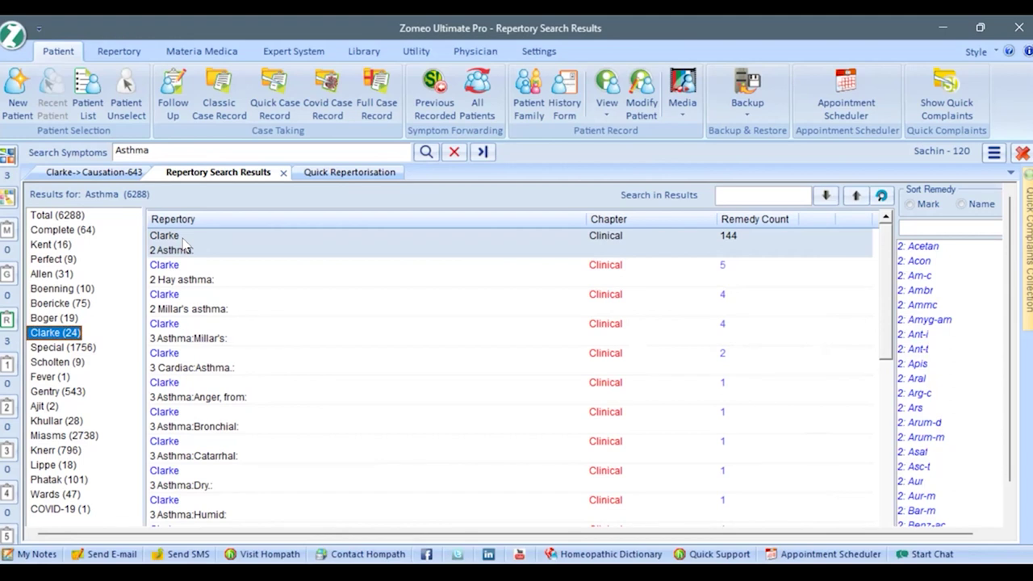
{"action": "left_click", "coordinate": [567, 238]}
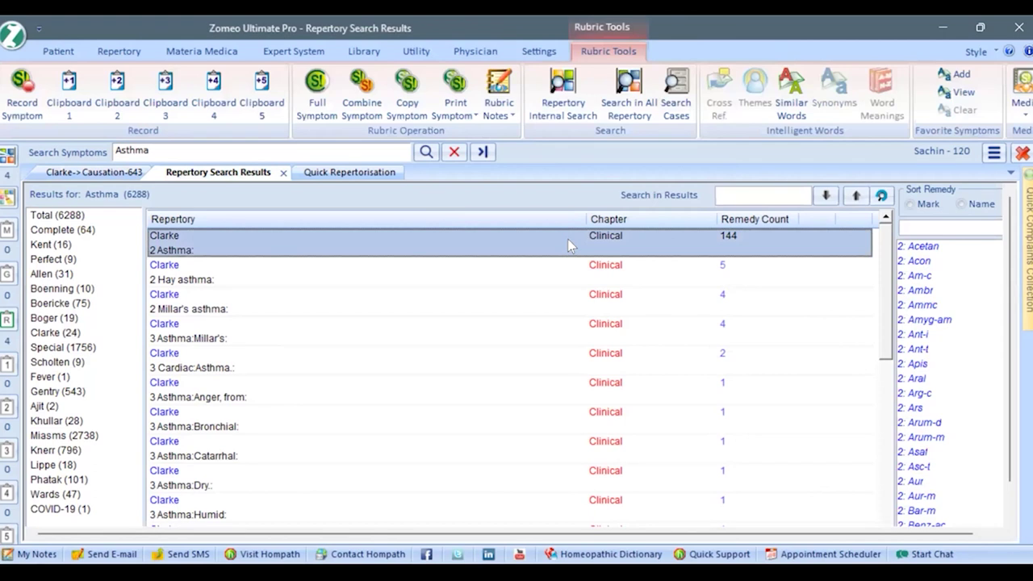
{"action": "left_click", "coordinate": [9, 158]}
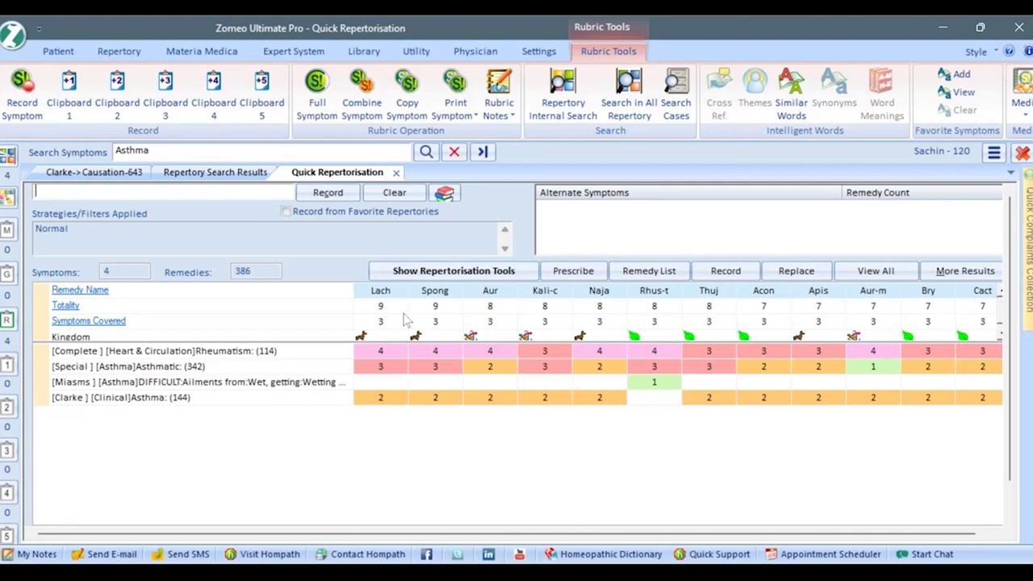
- Browse the library's list of authors and their books, and close the list
{"action": "left_click", "coordinate": [184, 58]}
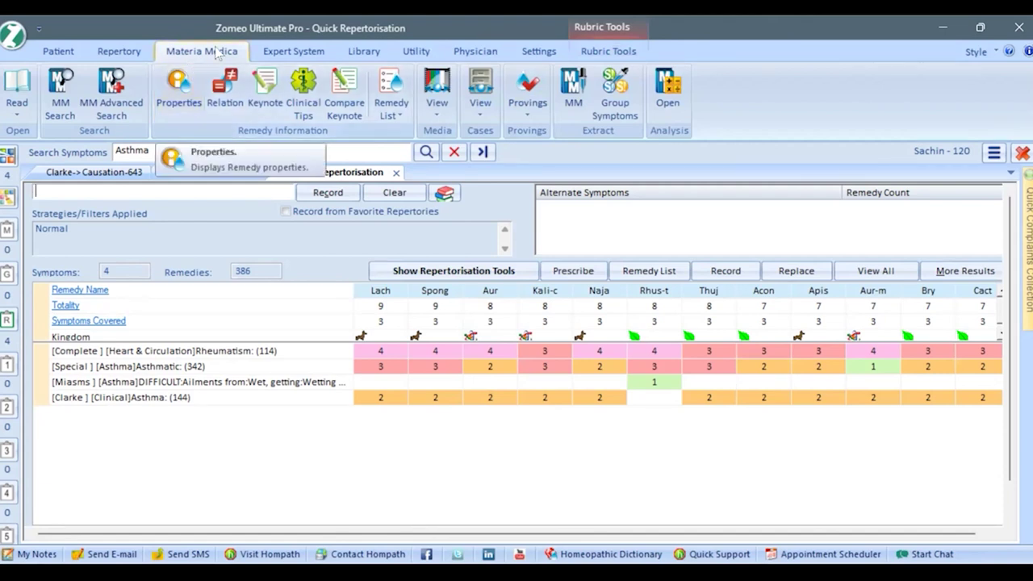
{"action": "left_click", "coordinate": [372, 56]}
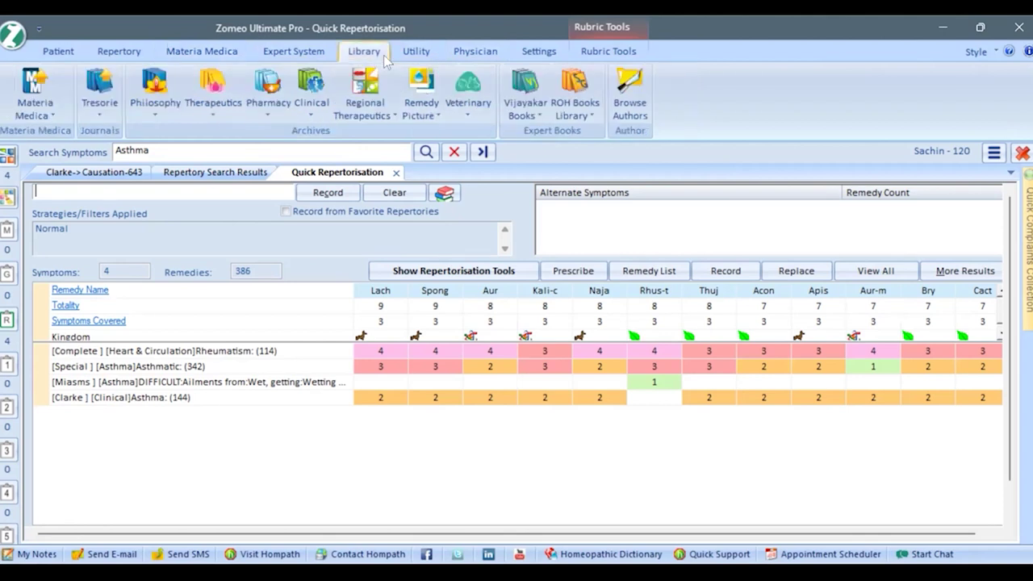
{"action": "left_click", "coordinate": [626, 111]}
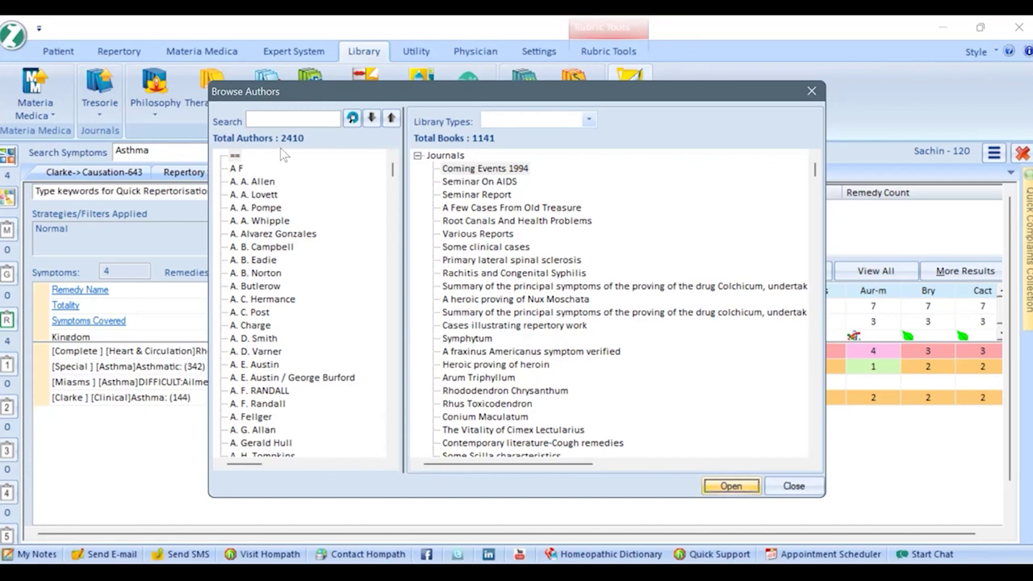
{"action": "left_click", "coordinate": [809, 92]}
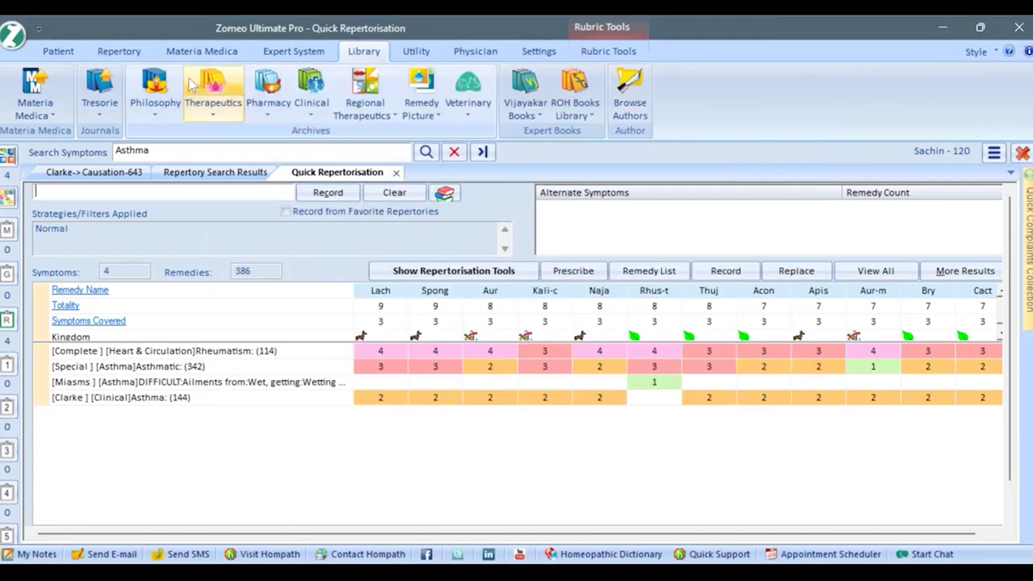
- Open the Philosophy library, collapse the chapters of A Comparison Of Chronic Miasms, and look through the list of books
{"action": "left_click", "coordinate": [158, 85]}
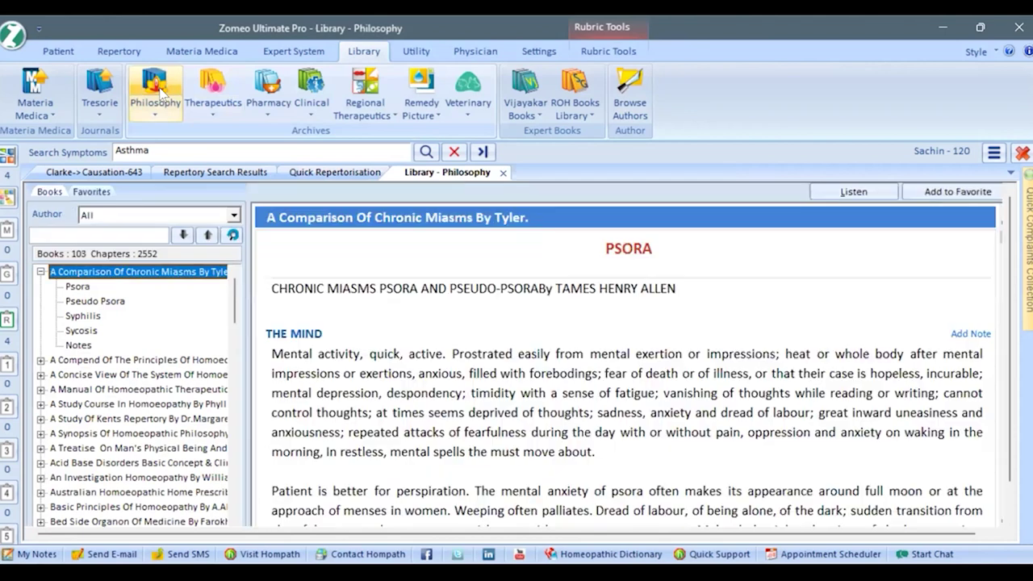
{"action": "left_click", "coordinate": [41, 272]}
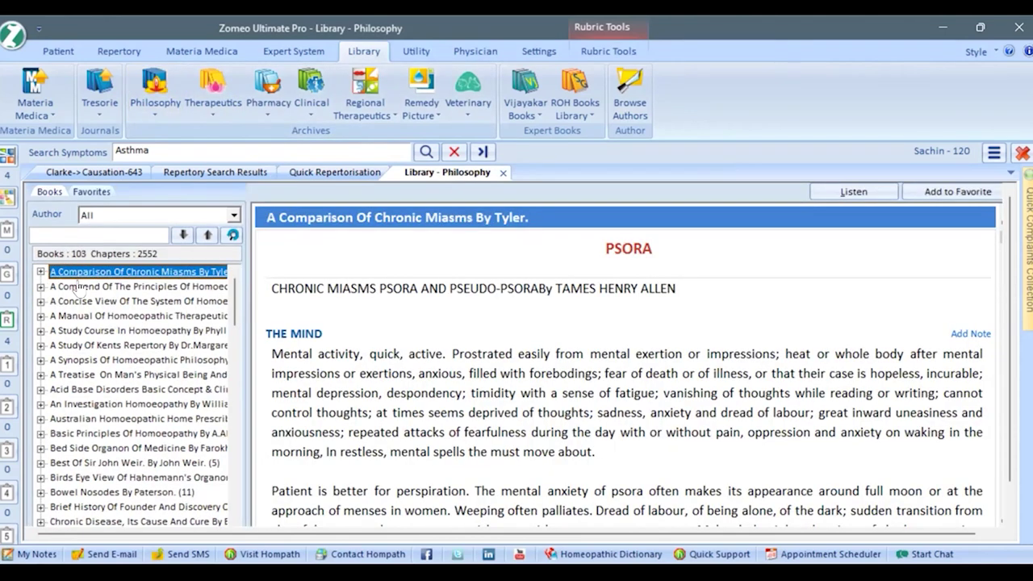
{"action": "scroll", "coordinate": [72, 294], "scroll_direction": "down", "scroll_amount": 6}
{"action": "scroll", "coordinate": [80, 307], "scroll_direction": "down", "scroll_amount": 2}
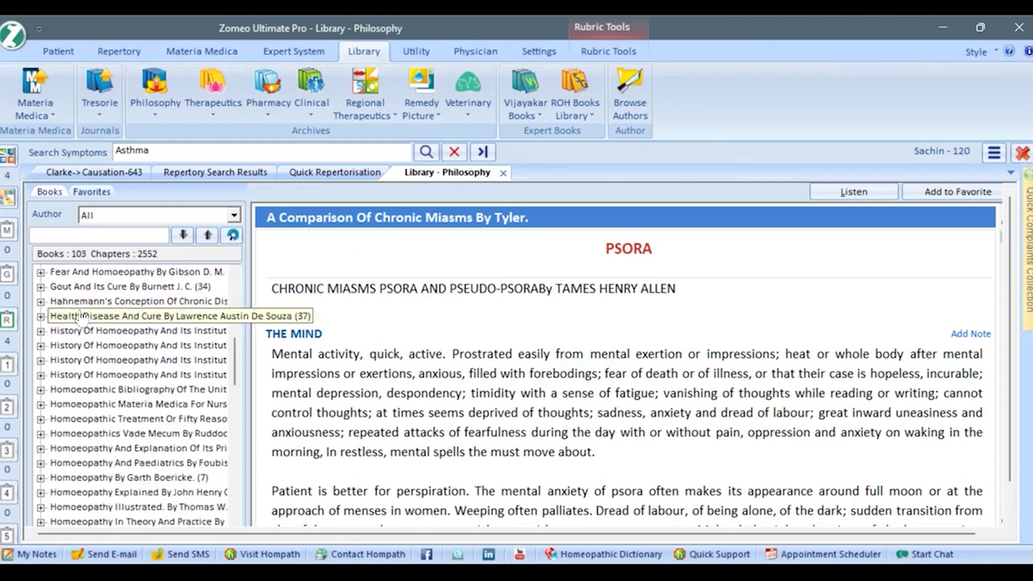
{"action": "scroll", "coordinate": [81, 315], "scroll_direction": "up", "scroll_amount": 5}
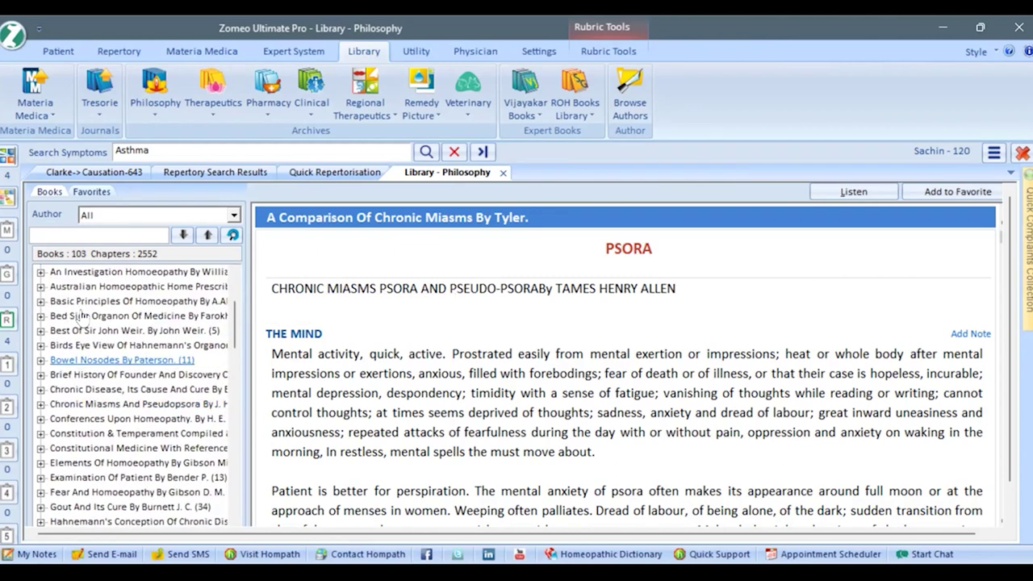
{"action": "scroll", "coordinate": [81, 317], "scroll_direction": "up", "scroll_amount": 3}
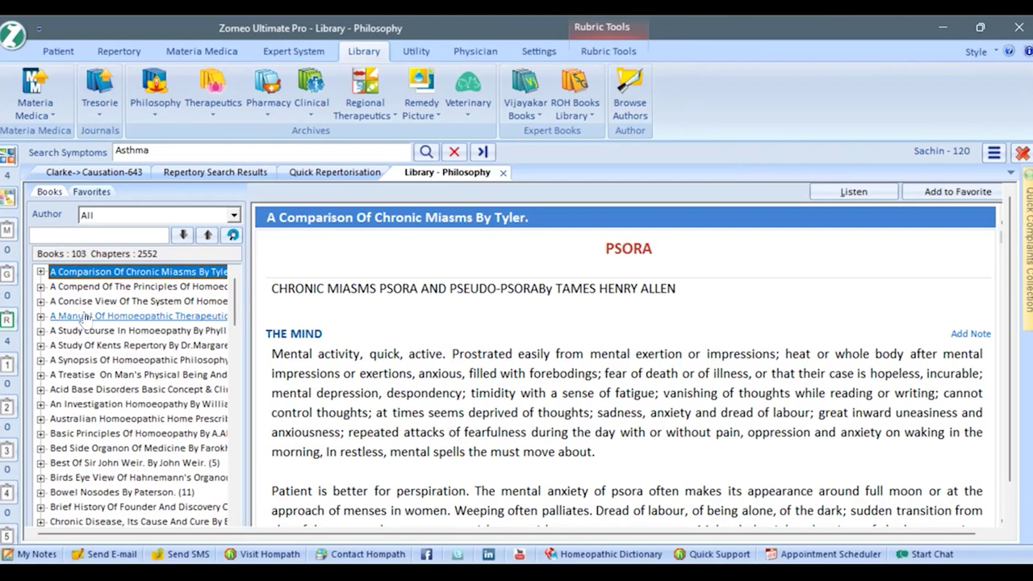
- Search the Philosophy books for "causation"
{"action": "left_click", "coordinate": [151, 118]}
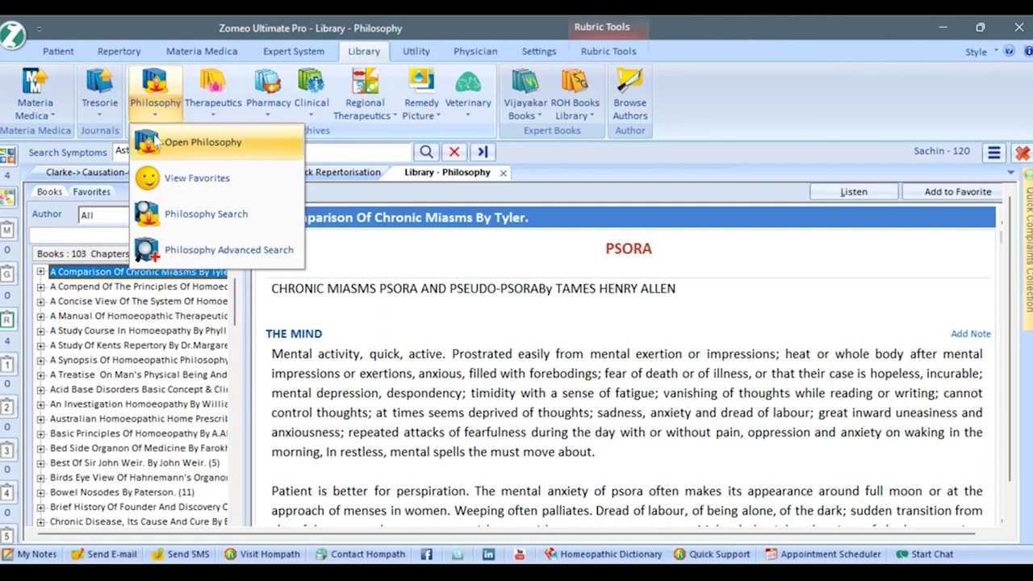
{"action": "left_click", "coordinate": [174, 211]}
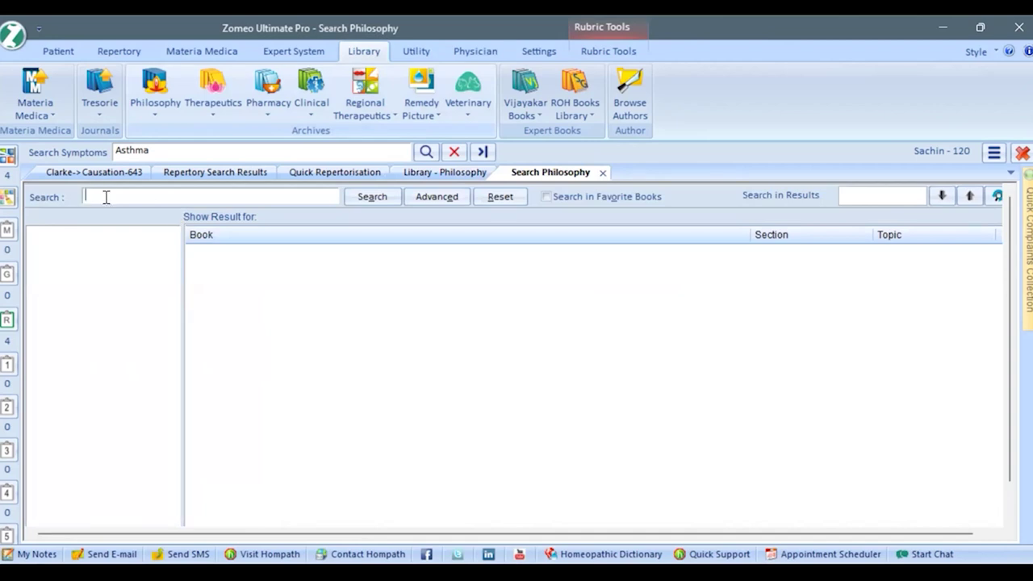
{"action": "type", "text": "causati"}
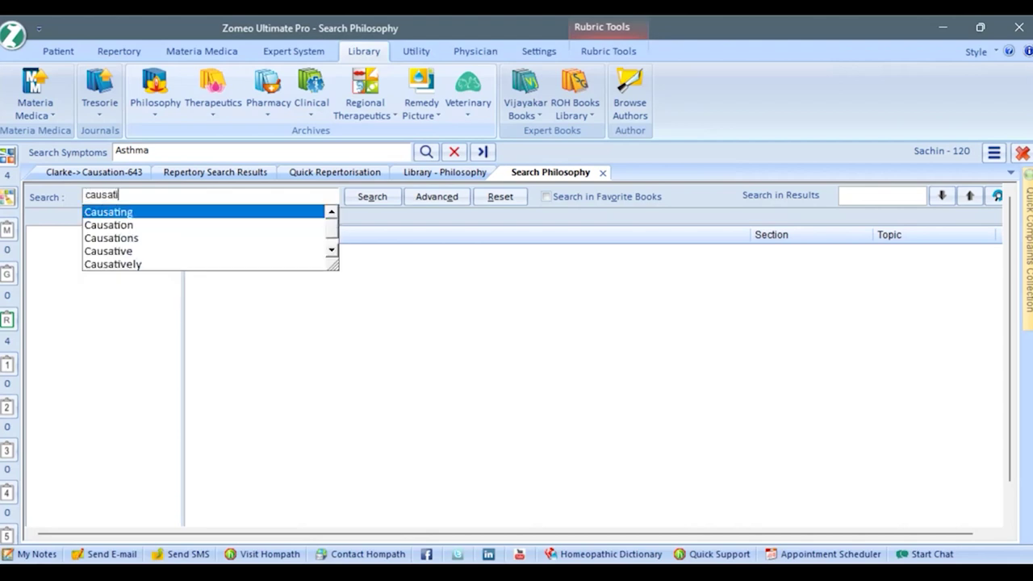
{"action": "type", "text": "on"}
{"action": "left_click", "coordinate": [359, 202]}
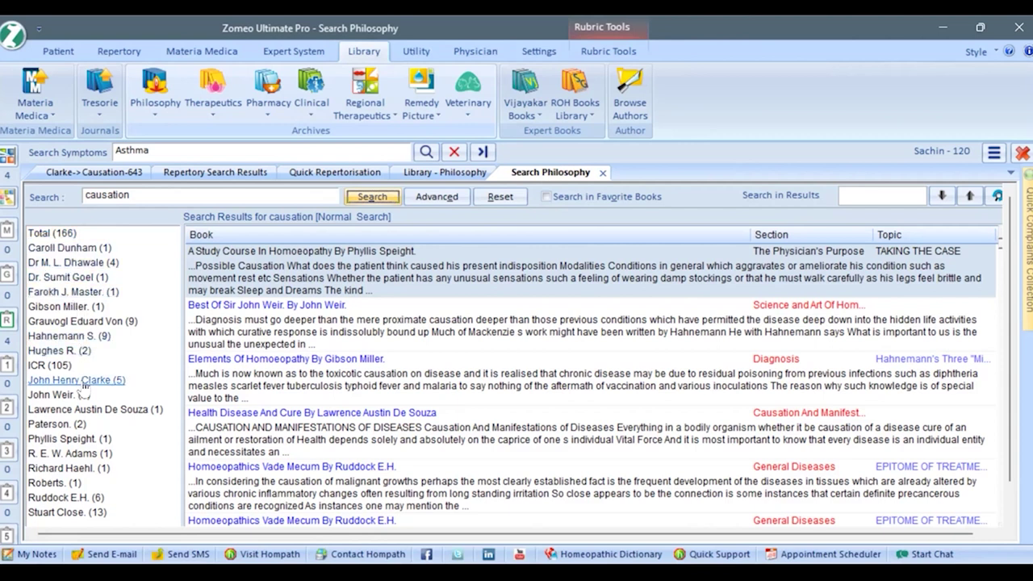
- Filter the causation results to Stuart Close and open the Law of Causation passage from The Logic Of Homoeopathy
{"action": "left_click", "coordinate": [64, 512]}
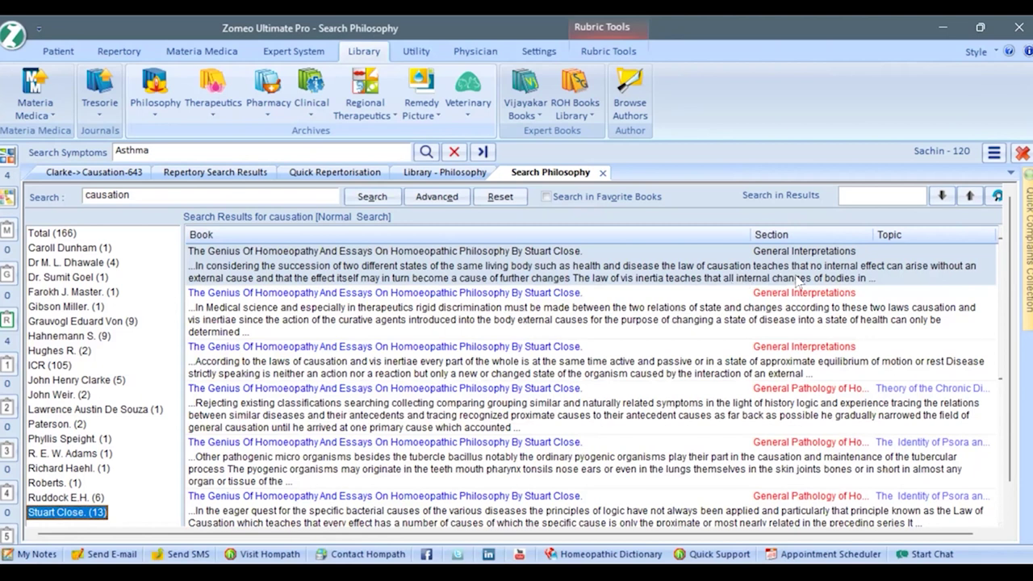
{"action": "scroll", "coordinate": [799, 283], "scroll_direction": "down", "scroll_amount": 1}
{"action": "scroll", "coordinate": [799, 282], "scroll_direction": "down", "scroll_amount": 6}
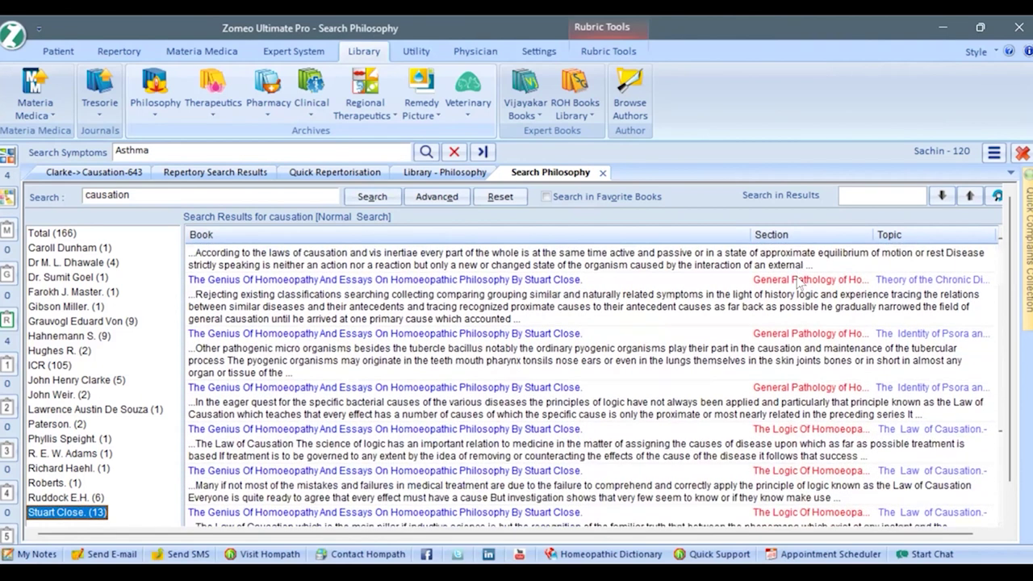
{"action": "scroll", "coordinate": [799, 282], "scroll_direction": "down", "scroll_amount": 3}
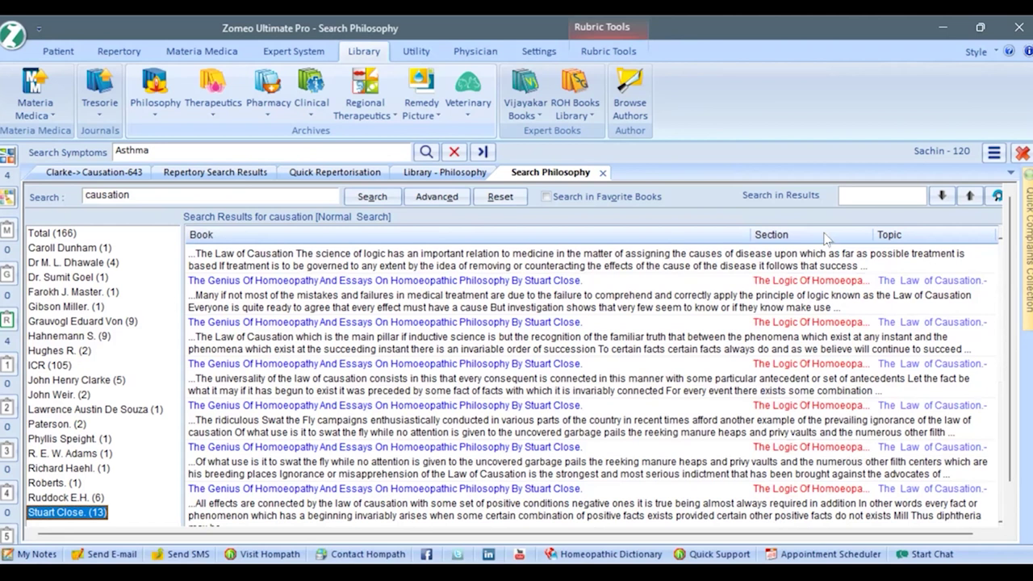
{"action": "scroll", "coordinate": [839, 314], "scroll_direction": "up", "scroll_amount": 2}
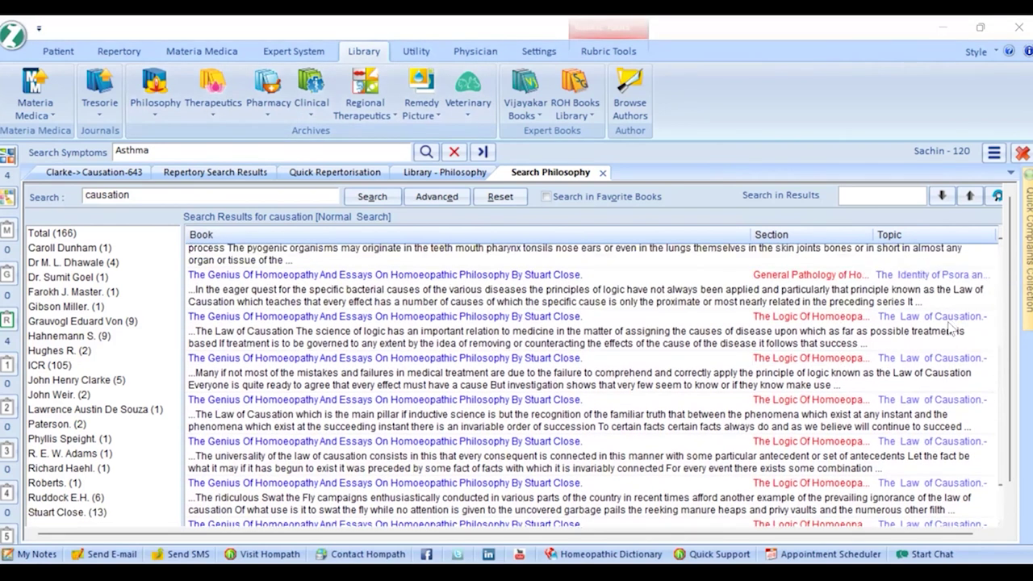
{"action": "left_click", "coordinate": [916, 336]}
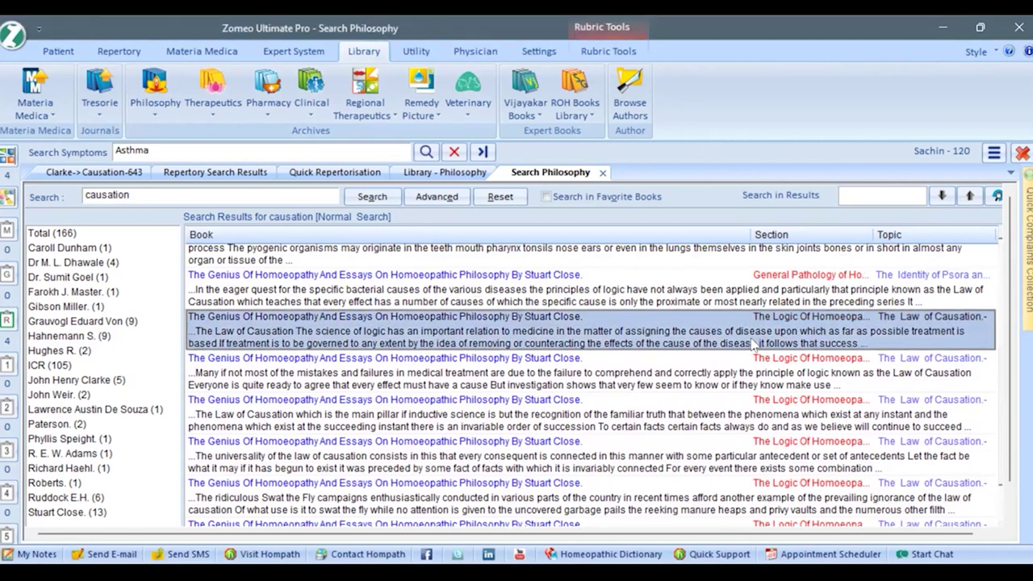
{"action": "double_click", "coordinate": [910, 333]}
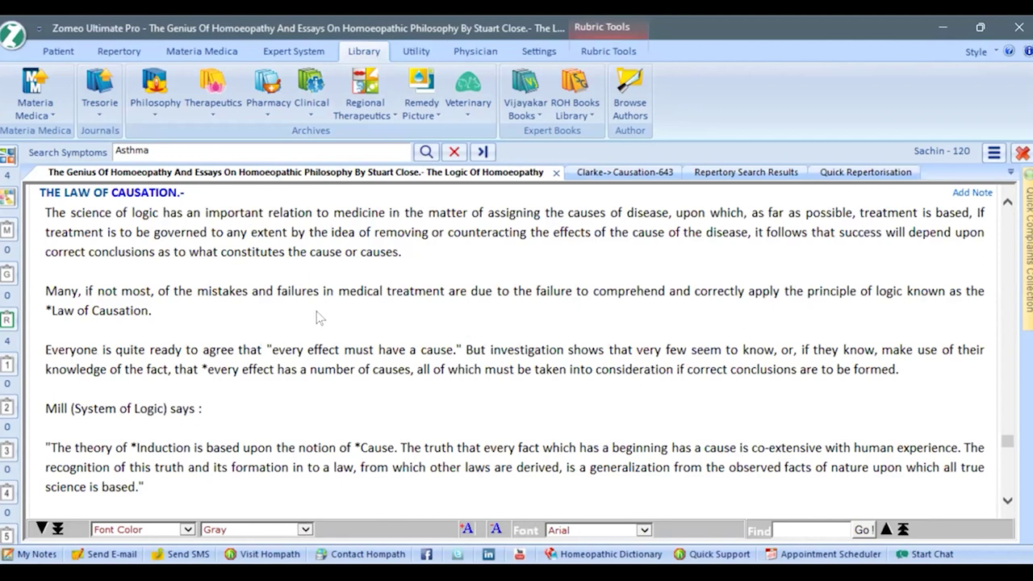
- Close the Law of Causation passage, filter the causation results to Gibson Miller and open the Diagnosis passage from Elements Of Homoeopathy
{"action": "scroll", "coordinate": [311, 305], "scroll_direction": "up", "scroll_amount": 1}
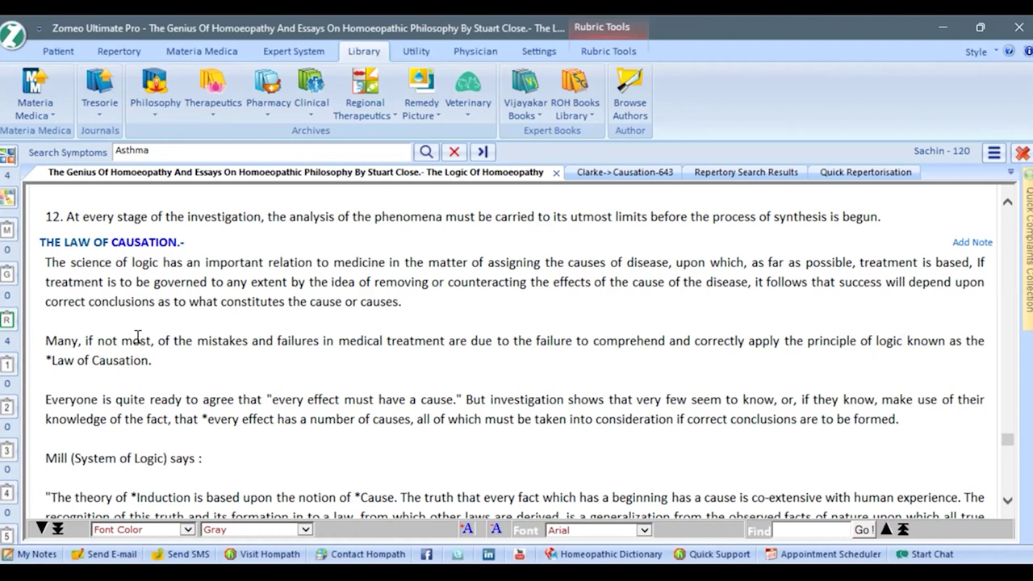
{"action": "left_click", "coordinate": [555, 173]}
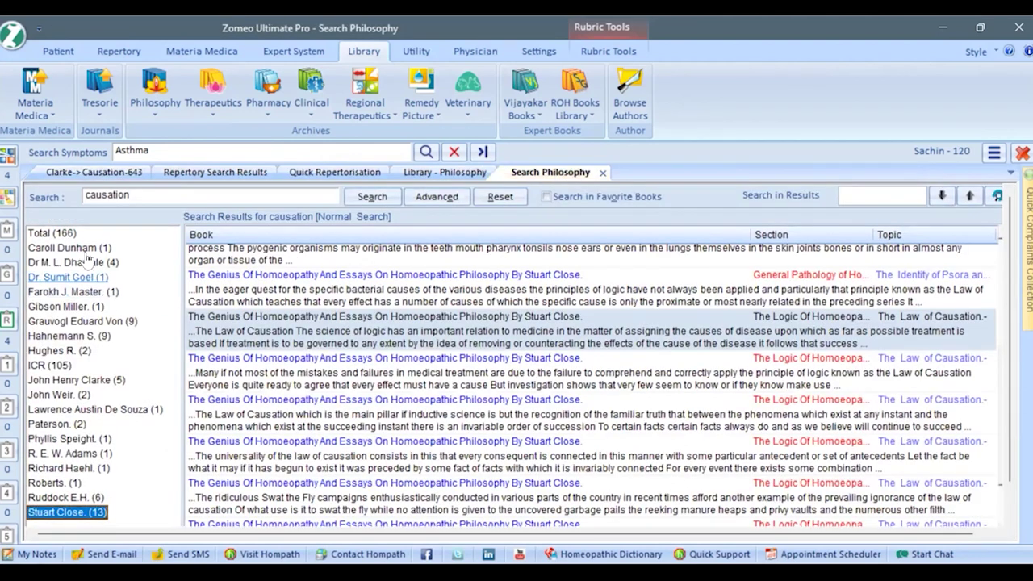
{"action": "left_click", "coordinate": [65, 308]}
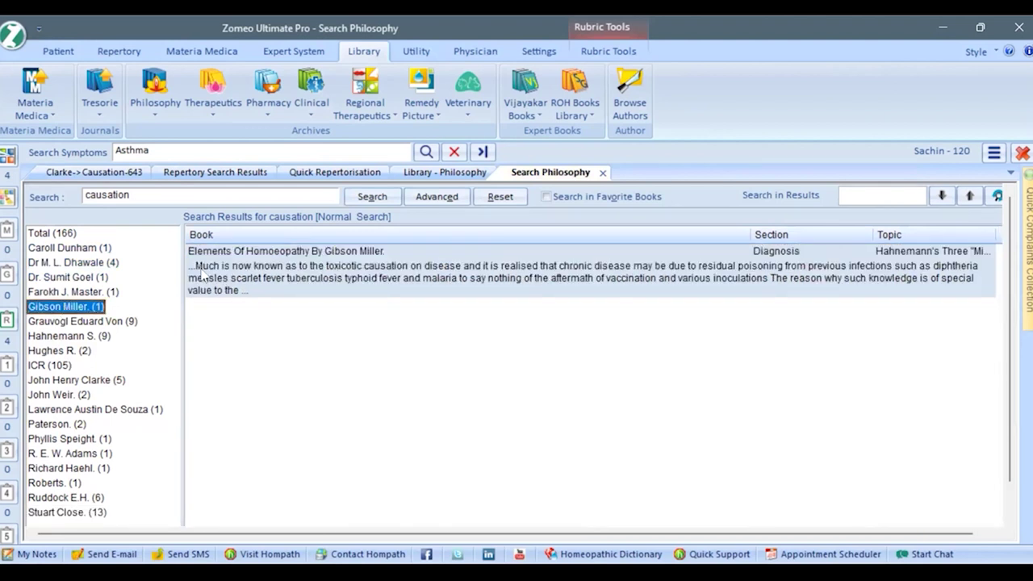
{"action": "double_click", "coordinate": [415, 275]}
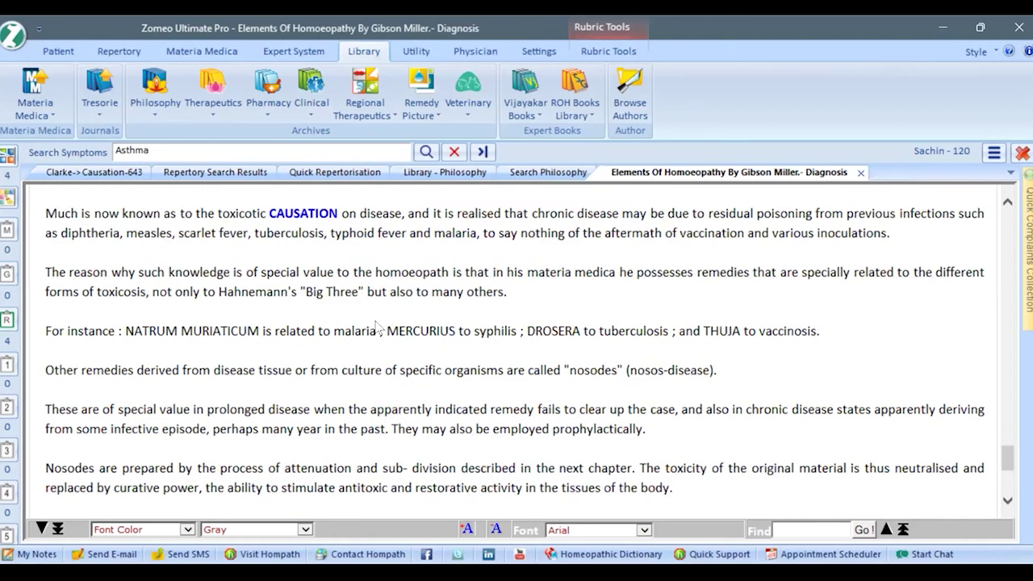
{"action": "scroll", "coordinate": [377, 326], "scroll_direction": "up", "scroll_amount": 1}
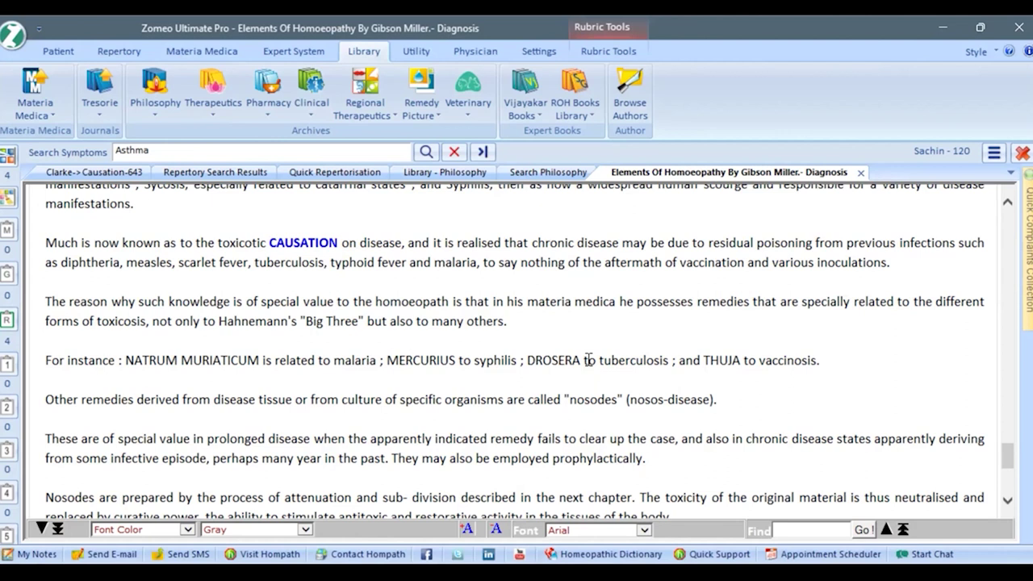
- Close the Diagnosis passage, the Philosophy search and the Philosophy library to return to Quick Repertorisation
{"action": "left_click", "coordinate": [860, 173]}
{"action": "left_click", "coordinate": [603, 173]}
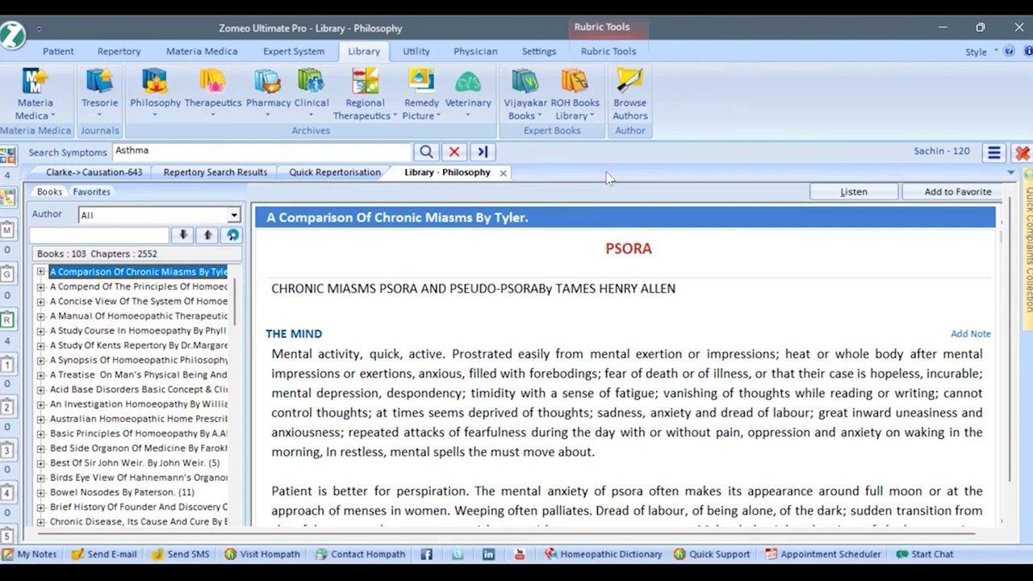
{"action": "left_click", "coordinate": [503, 173]}
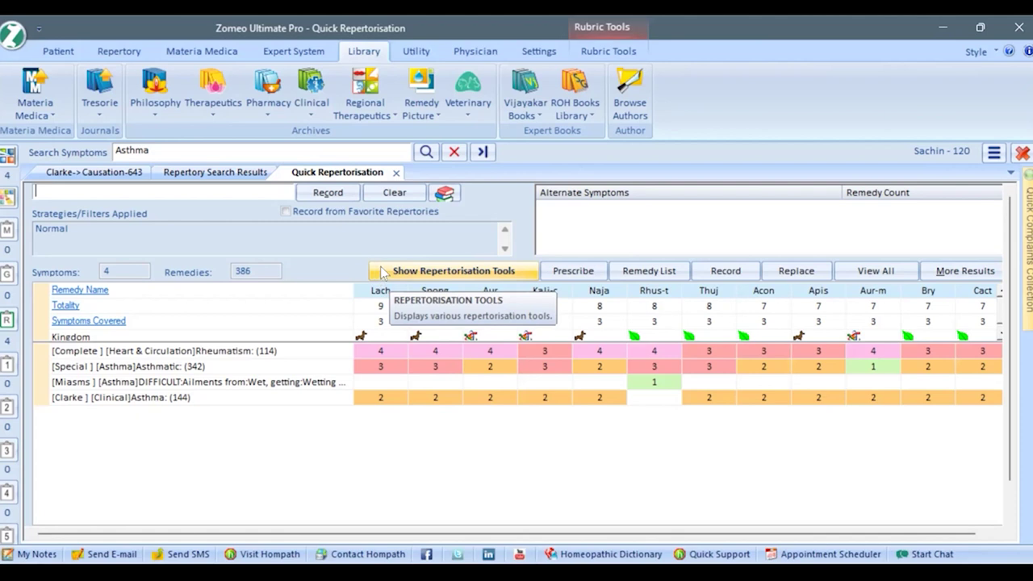
- Show the repertorisation tools and look through the advanced and additional strategies offered
{"action": "left_click", "coordinate": [476, 274]}
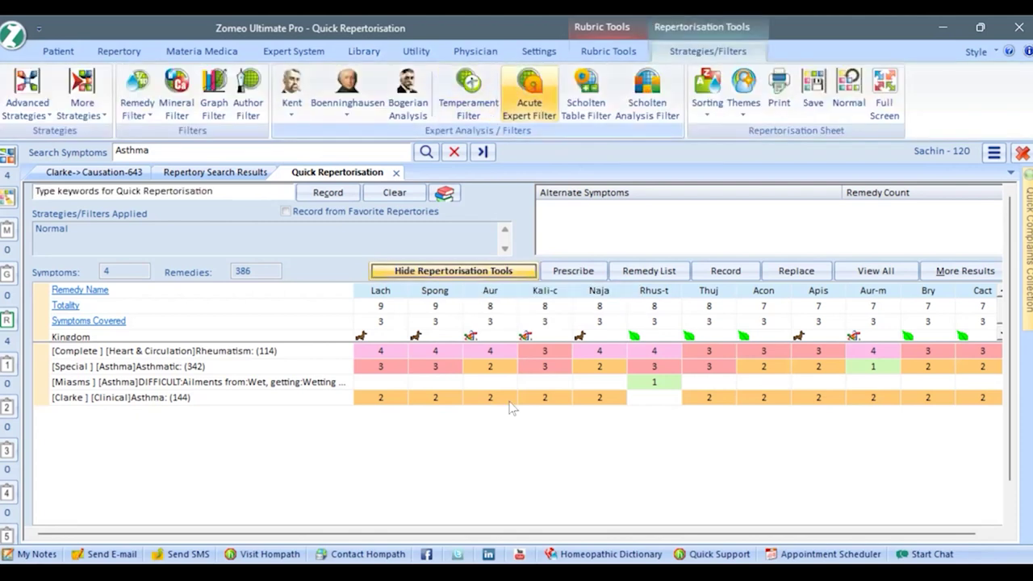
{"action": "left_click", "coordinate": [47, 119]}
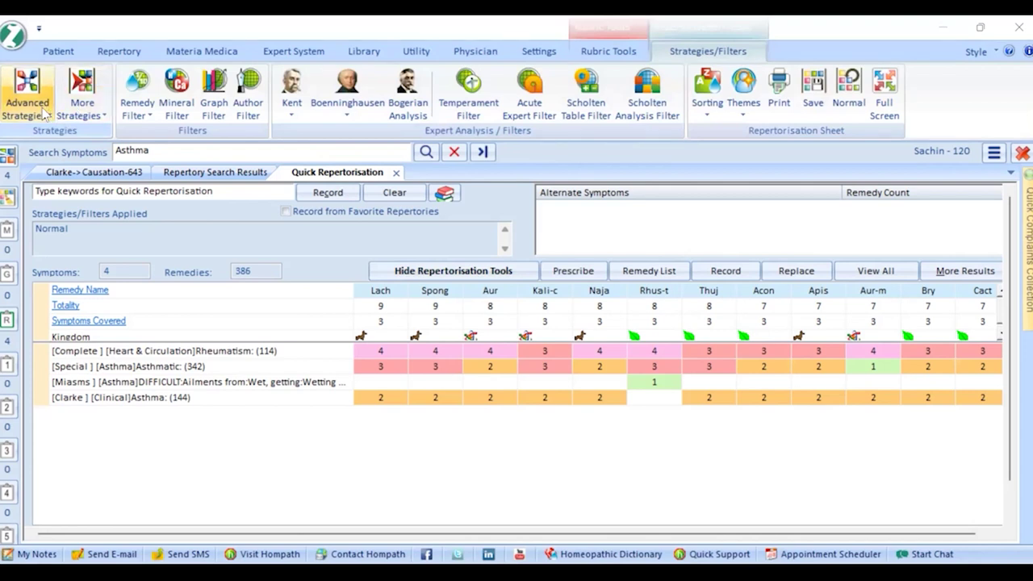
{"action": "left_click", "coordinate": [40, 114]}
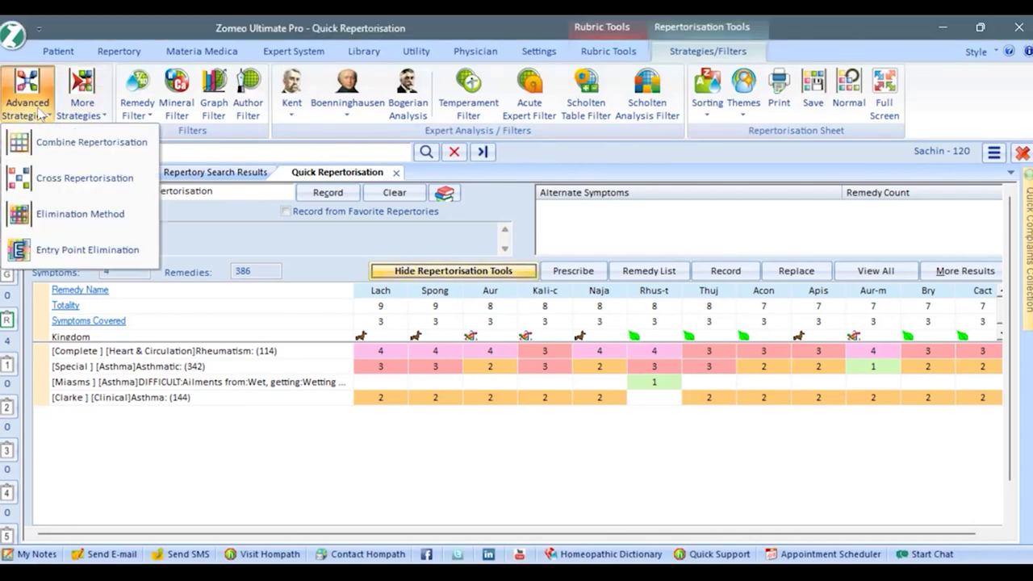
{"action": "left_click", "coordinate": [96, 113]}
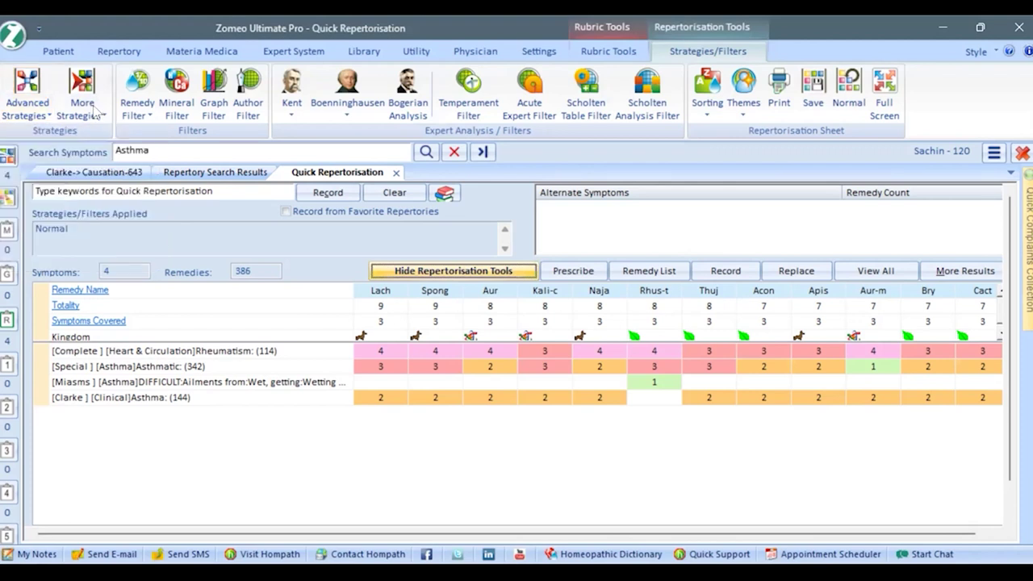
{"action": "left_click", "coordinate": [95, 113]}
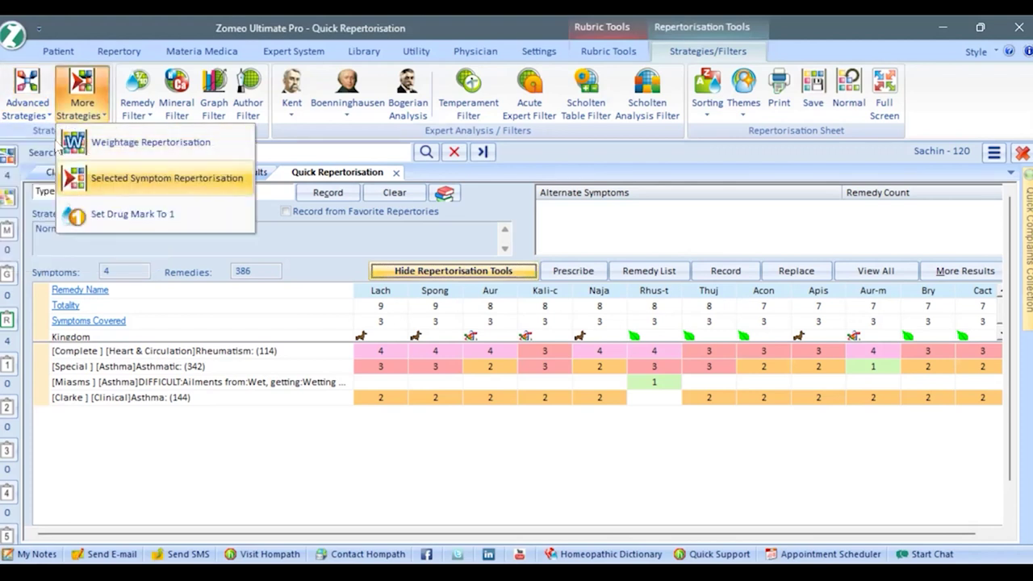
- Apply Cross Repertorisation using the Complete repertory's Rheumatism rubric and Clarke's clinical Asthma rubric
{"action": "left_click", "coordinate": [50, 121]}
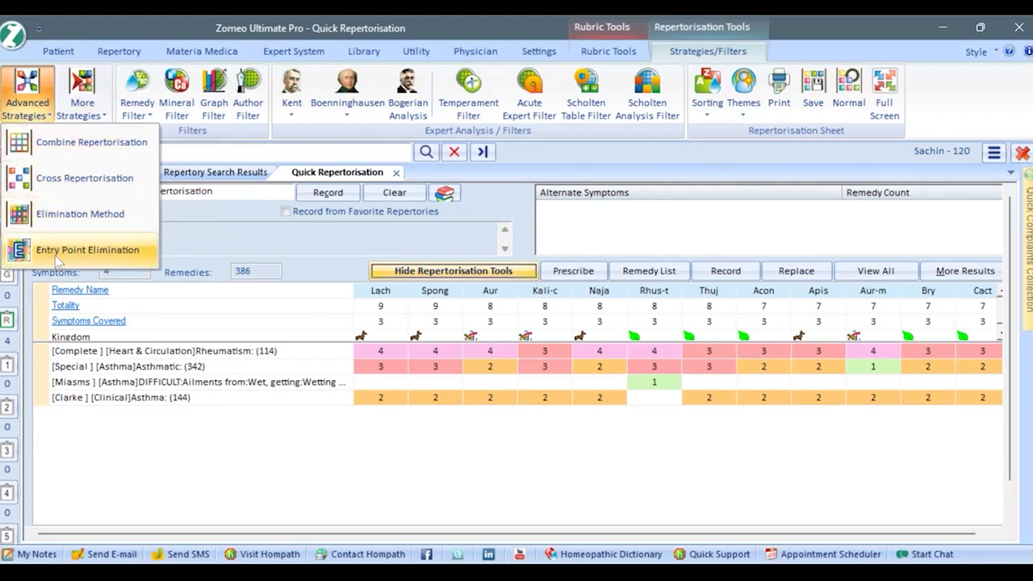
{"action": "left_click", "coordinate": [45, 182]}
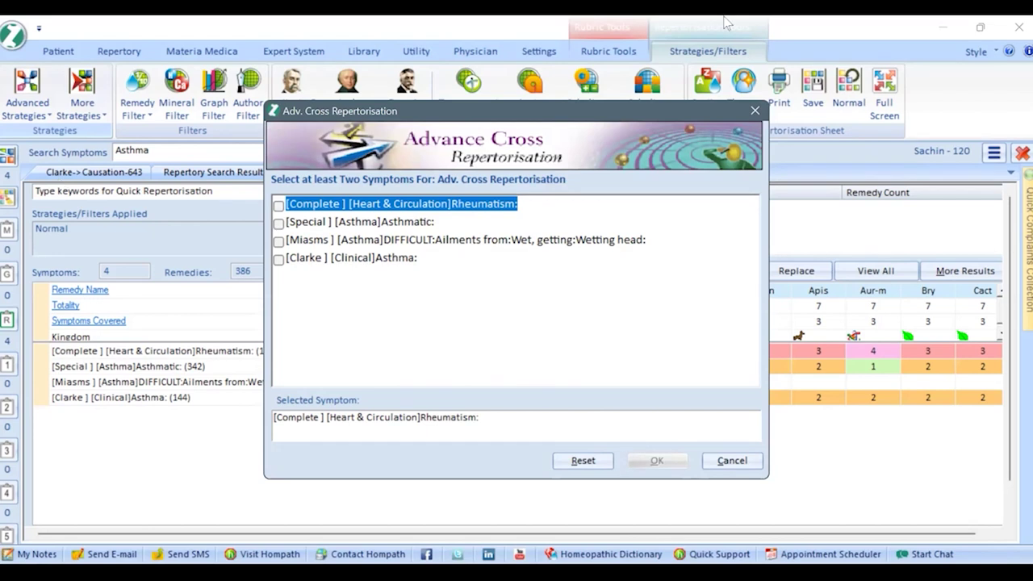
{"action": "left_click", "coordinate": [278, 205]}
{"action": "left_click", "coordinate": [278, 259]}
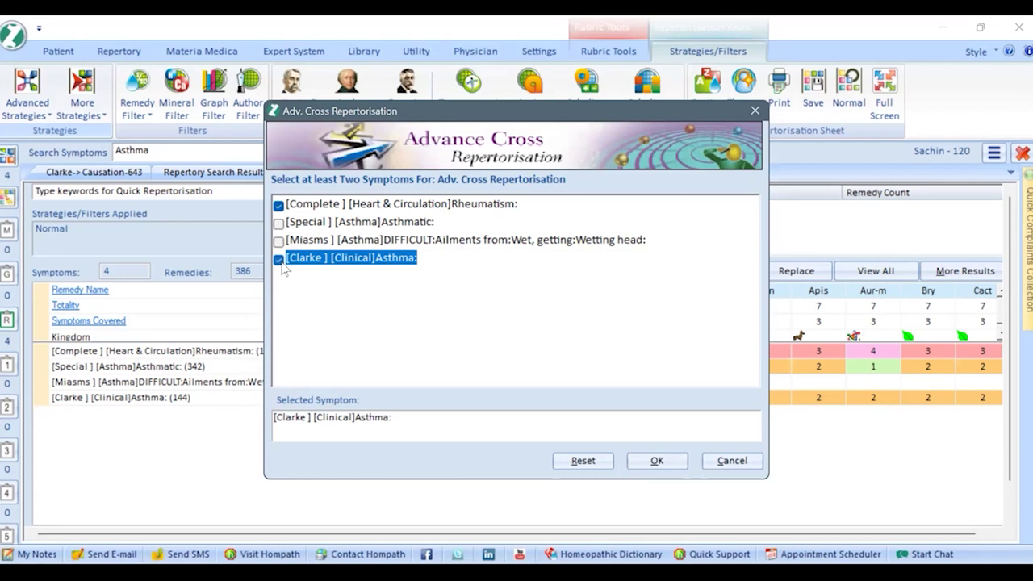
{"action": "left_click", "coordinate": [641, 466]}
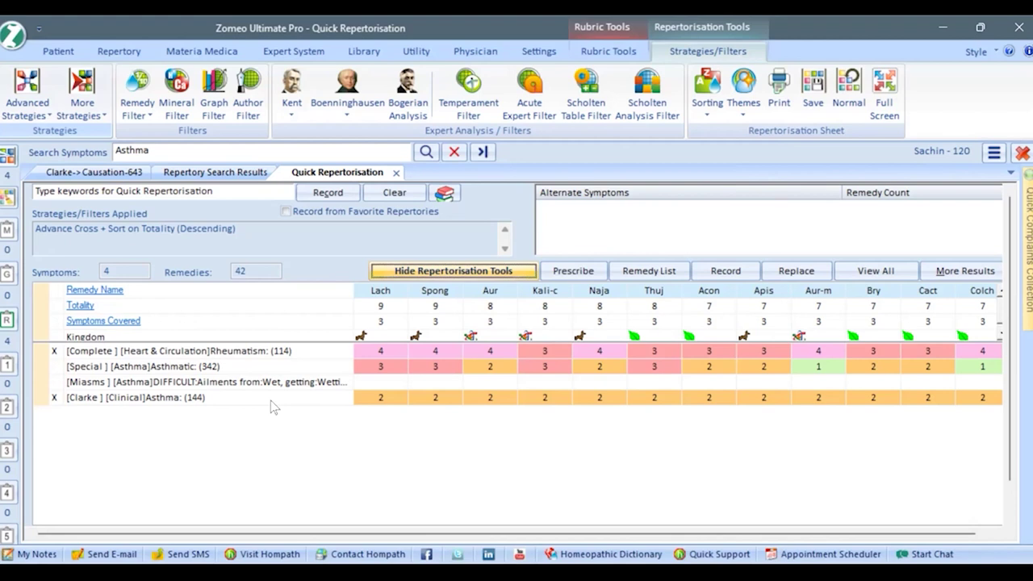
- Apply Entry Point Elimination using the Miasms rubric on difficult asthma from wetting the head
{"action": "left_click", "coordinate": [29, 112]}
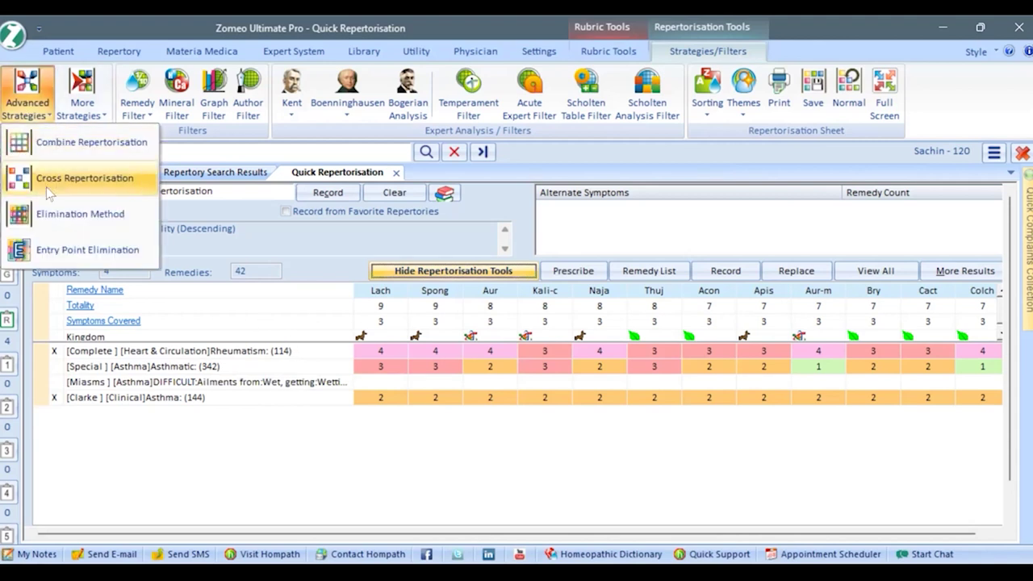
{"action": "left_click", "coordinate": [59, 255]}
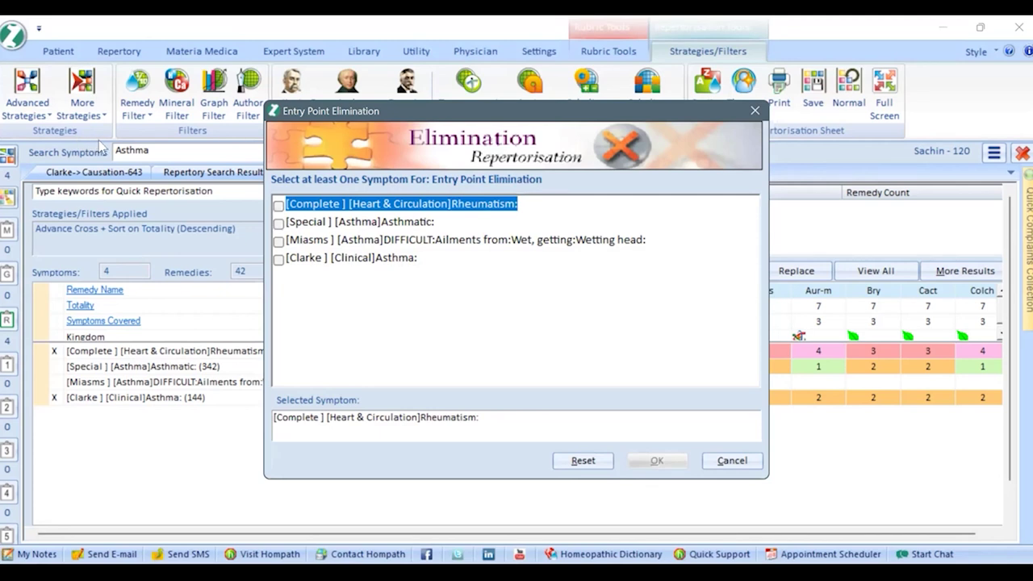
{"action": "left_click", "coordinate": [278, 241]}
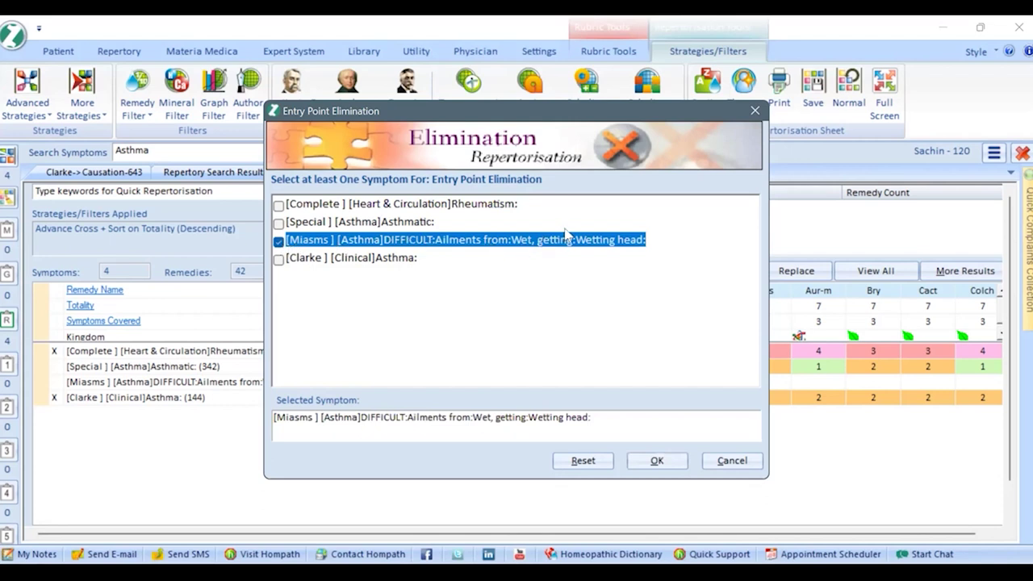
{"action": "left_click", "coordinate": [657, 466]}
{"action": "left_click", "coordinate": [656, 464]}
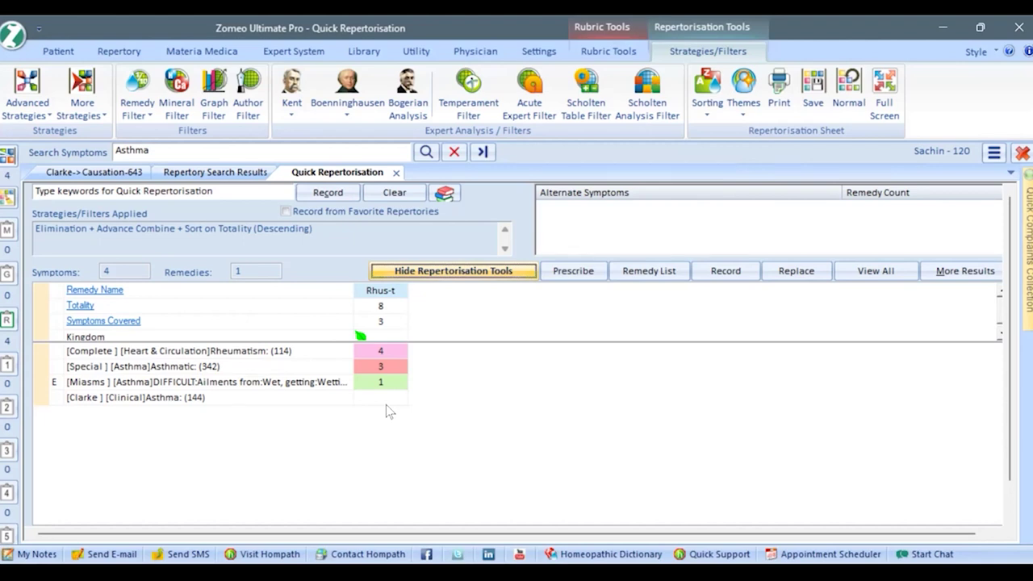
- Review the symptoms covered and not covered by the remedy Rhus-t, and close the overview
{"action": "right_click", "coordinate": [377, 300]}
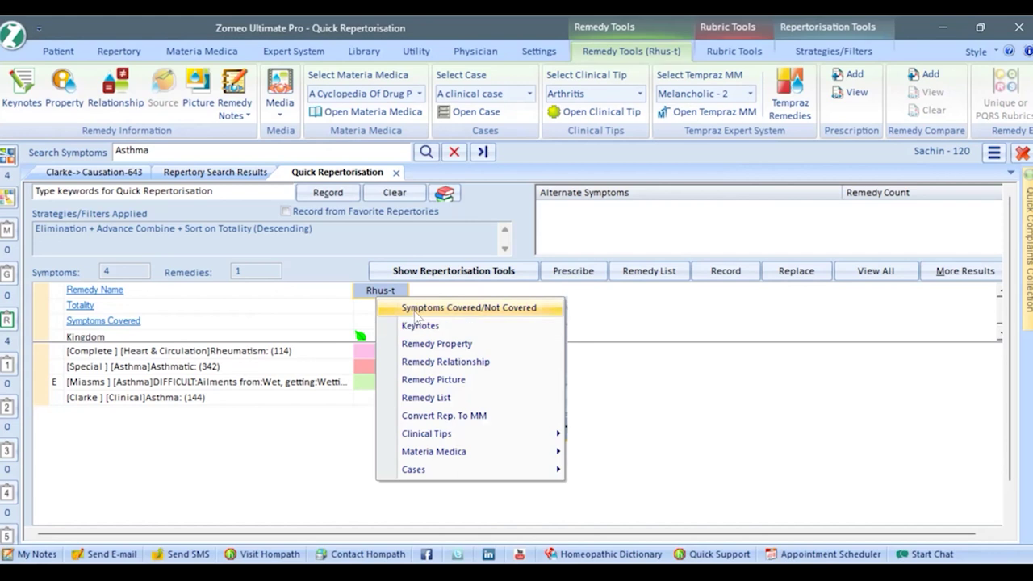
{"action": "left_click", "coordinate": [415, 313]}
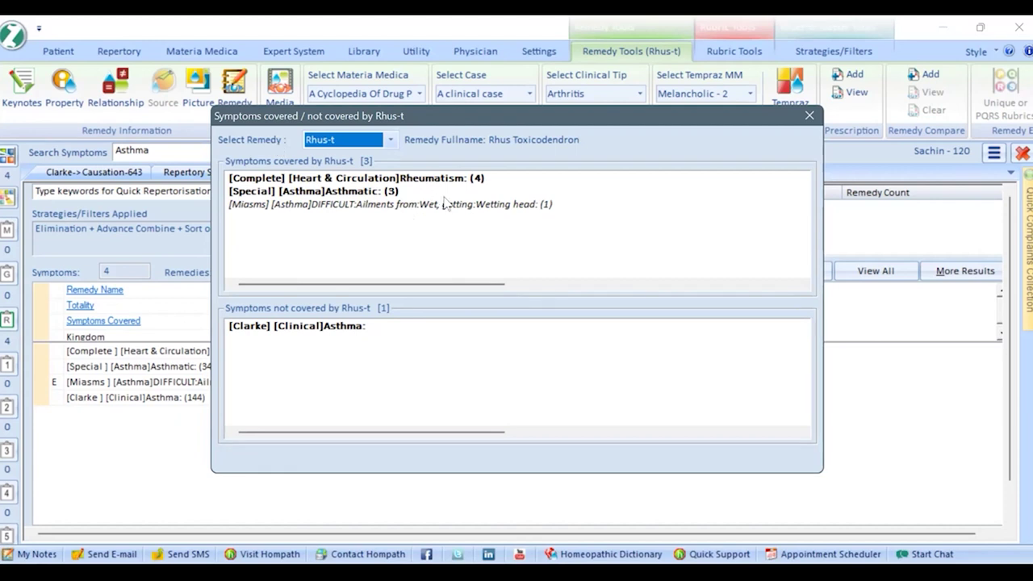
{"action": "left_click", "coordinate": [810, 115]}
- Open the keynotes of Rhus-t and read through its modalities and guiding indications
{"action": "right_click", "coordinate": [394, 300]}
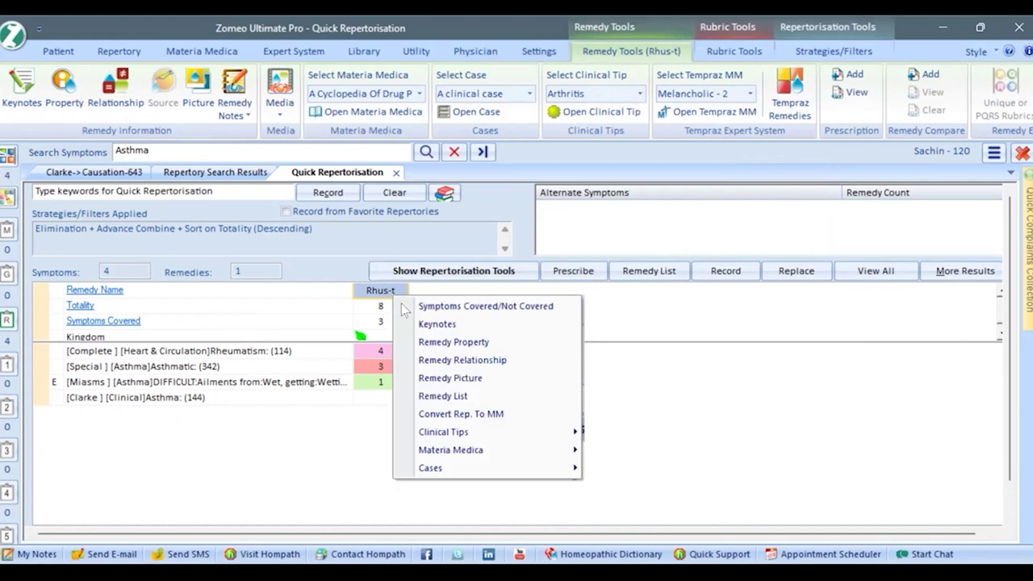
{"action": "left_click", "coordinate": [419, 325]}
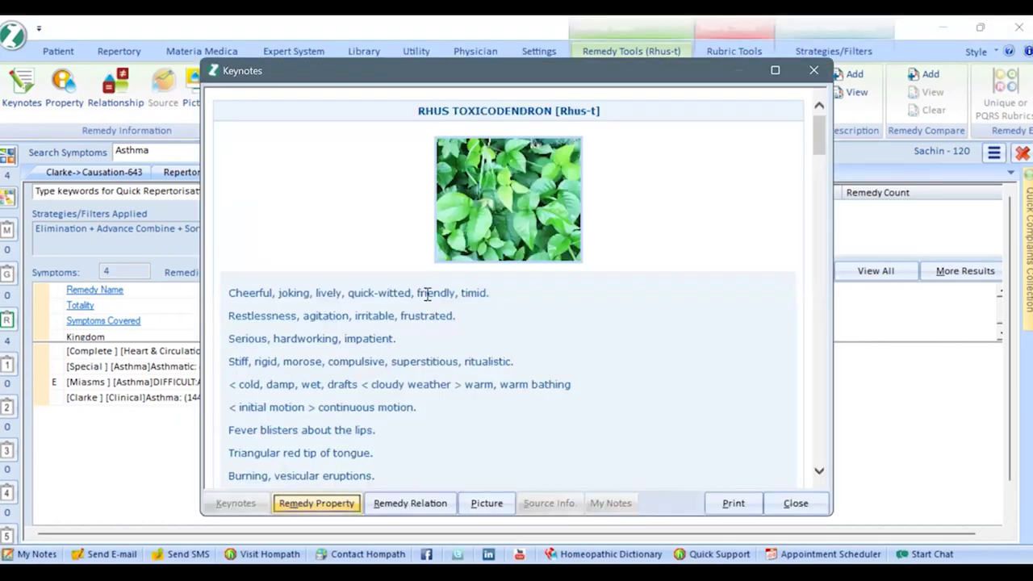
{"action": "scroll", "coordinate": [427, 295], "scroll_direction": "down", "scroll_amount": 15}
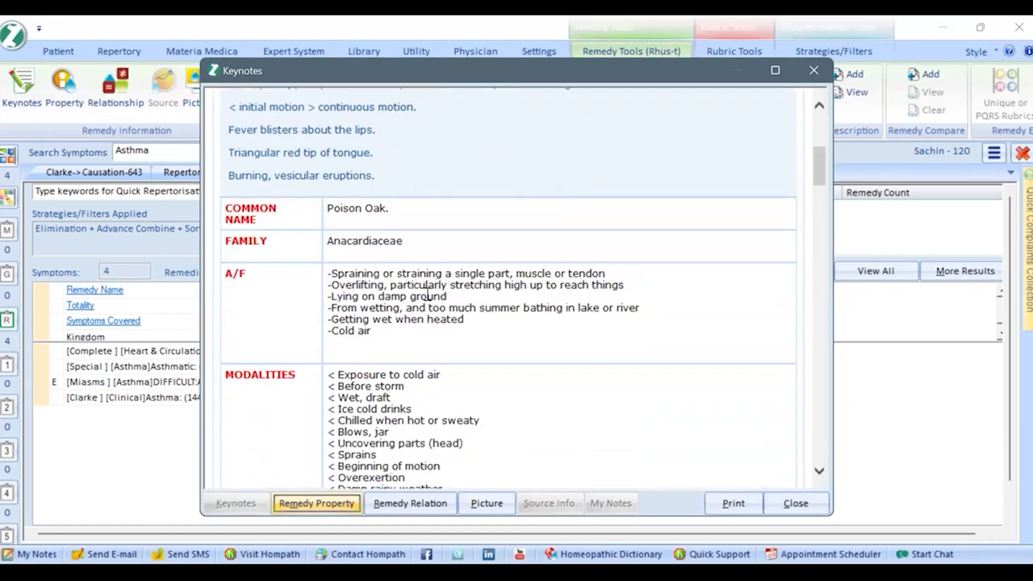
{"action": "scroll", "coordinate": [428, 295], "scroll_direction": "down", "scroll_amount": 8}
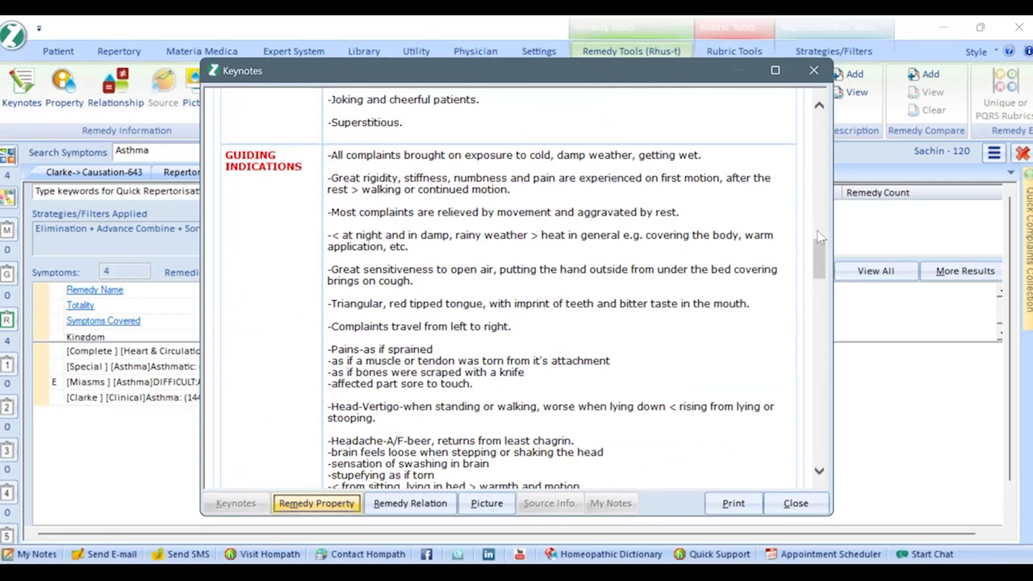
{"action": "left_click_drag", "start_coordinate": [816, 253], "coordinate": [853, 379]}
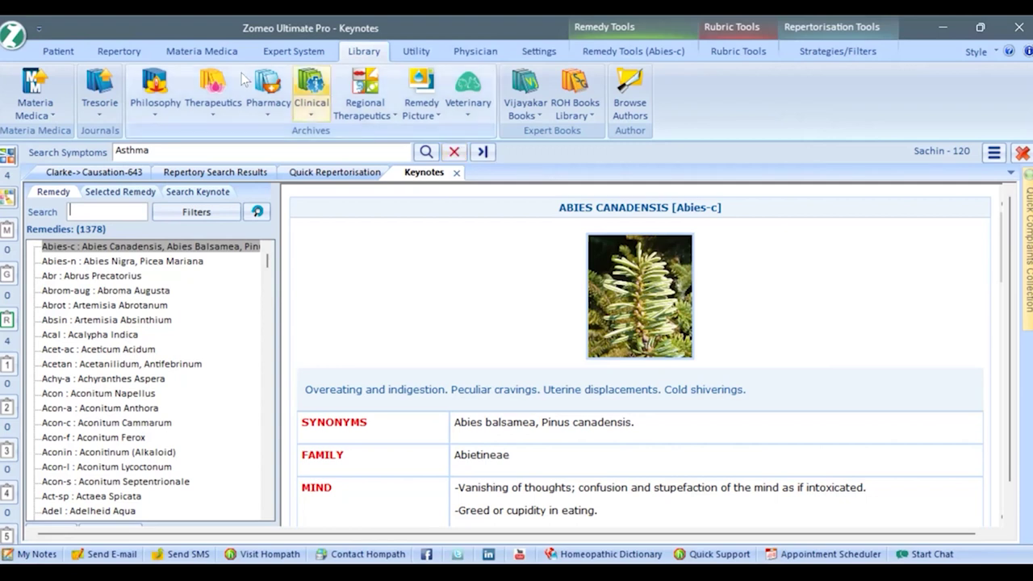
- Browse the library's authors, search for "John Henry" and select John Henry Clarke
{"action": "left_click", "coordinate": [185, 55]}
{"action": "left_click", "coordinate": [358, 56]}
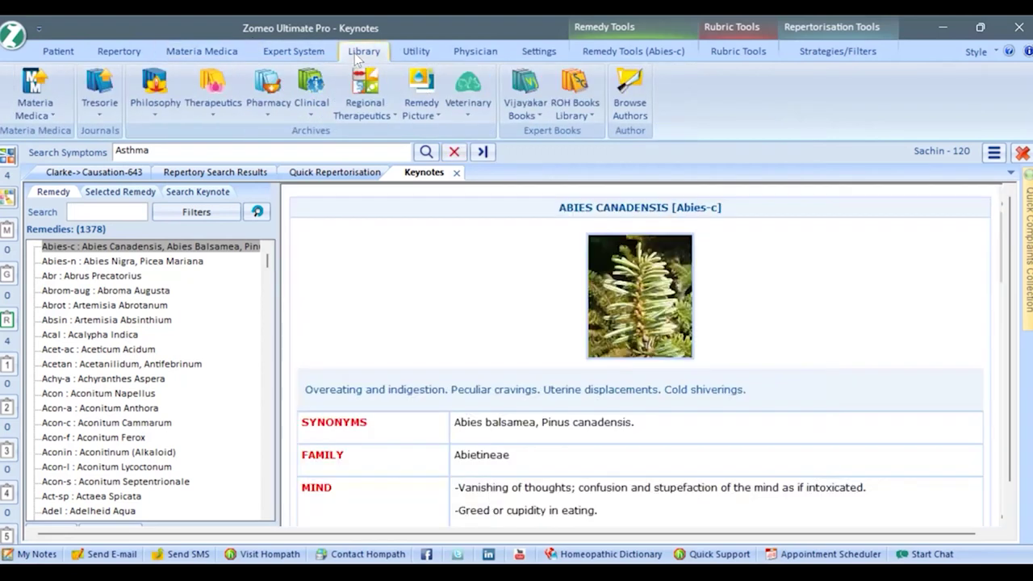
{"action": "left_click", "coordinate": [626, 117]}
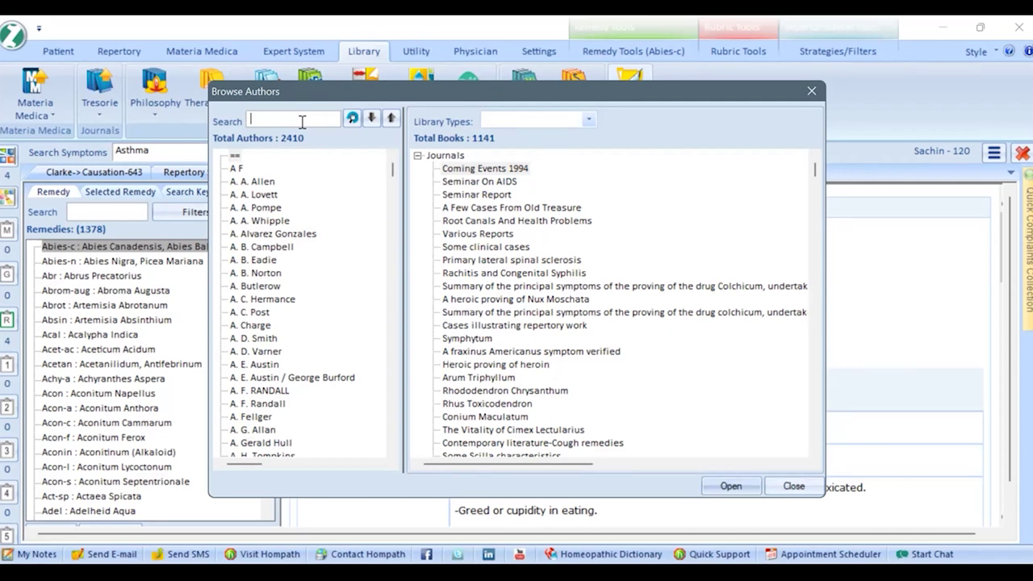
{"action": "type", "text": "John"}
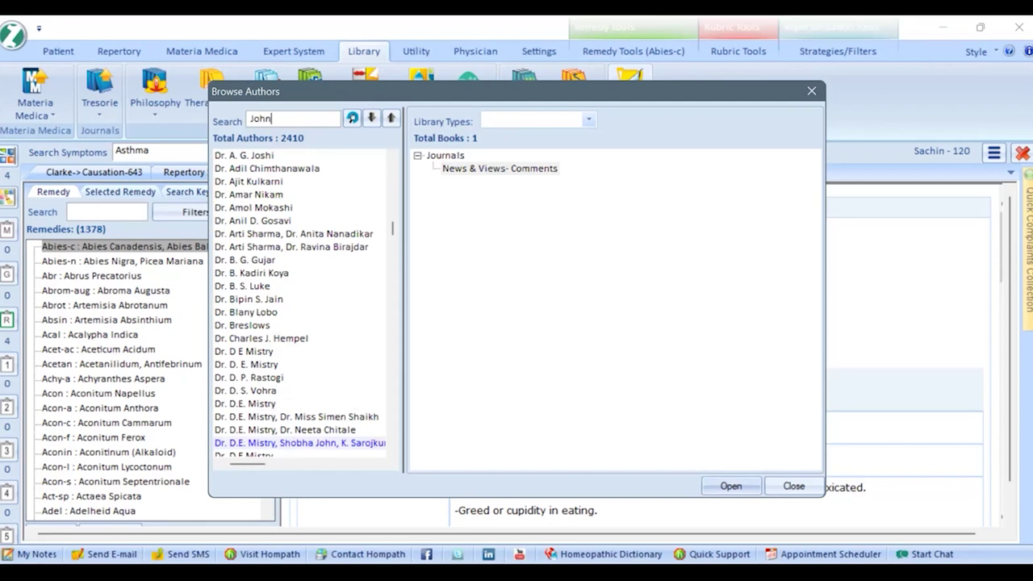
{"action": "type", "text": " Henry"}
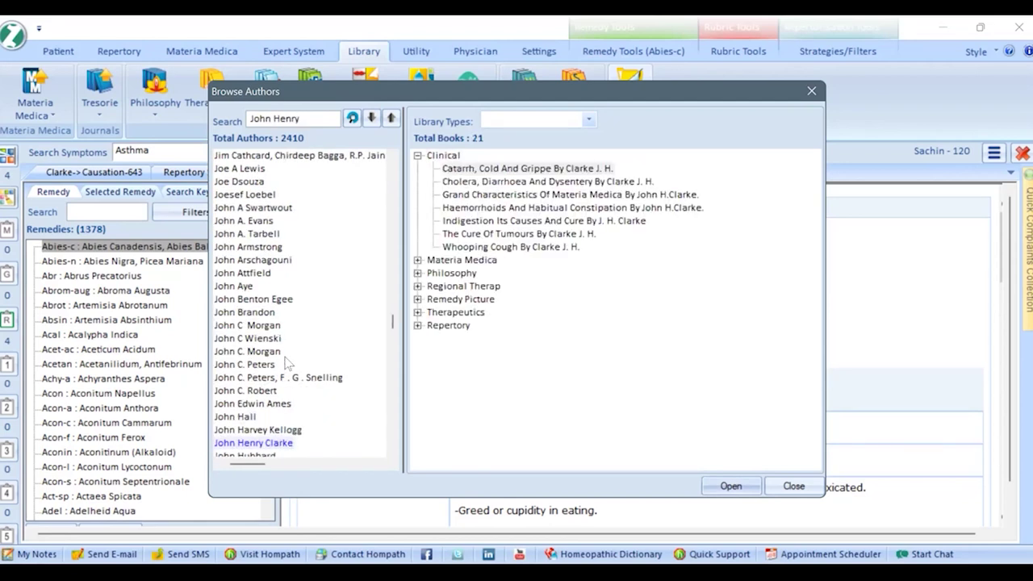
{"action": "scroll", "coordinate": [289, 367], "scroll_direction": "down", "scroll_amount": 1}
{"action": "left_click", "coordinate": [275, 404]}
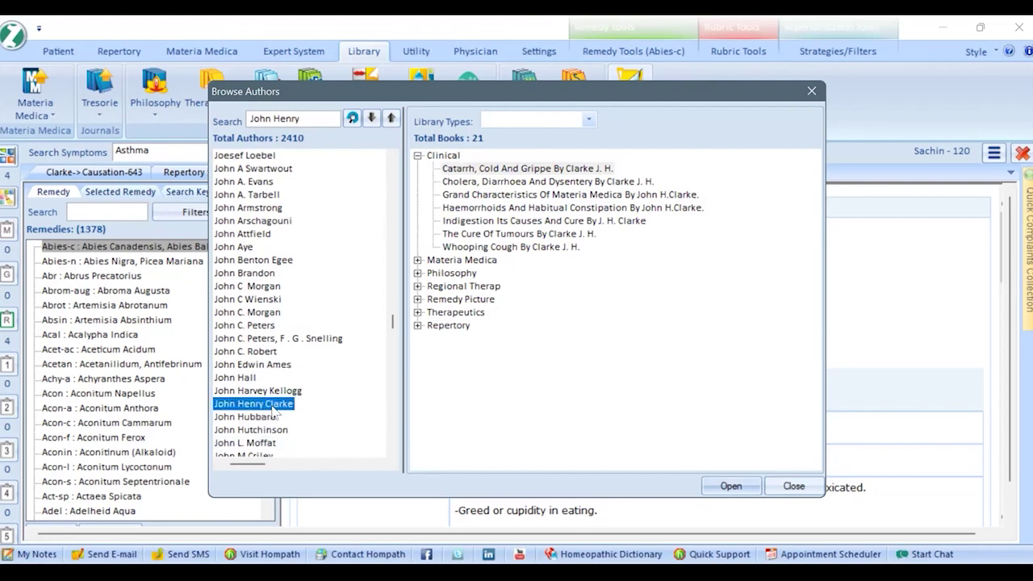
- Collapse Clarke's Clinical books and open his Dictionary Of Practical Materia Medica (All 3 Vol.) from the Materia Medica group
{"action": "left_click", "coordinate": [417, 156]}
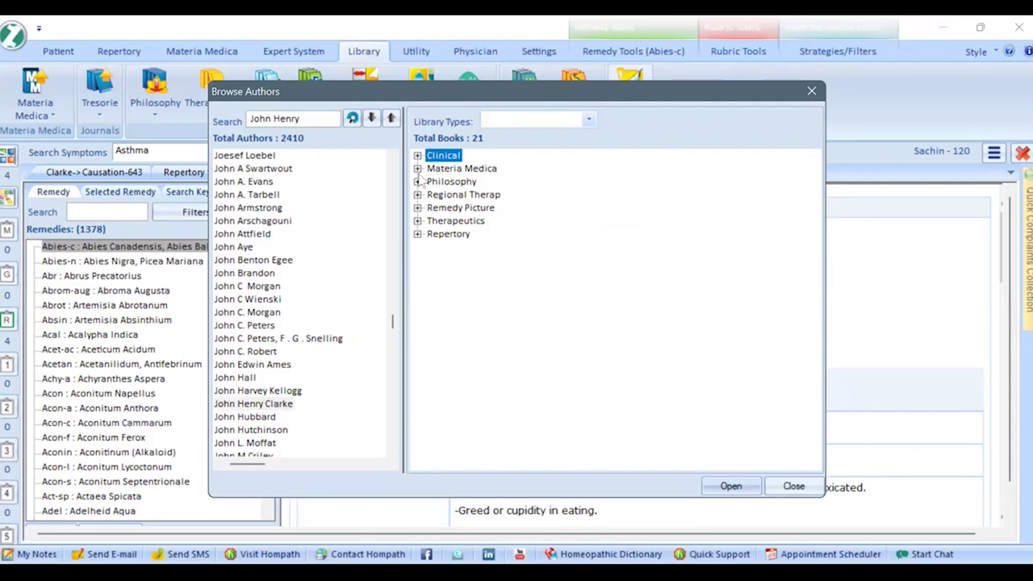
{"action": "left_click", "coordinate": [417, 169]}
{"action": "left_click", "coordinate": [457, 184]}
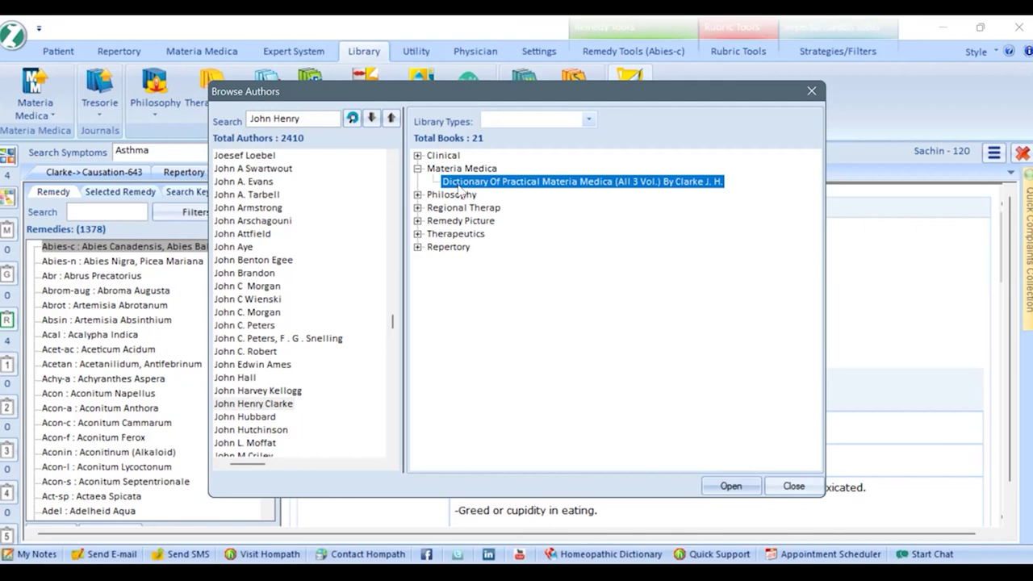
{"action": "double_click", "coordinate": [476, 184]}
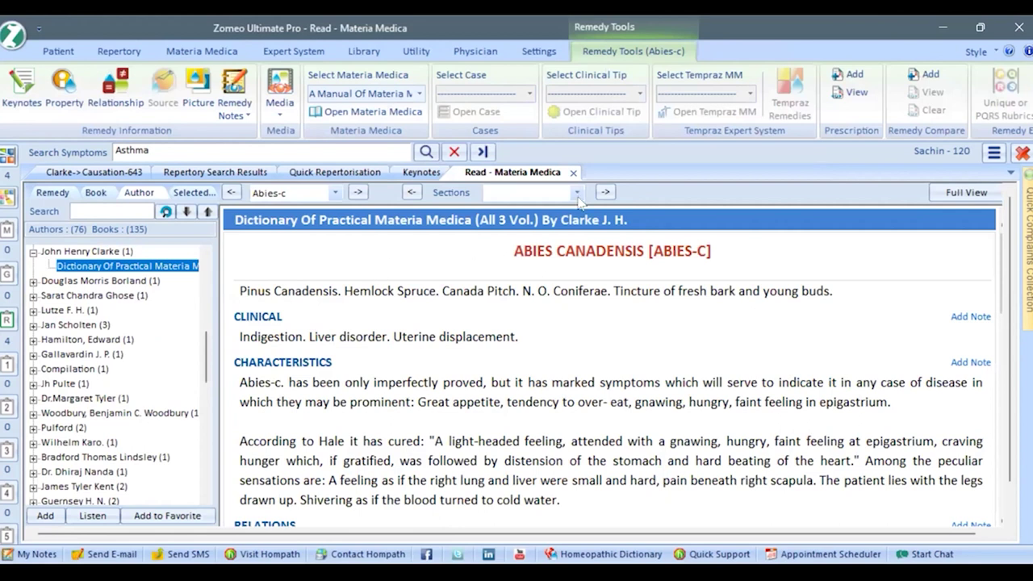
- Display the Rhus-t entry in Clarke's Dictionary Of Practical Materia Medica
{"action": "left_click", "coordinate": [334, 193]}
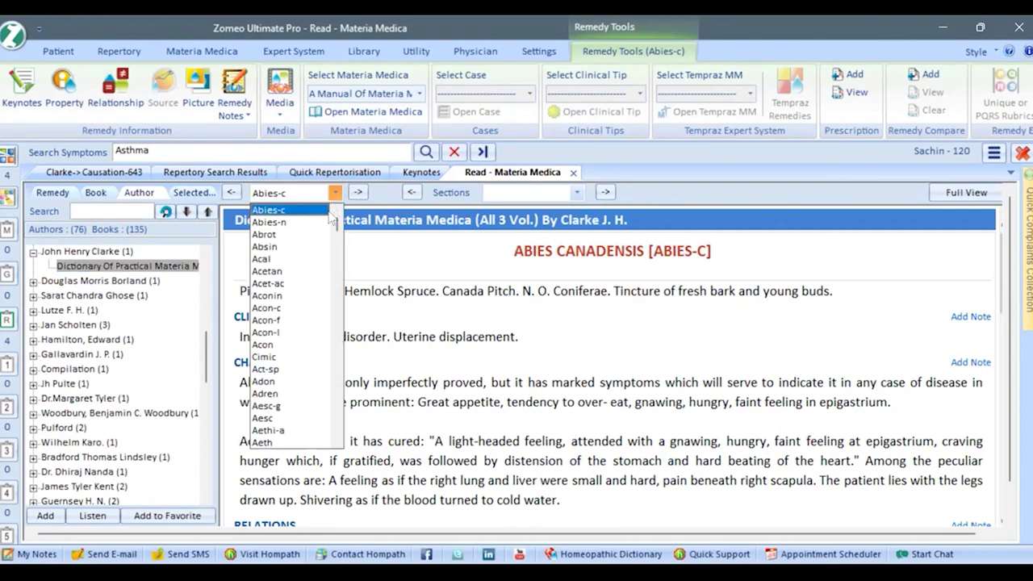
{"action": "scroll", "coordinate": [309, 269], "scroll_direction": "down", "scroll_amount": 5}
{"action": "scroll", "coordinate": [309, 268], "scroll_direction": "down", "scroll_amount": 8}
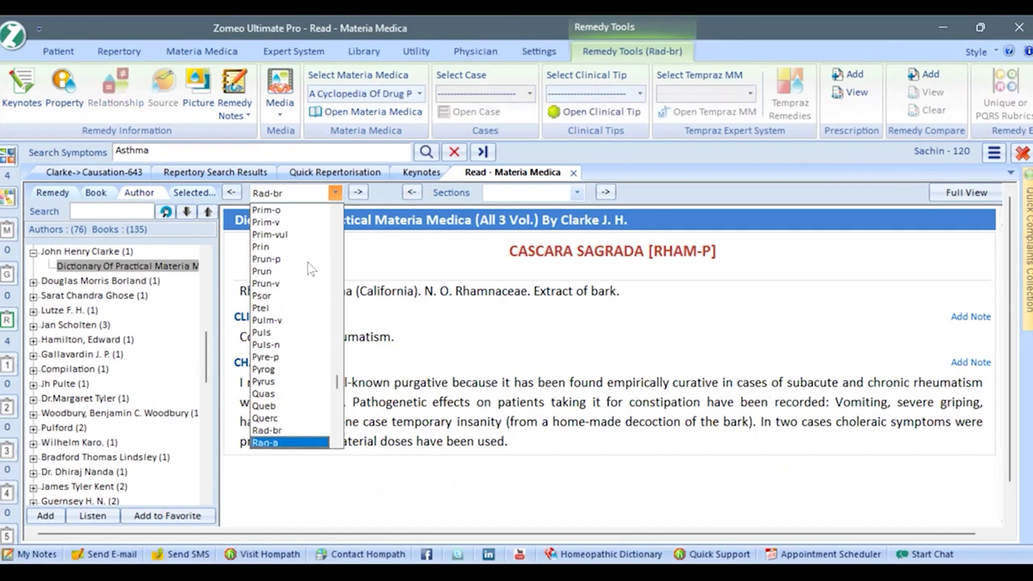
{"action": "scroll", "coordinate": [309, 269], "scroll_direction": "down", "scroll_amount": 7}
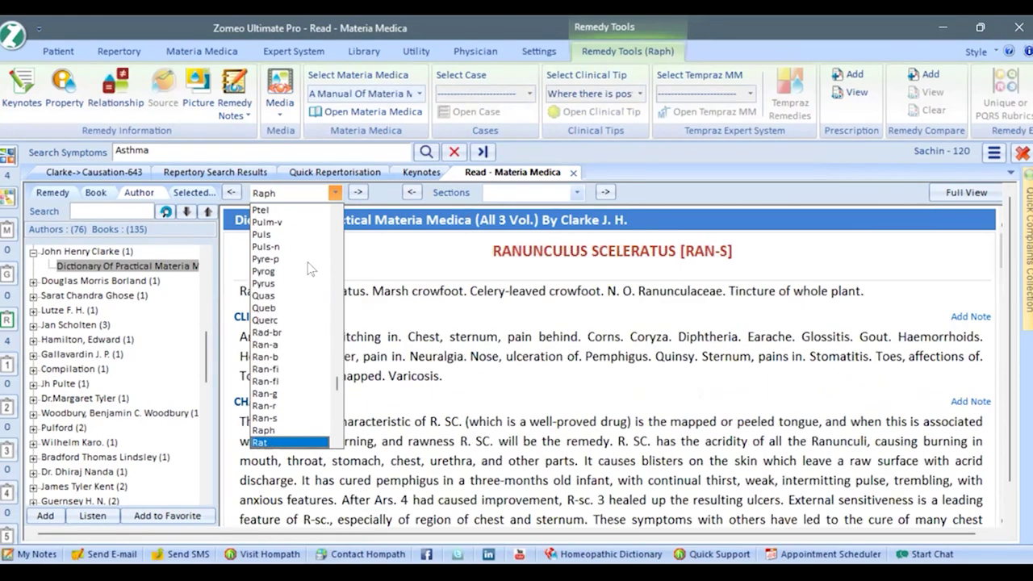
{"action": "scroll", "coordinate": [309, 269], "scroll_direction": "down", "scroll_amount": 4}
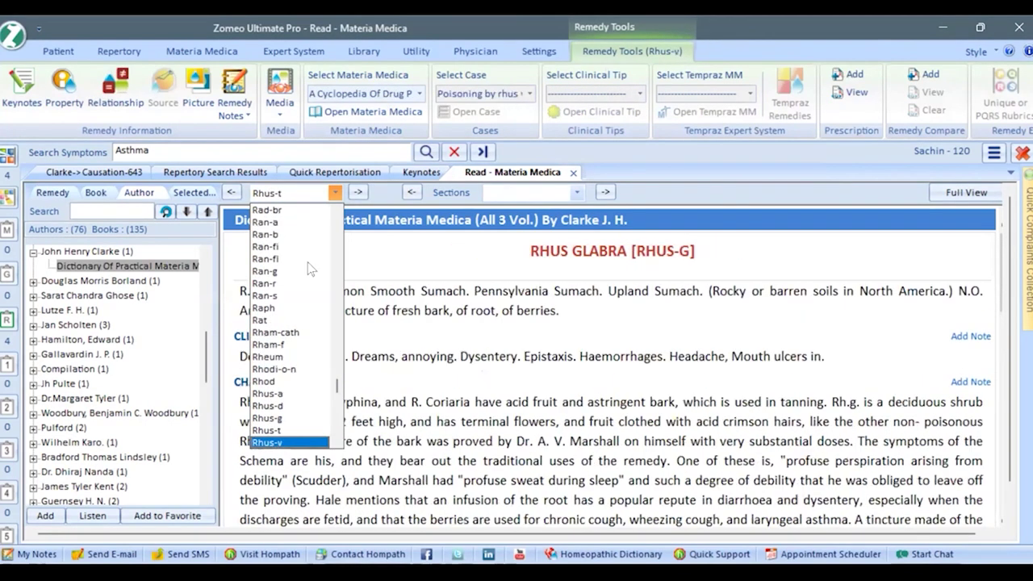
{"action": "left_click", "coordinate": [290, 429]}
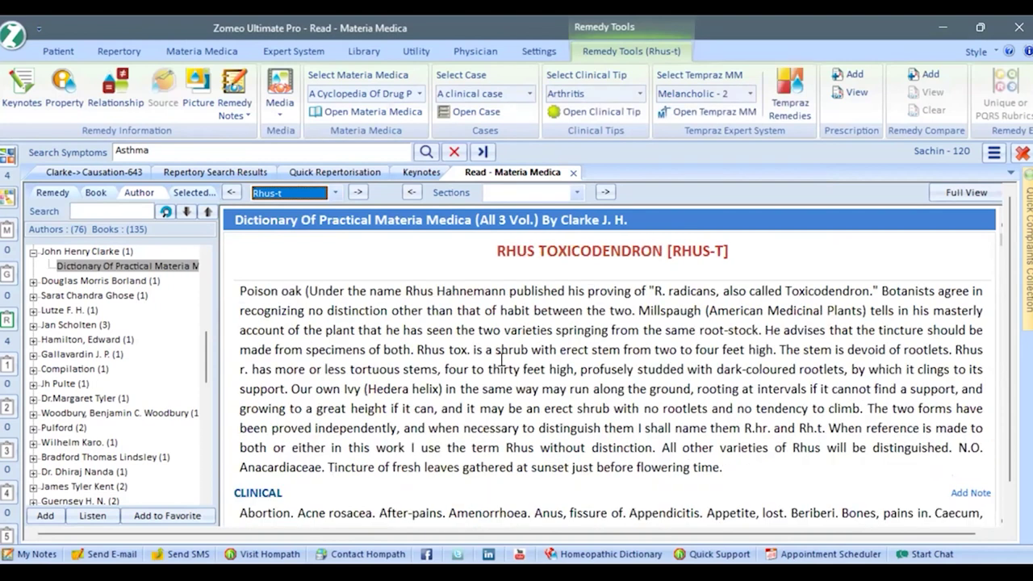
- Open the Rhus-t entry in full view, scan its opening sections, and enlarge and reduce the text size
{"action": "left_click", "coordinate": [983, 194]}
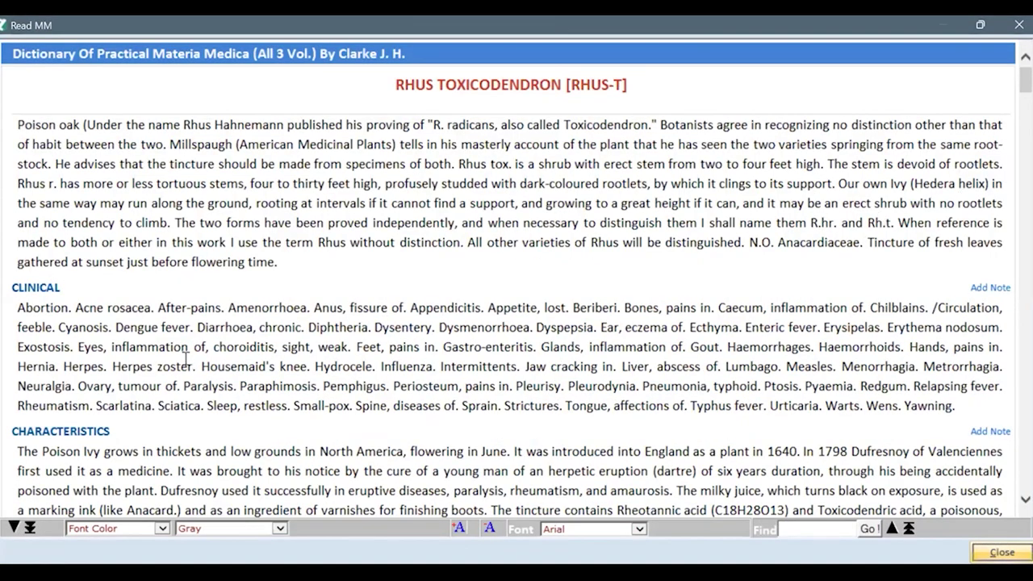
{"action": "mouse_move", "coordinate": [15, 529]}
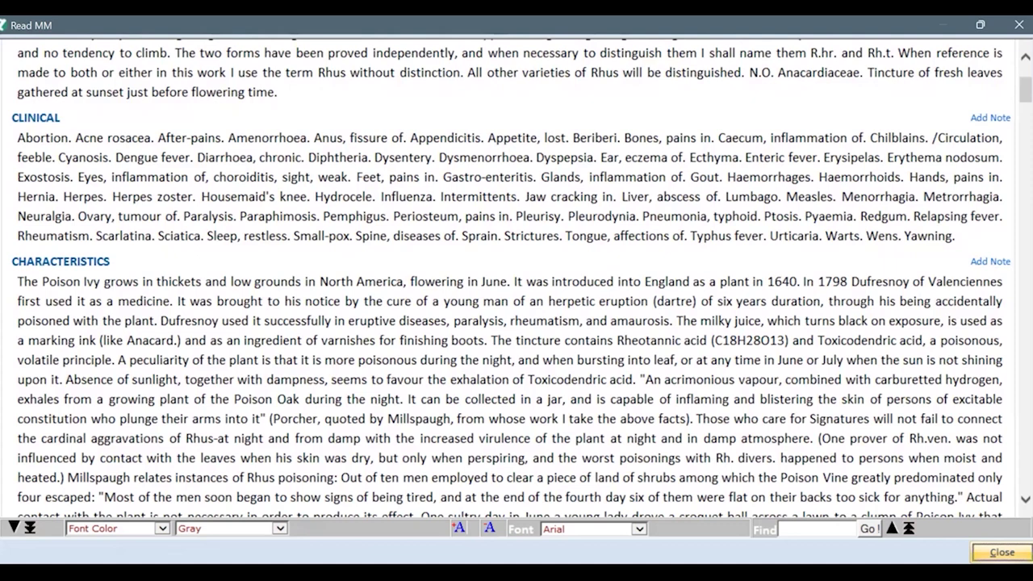
{"action": "left_click", "coordinate": [458, 529]}
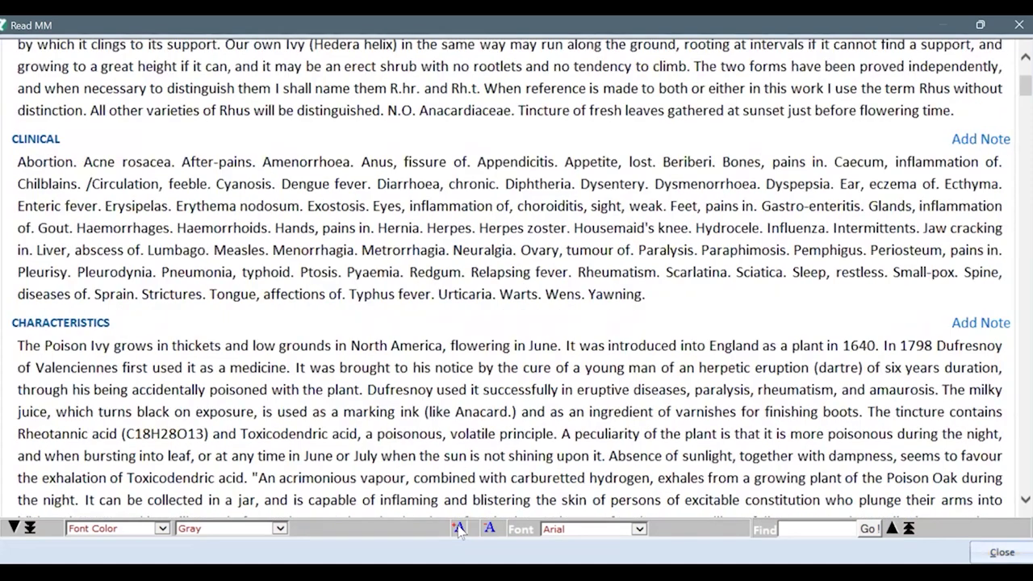
{"action": "left_click", "coordinate": [458, 529]}
{"action": "left_click", "coordinate": [489, 530]}
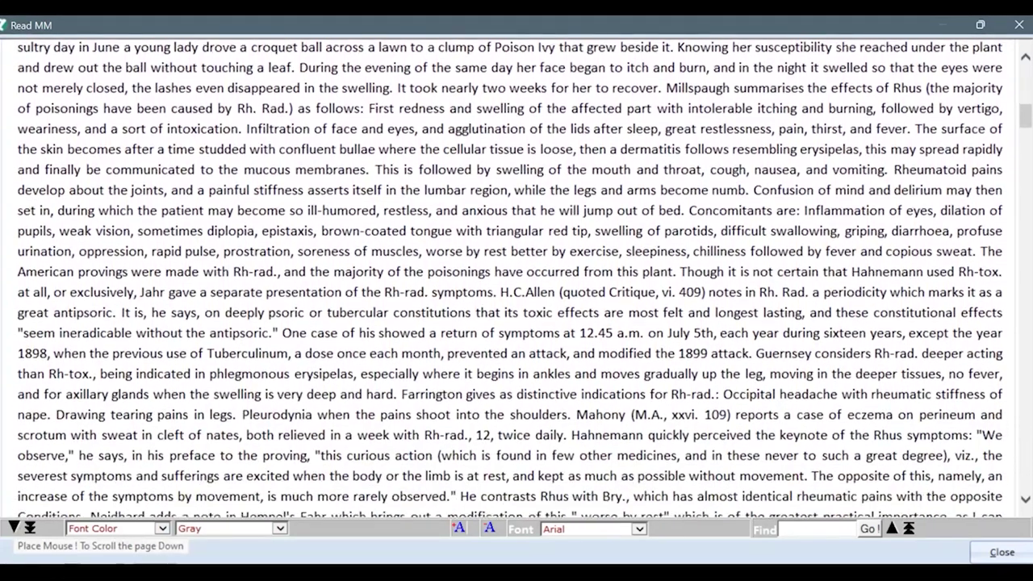
- Find "getting wet" in the Rhus-t text and read the passage around the first match
{"action": "left_click", "coordinate": [792, 530]}
{"action": "type", "text": "getting"}
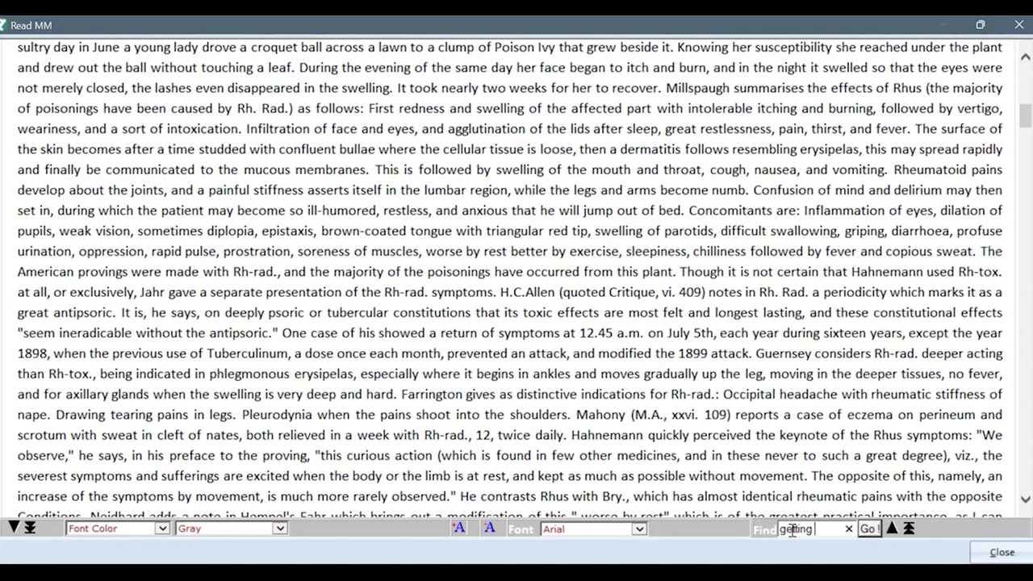
{"action": "type", "text": " wet"}
{"action": "key", "text": "Return"}
{"action": "scroll", "coordinate": [904, 384], "scroll_direction": "down", "scroll_amount": 2}
{"action": "scroll", "coordinate": [904, 384], "scroll_direction": "down", "scroll_amount": 1}
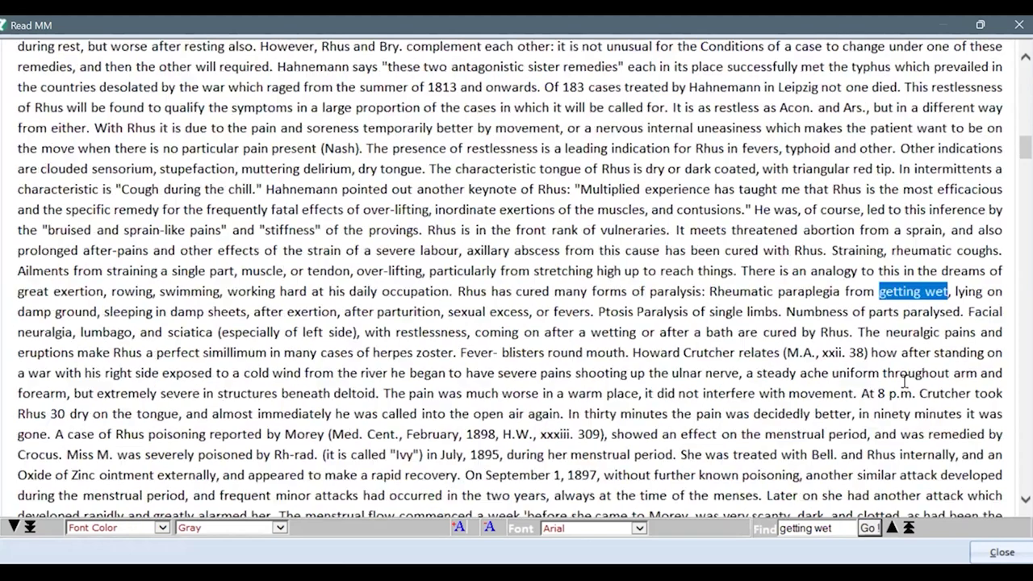
{"action": "scroll", "coordinate": [905, 384], "scroll_direction": "down", "scroll_amount": 1}
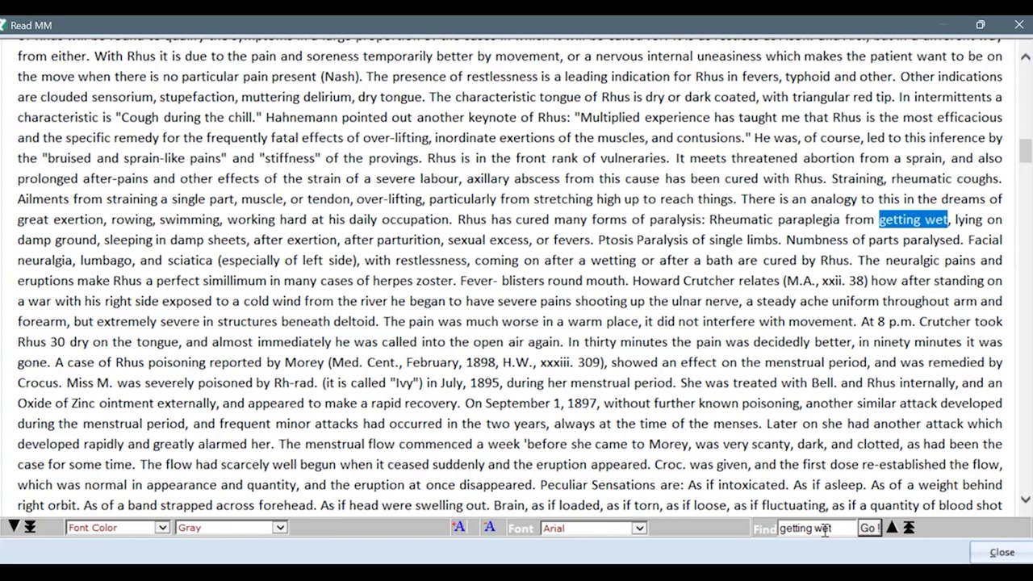
- Go through the further occurrences of "getting wet" up to the Causation section, and close the full view
{"action": "left_click", "coordinate": [868, 528]}
{"action": "scroll", "coordinate": [864, 476], "scroll_direction": "down", "scroll_amount": 3}
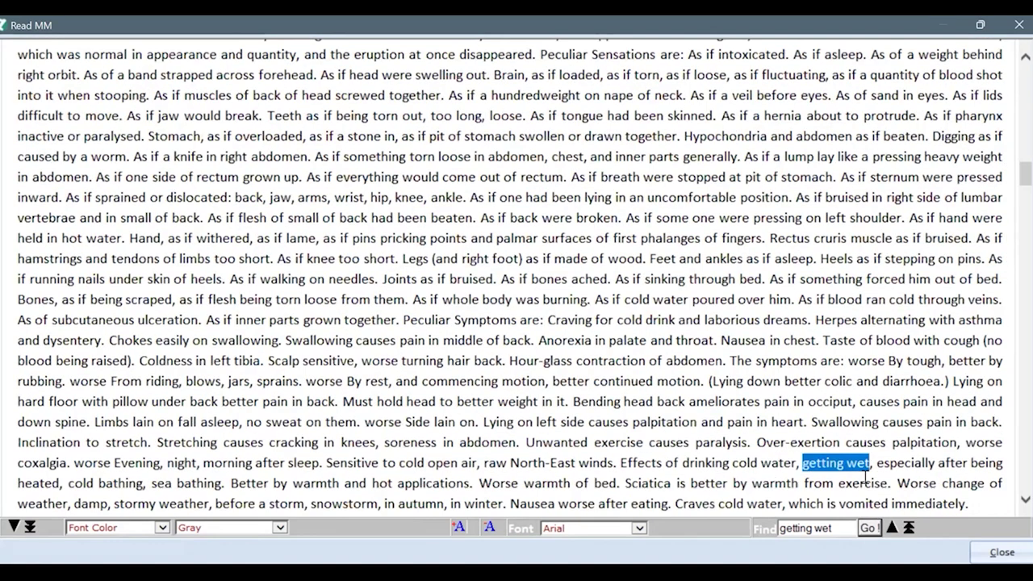
{"action": "scroll", "coordinate": [864, 476], "scroll_direction": "down", "scroll_amount": 5}
{"action": "left_click", "coordinate": [868, 528]}
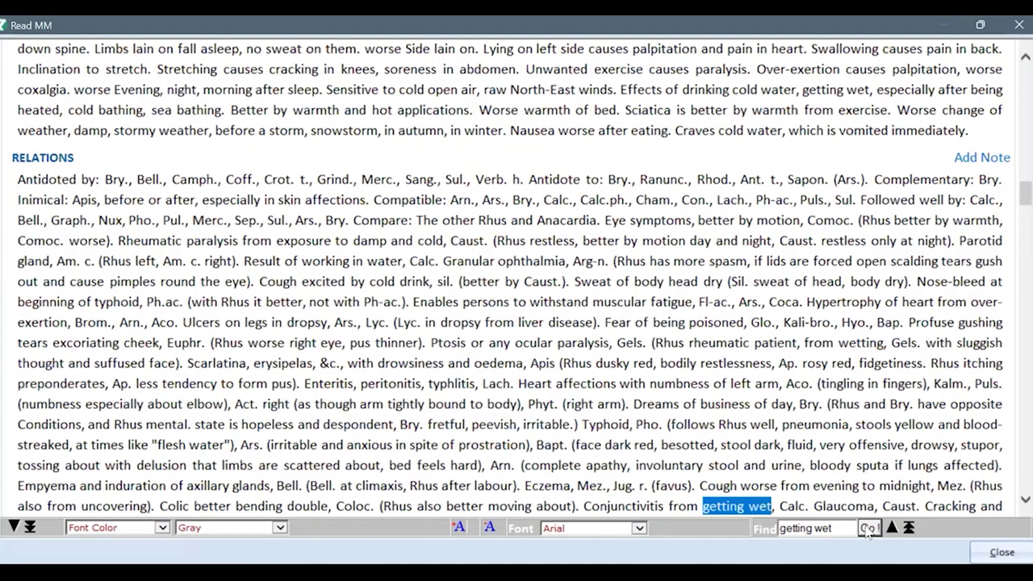
{"action": "scroll", "coordinate": [869, 476], "scroll_direction": "down", "scroll_amount": 6}
{"action": "left_click", "coordinate": [868, 529]}
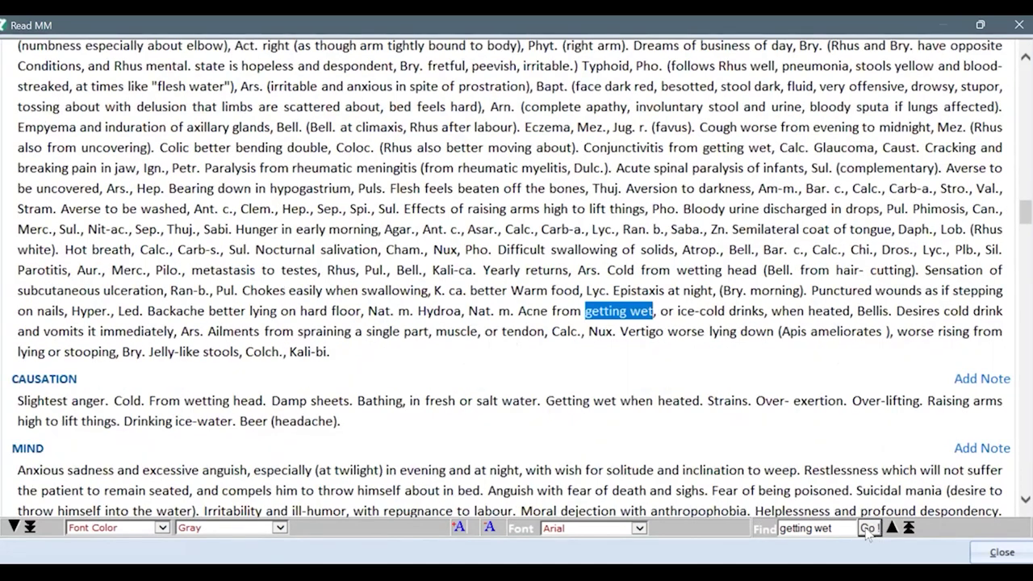
{"action": "left_click", "coordinate": [868, 528]}
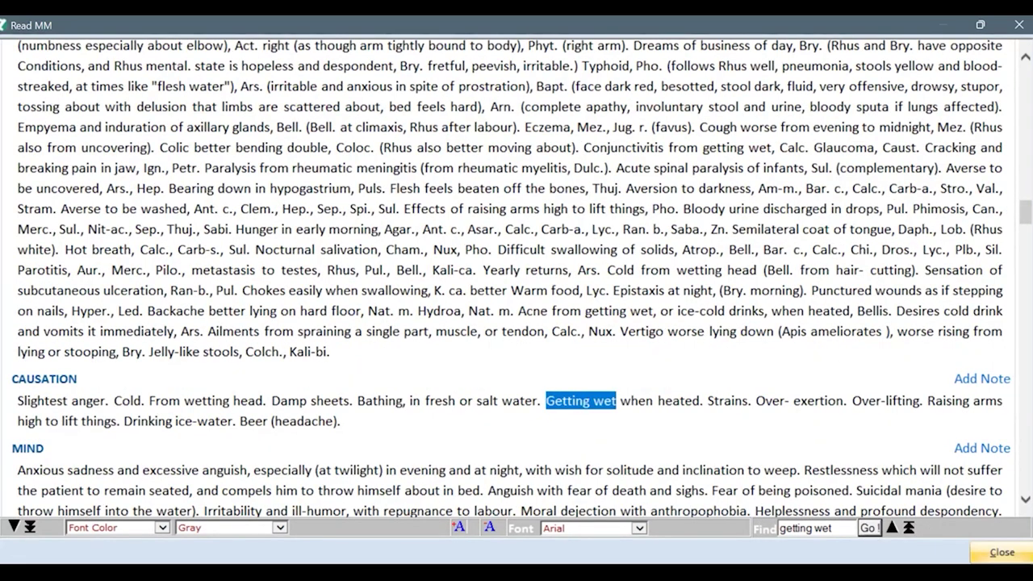
{"action": "left_click", "coordinate": [1001, 551]}
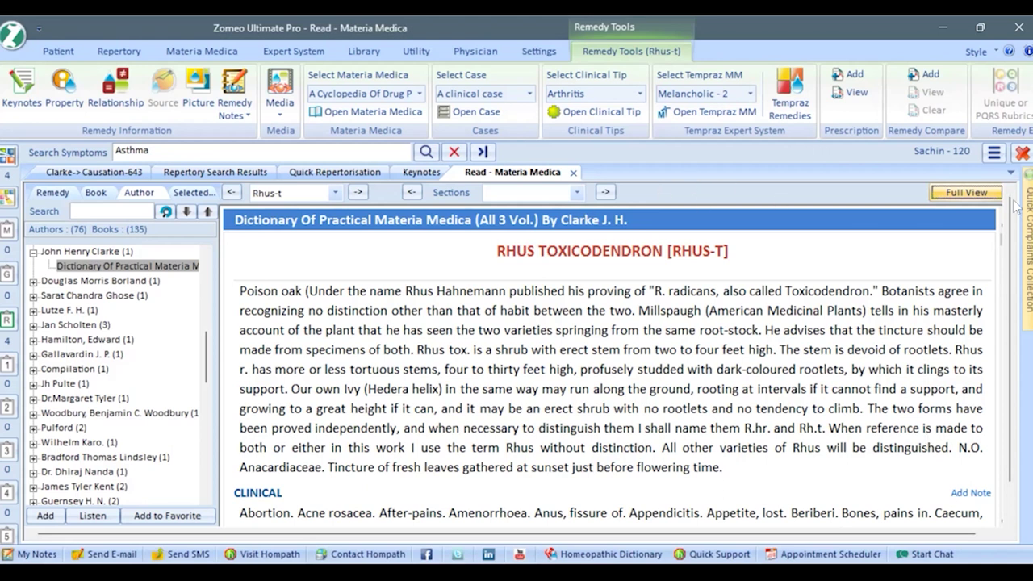
- Return to Clarke's Causation repertory, look up "wet" and view the remedies for Wet getting under Head and Heated, when
{"action": "mouse_move", "coordinate": [1019, 203]}
{"action": "left_click", "coordinate": [1021, 154]}
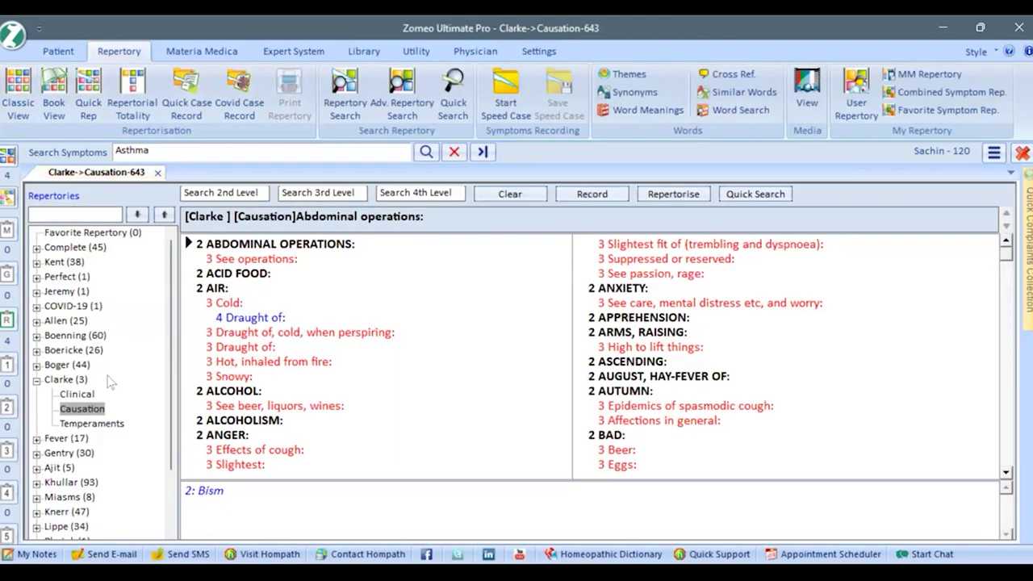
{"action": "scroll", "coordinate": [83, 414], "scroll_direction": "down", "scroll_amount": 1}
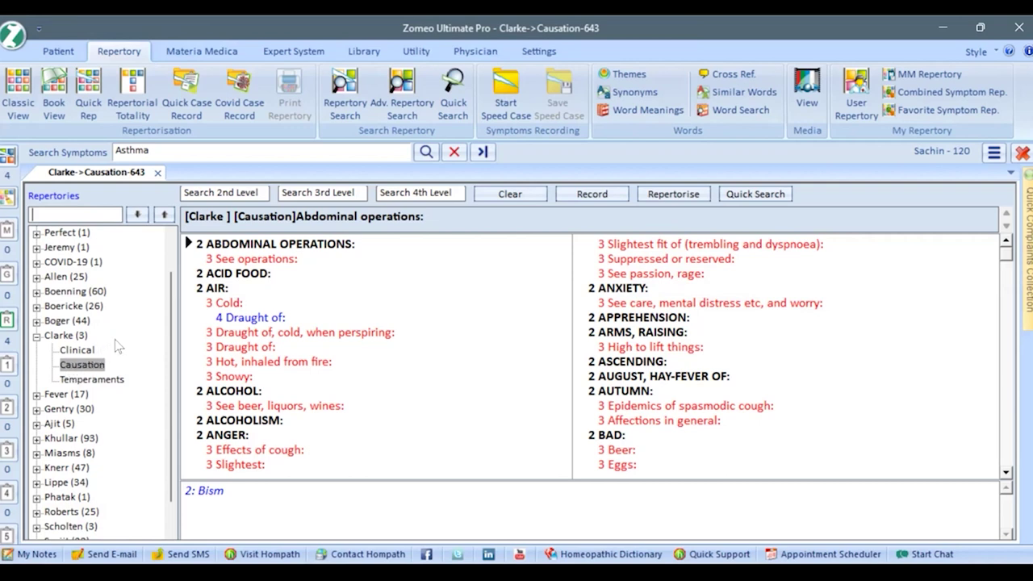
{"action": "left_click", "coordinate": [242, 188]}
{"action": "type", "text": "wet"}
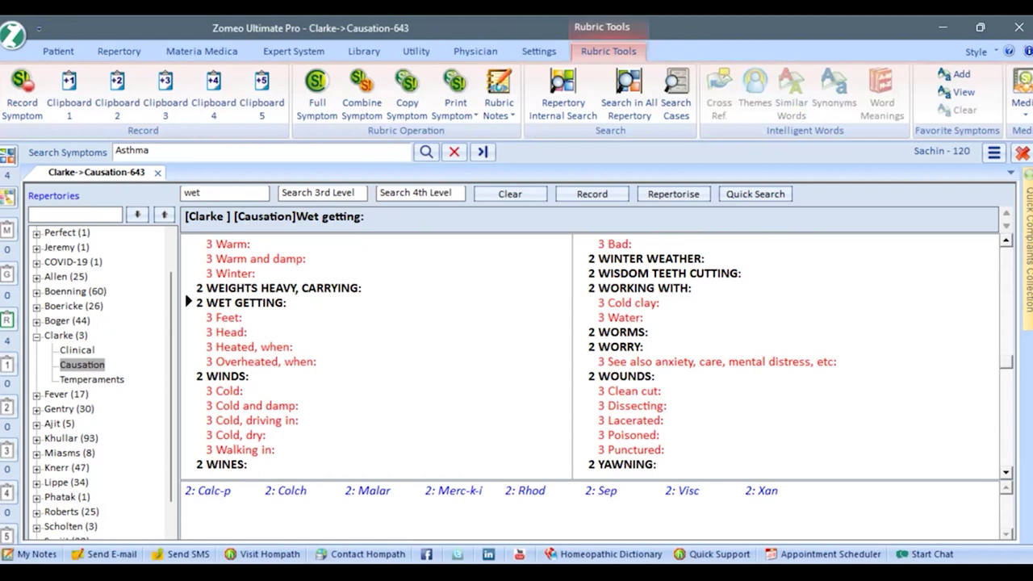
{"action": "left_click", "coordinate": [232, 335]}
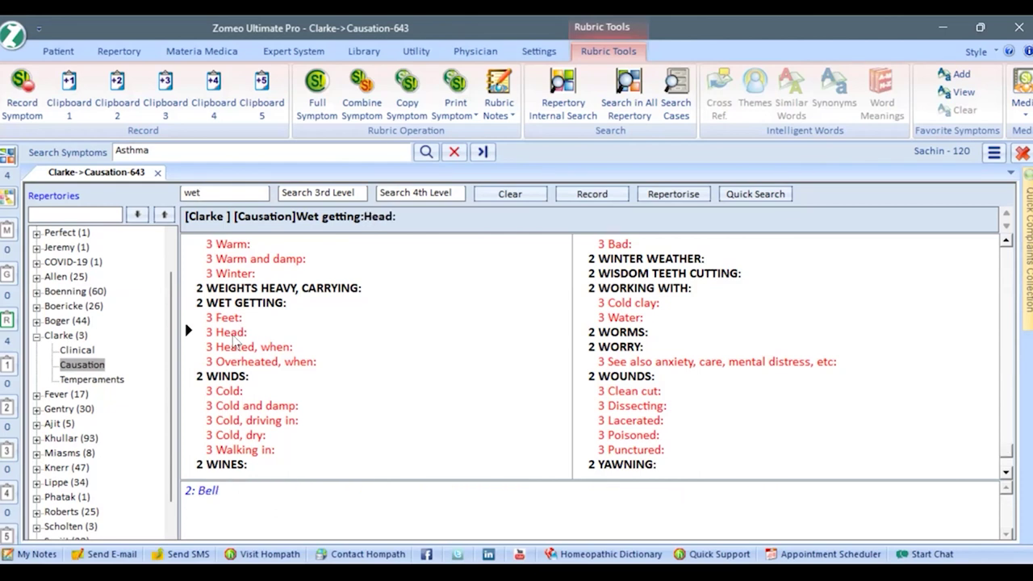
{"action": "left_click", "coordinate": [244, 350]}
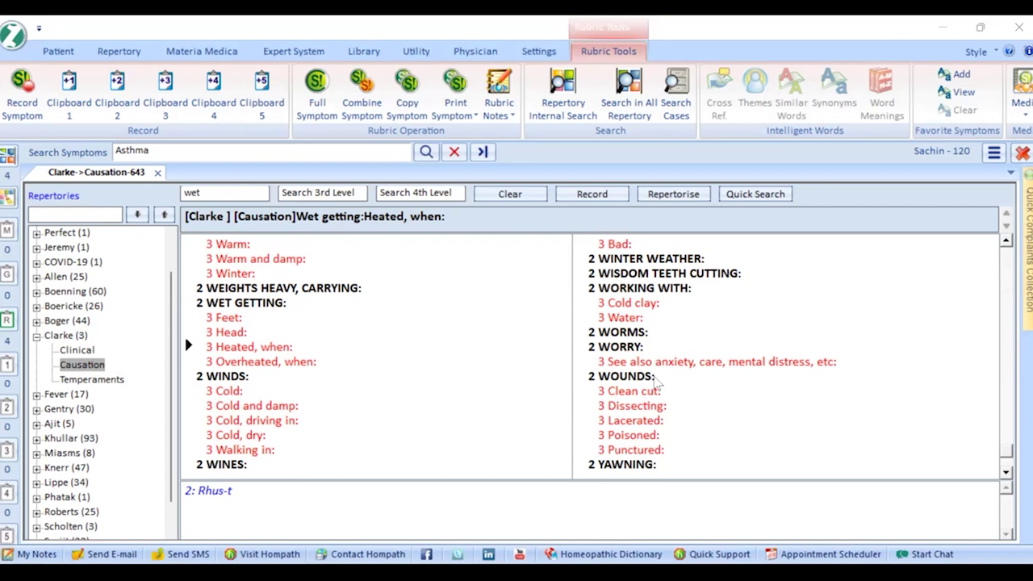
- Return to the quick repertorisation sheet, view the remedy picture of Rhus-t and close it
{"action": "left_click", "coordinate": [8, 153]}
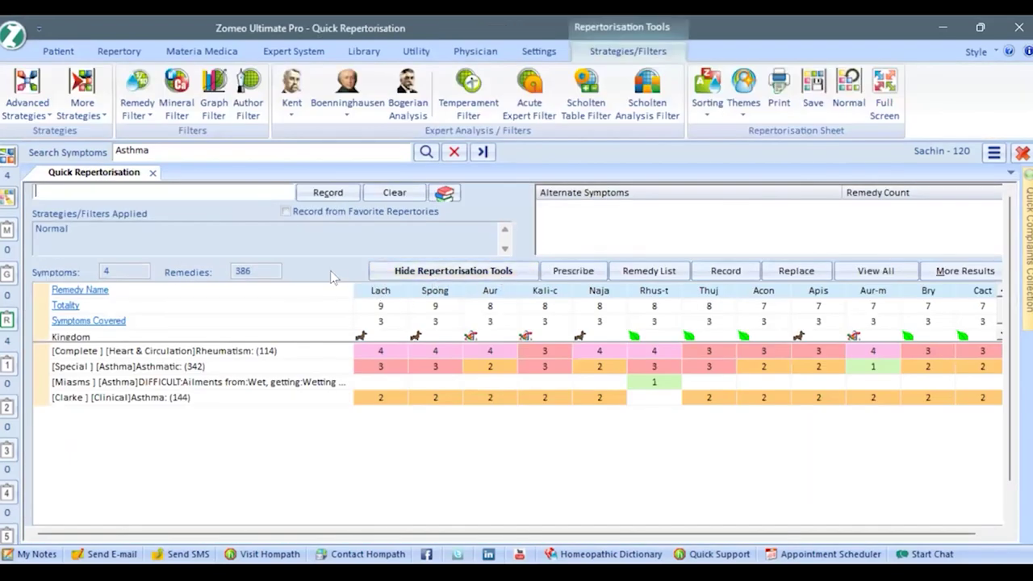
{"action": "right_click", "coordinate": [655, 292]}
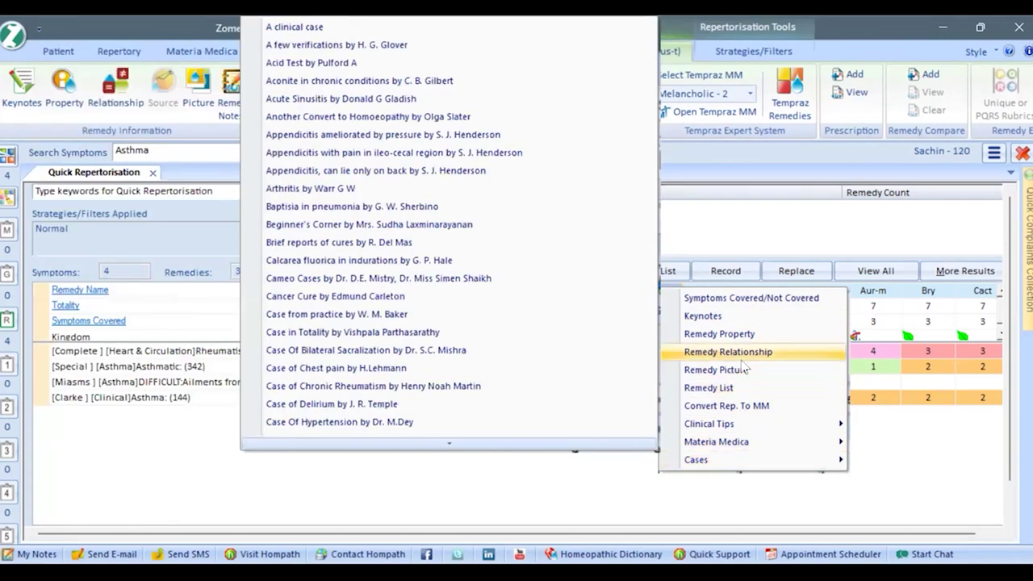
{"action": "left_click", "coordinate": [743, 370]}
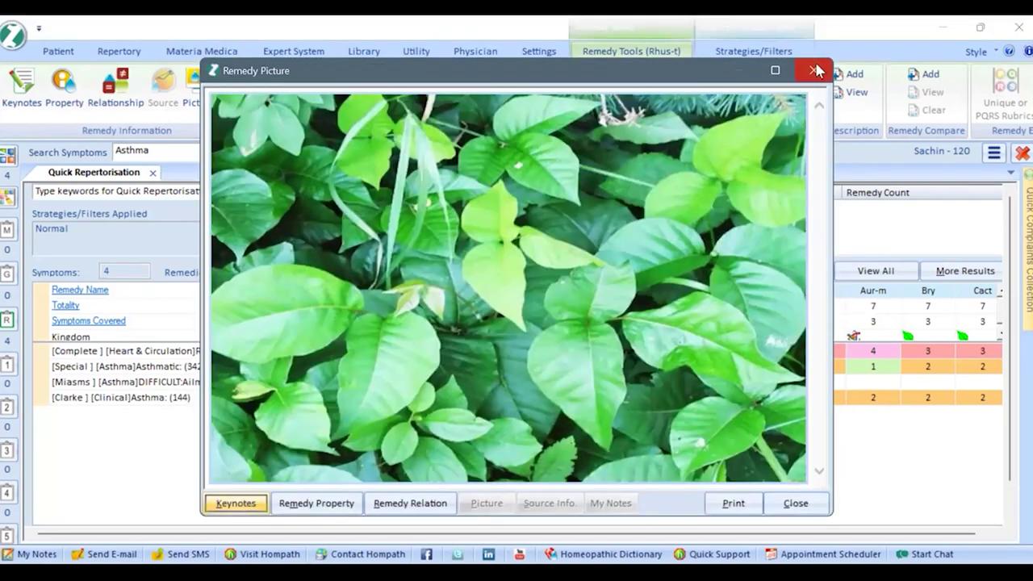
{"action": "left_click", "coordinate": [816, 71]}
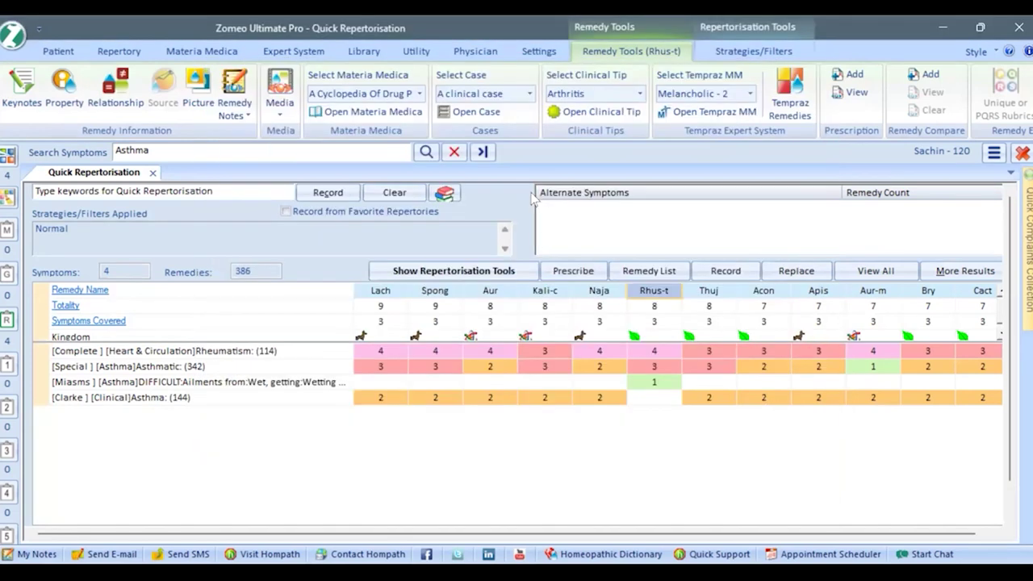
- Start a quick prescription for Rhus-t with the complaint Asthma, and close it without saving
{"action": "left_click", "coordinate": [574, 271]}
{"action": "left_click", "coordinate": [569, 234]}
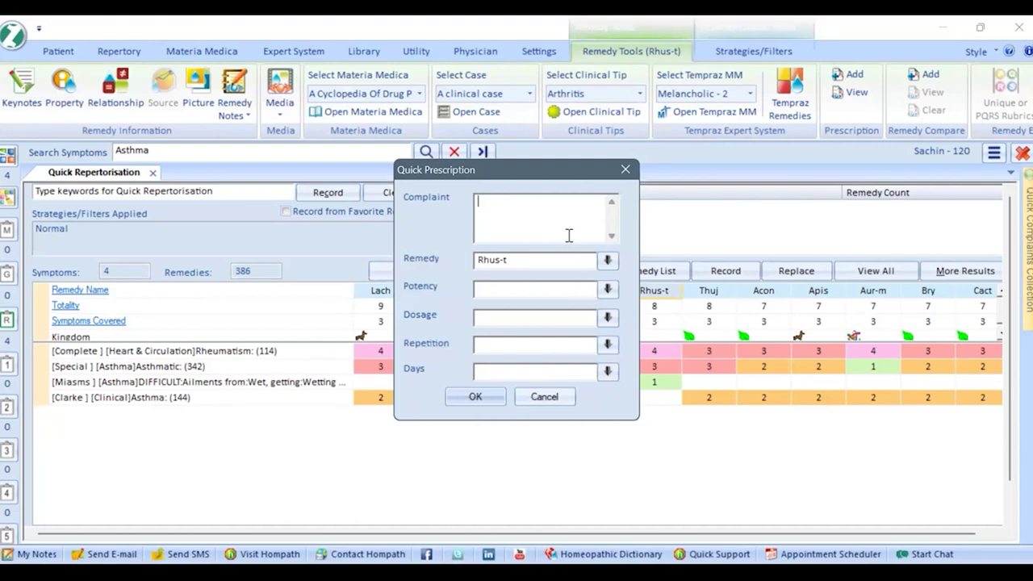
{"action": "type", "text": "Asthma"}
{"action": "left_click", "coordinate": [626, 171]}
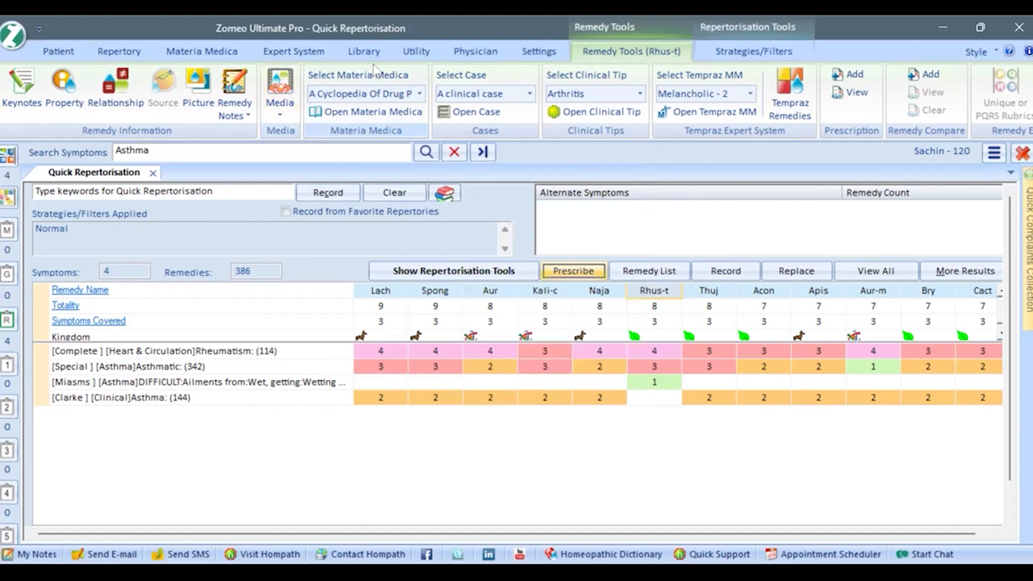
- In the Potency Selector, set age to Adolescent, mental state to Intelligent and vitality to High, and continue to the disease information
{"action": "left_click", "coordinate": [411, 52]}
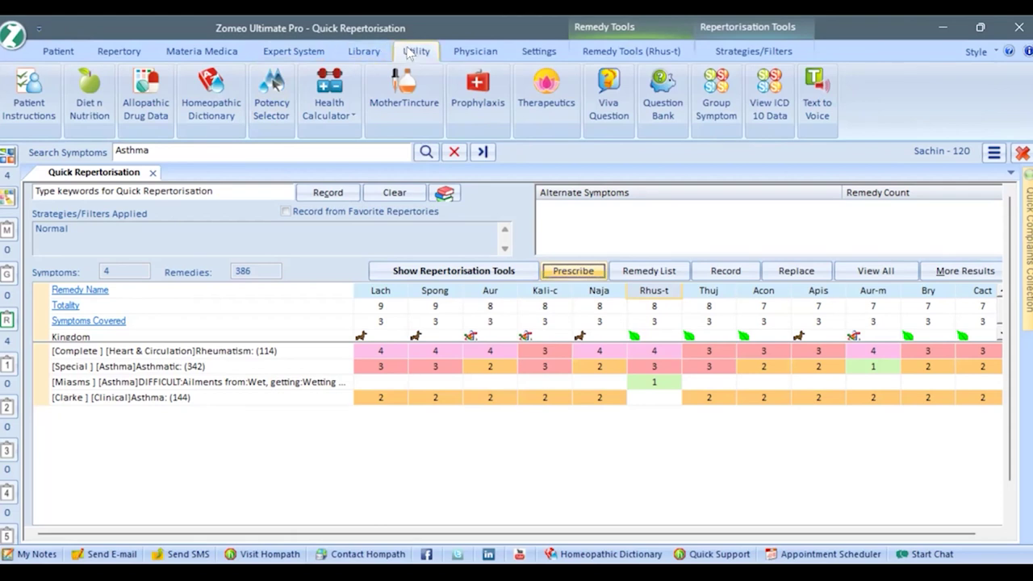
{"action": "left_click", "coordinate": [285, 117]}
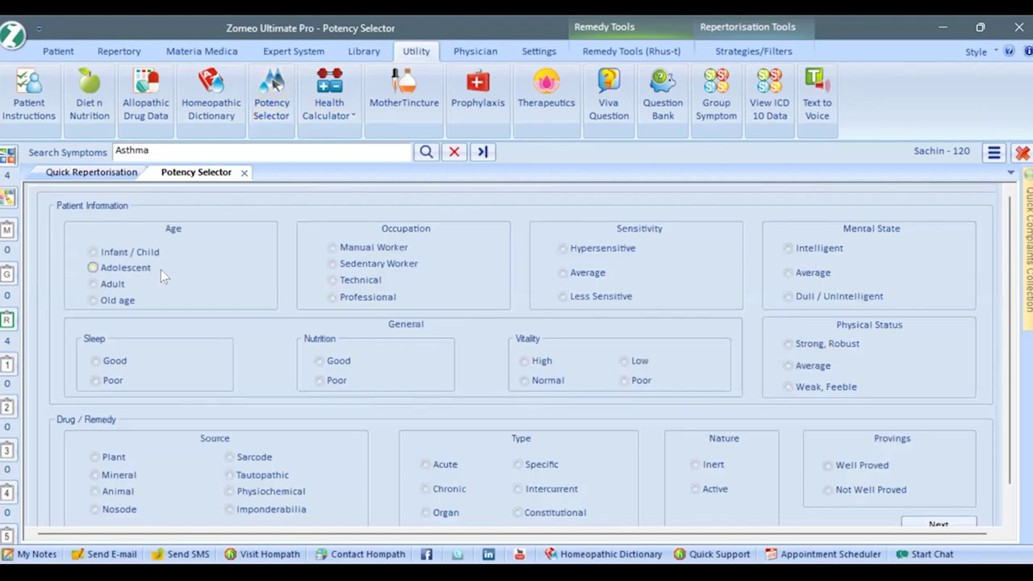
{"action": "left_click", "coordinate": [101, 271]}
{"action": "left_click", "coordinate": [789, 247]}
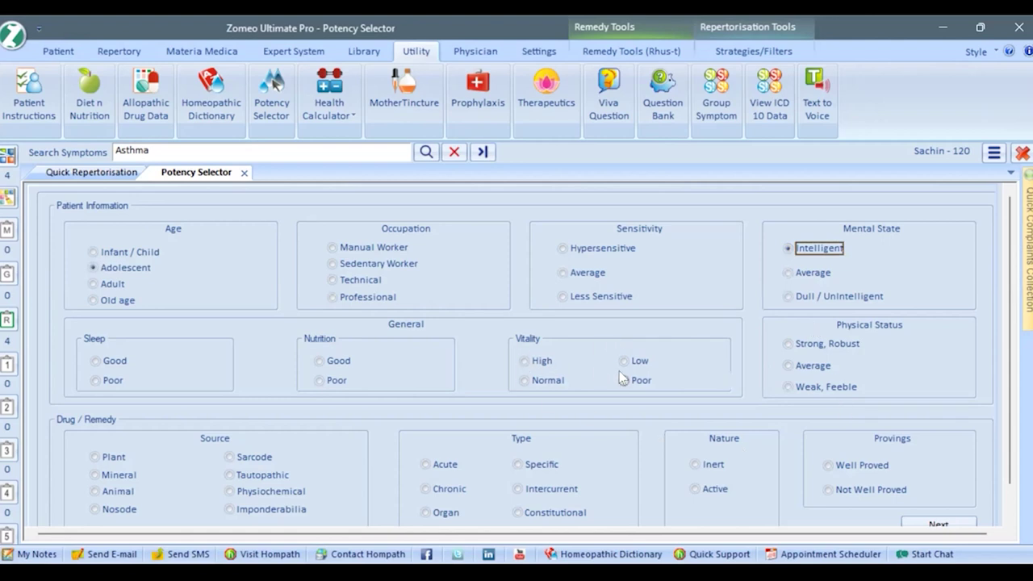
{"action": "left_click", "coordinate": [523, 361]}
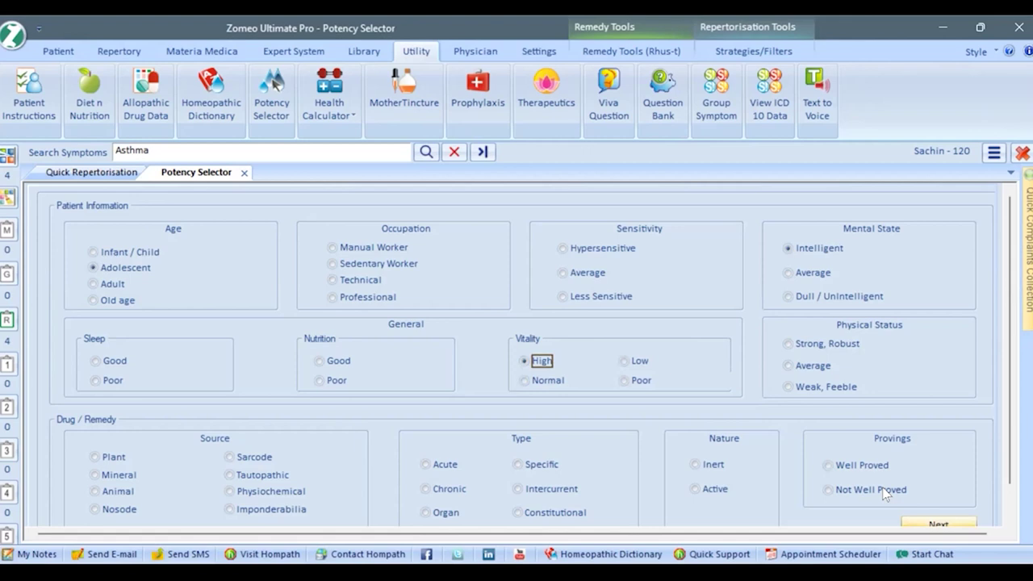
{"action": "key", "text": "Return"}
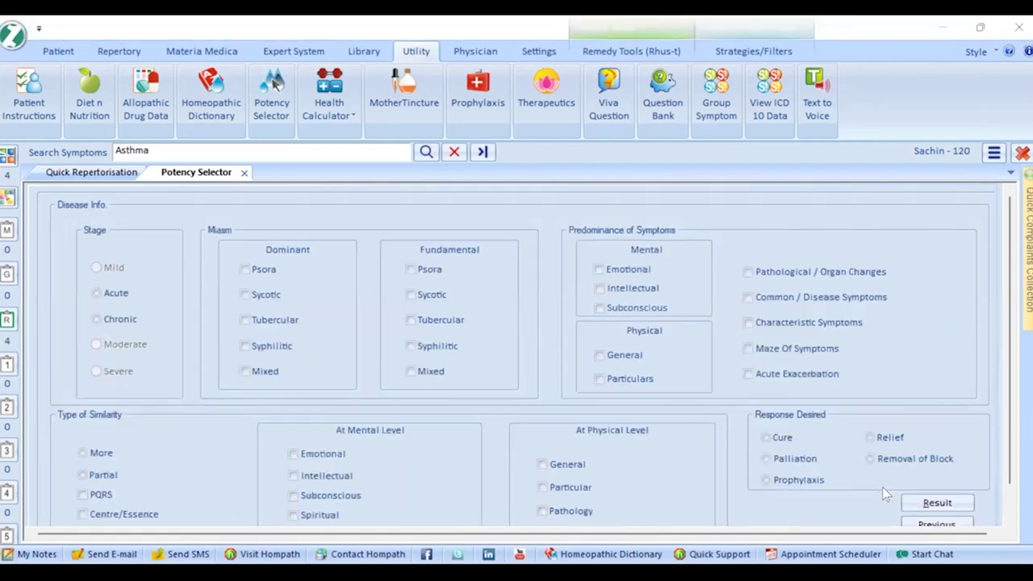
- Set the fundamental miasm to Psora and the desired response to Relief, generate the potency result and dismiss it
{"action": "left_click", "coordinate": [425, 273]}
{"action": "left_click", "coordinate": [869, 438]}
{"action": "left_click", "coordinate": [931, 502]}
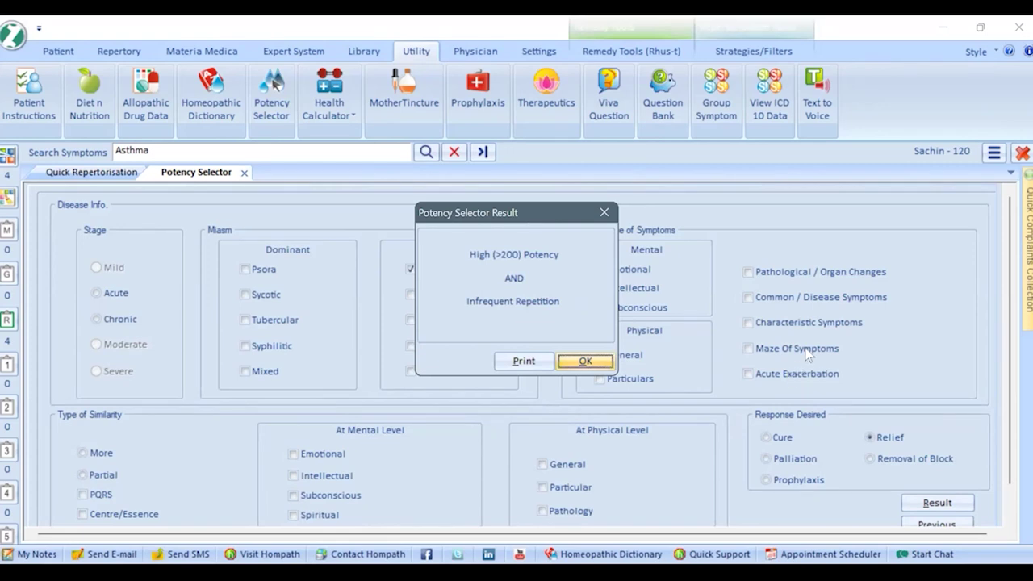
{"action": "left_click", "coordinate": [588, 363]}
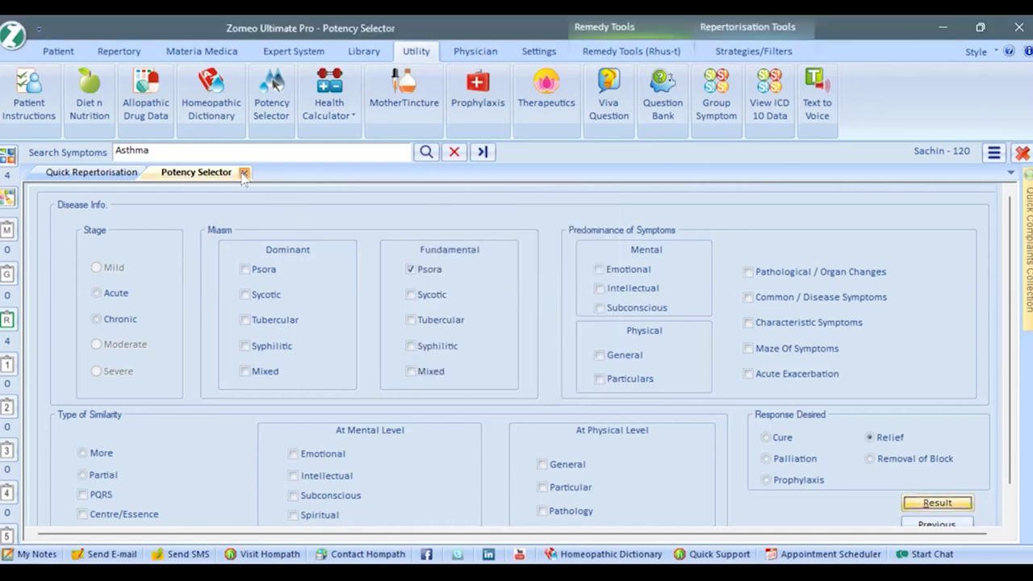
- Leave the Potency Selector and start a quick prescription for Rhus-t with potency 200C, dosage 1 Powder, repetition 1 OD and duration 1 Week
{"action": "left_click", "coordinate": [244, 173]}
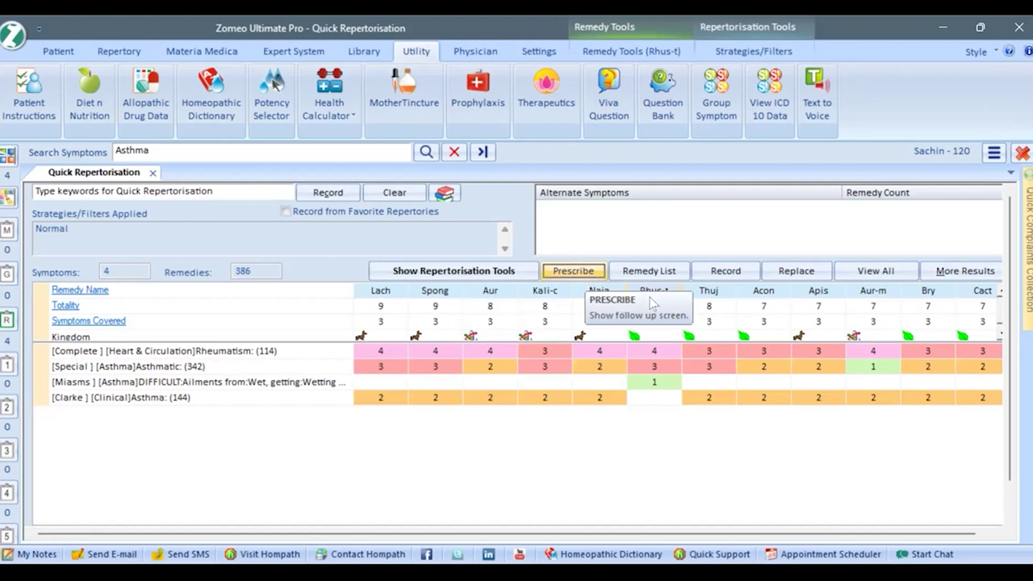
{"action": "left_click", "coordinate": [574, 271]}
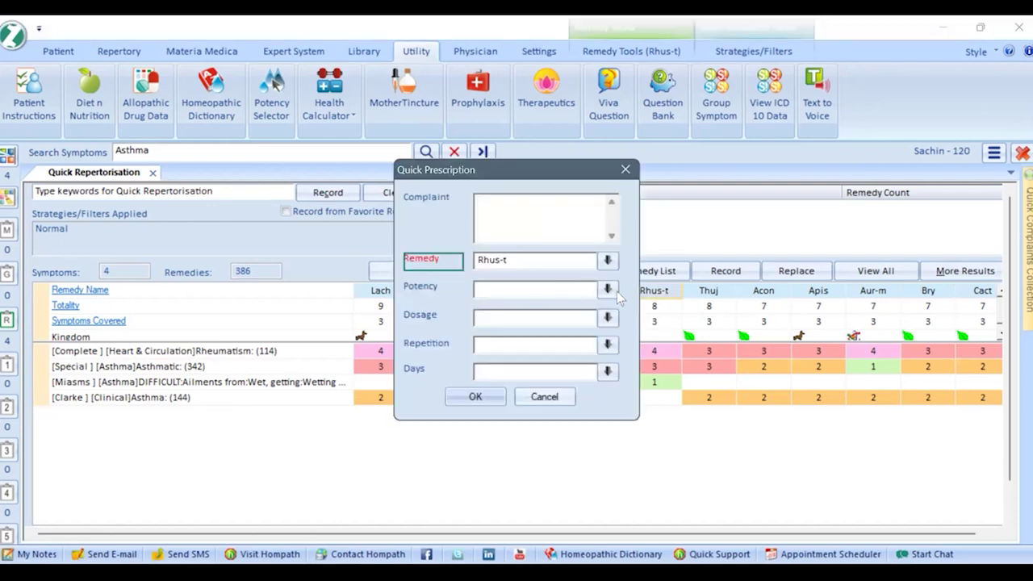
{"action": "left_click", "coordinate": [608, 288]}
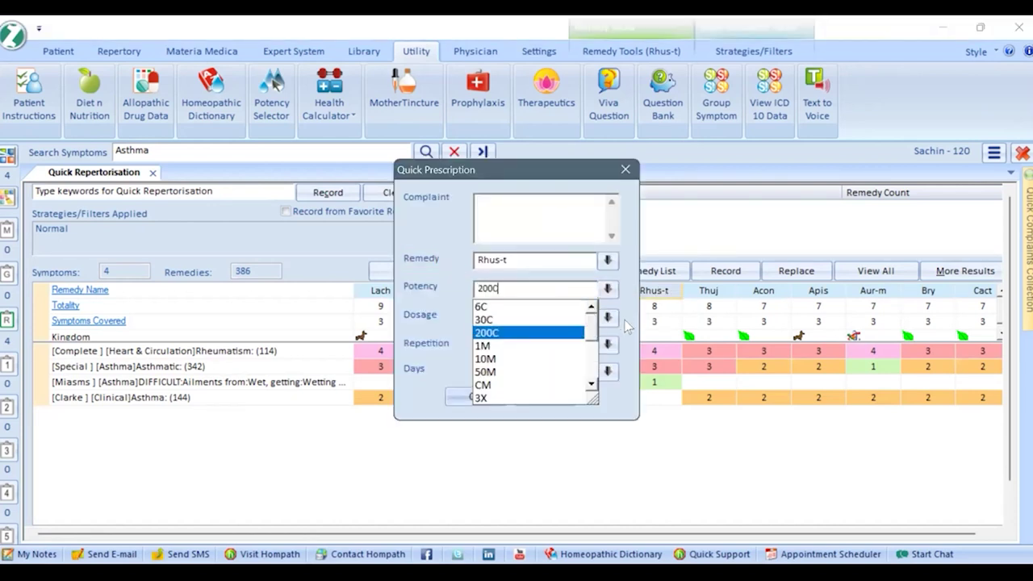
{"action": "left_click", "coordinate": [607, 317]}
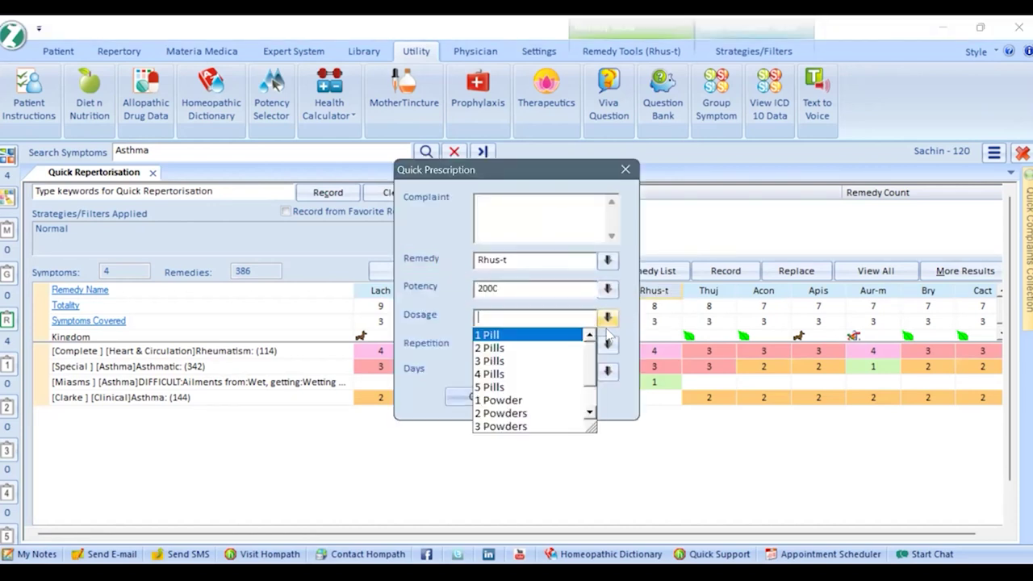
{"action": "left_click", "coordinate": [556, 400]}
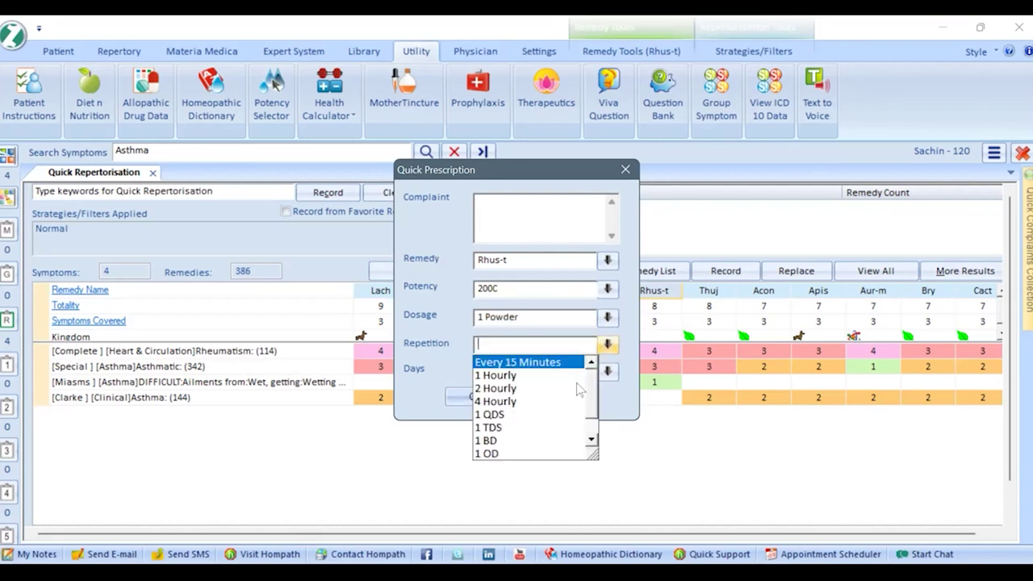
{"action": "left_click", "coordinate": [530, 454]}
{"action": "left_click", "coordinate": [606, 371]}
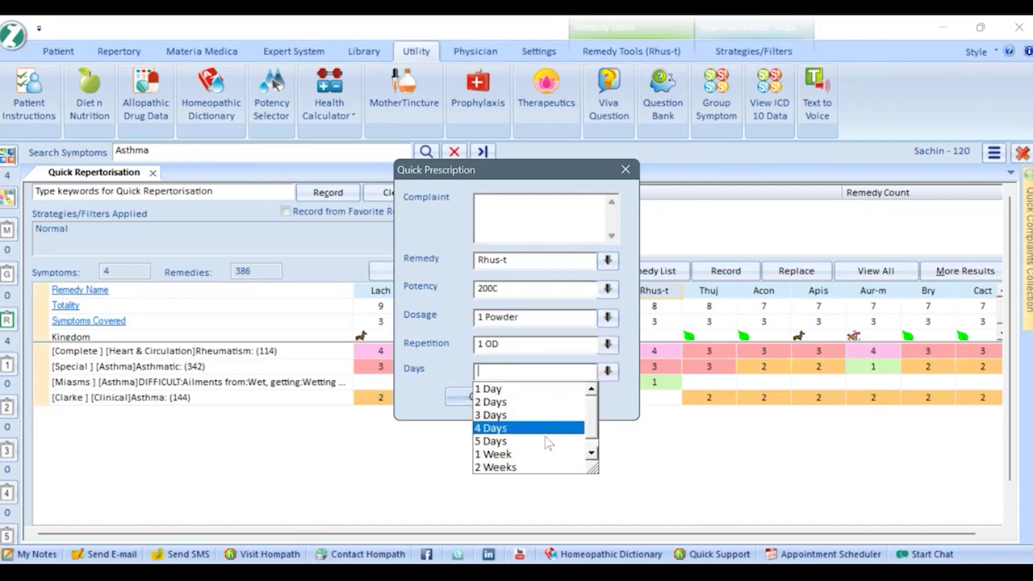
{"action": "left_click", "coordinate": [546, 453]}
- Enter Asthma as the complaint in the quick prescription and save it
{"action": "left_click", "coordinate": [474, 396]}
{"action": "left_click", "coordinate": [523, 319]}
{"action": "type", "text": "Asthma"}
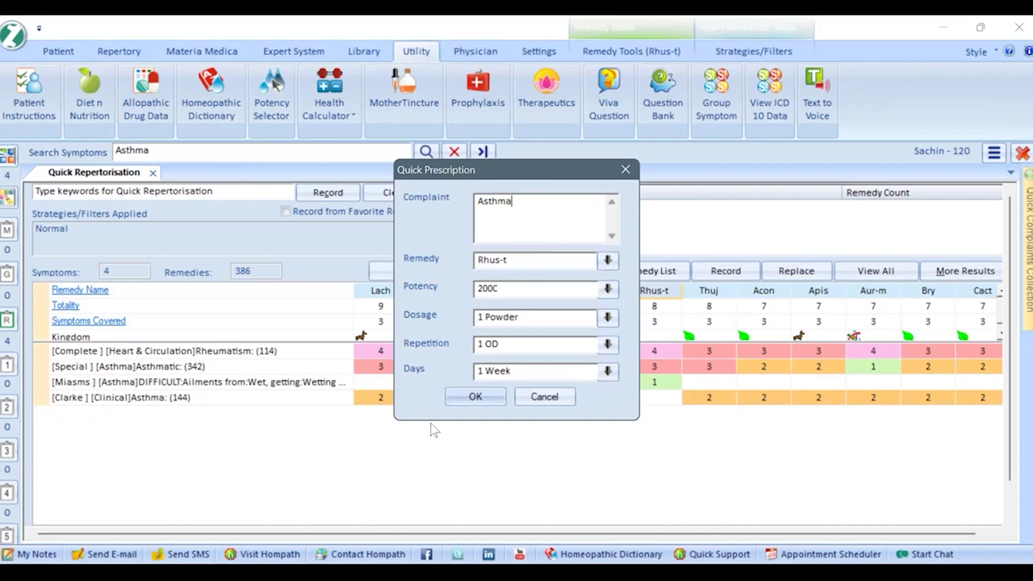
{"action": "left_click", "coordinate": [474, 396]}
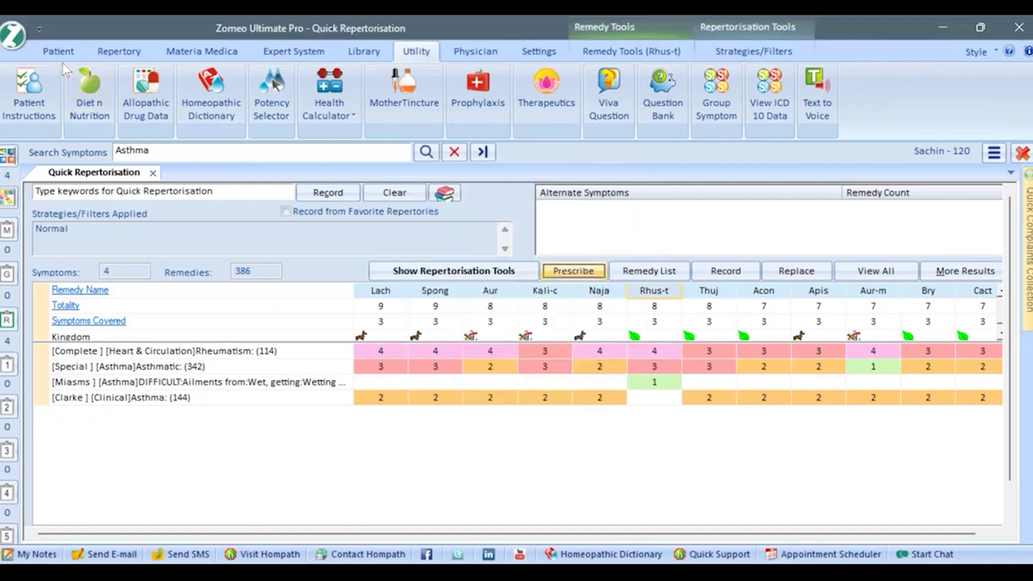
- Open the patient's follow-up record and add Sac-l as a second remedy for the Asthma complaint
{"action": "left_click", "coordinate": [58, 51]}
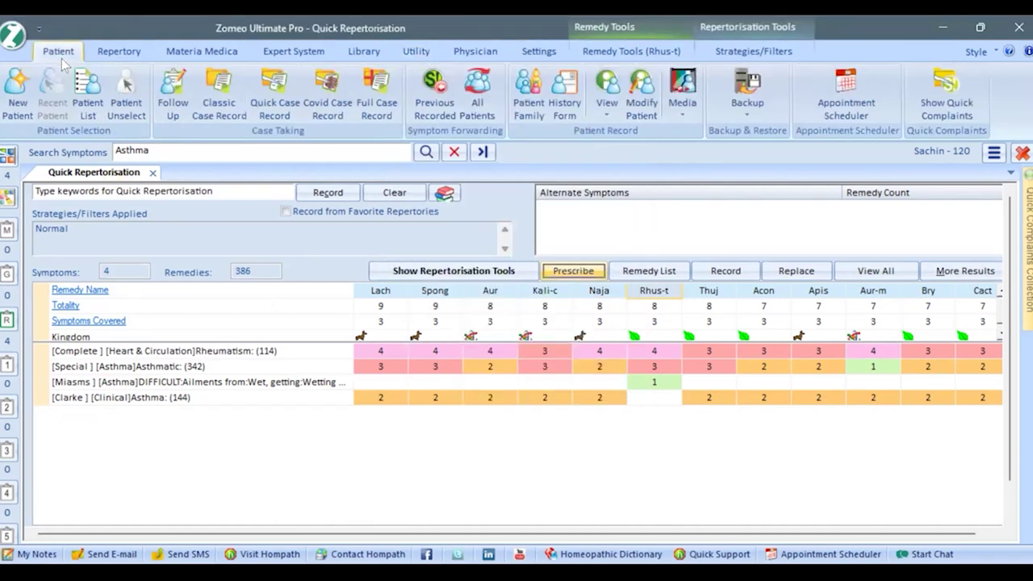
{"action": "left_click", "coordinate": [165, 101]}
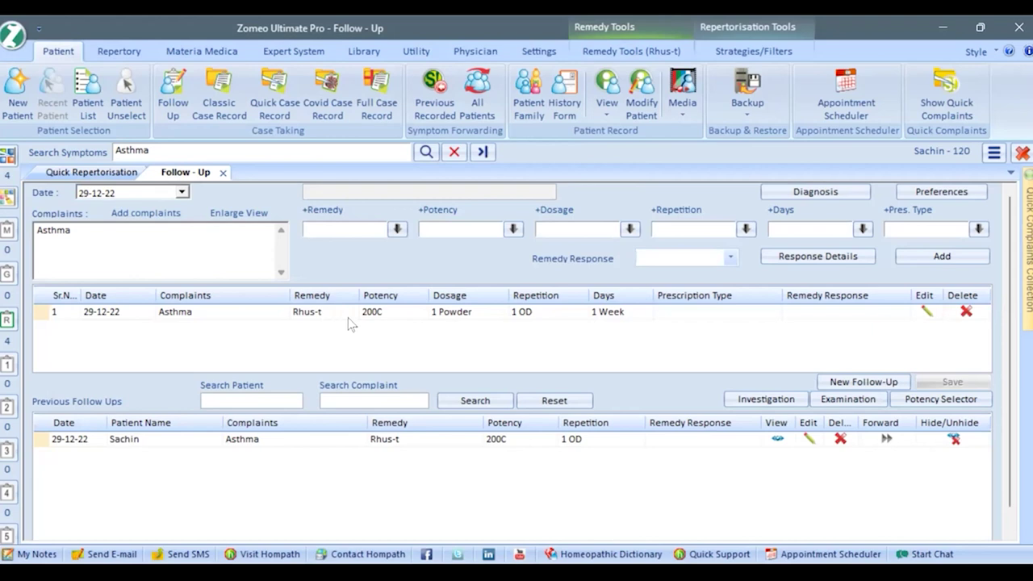
{"action": "type", "text": "sac"}
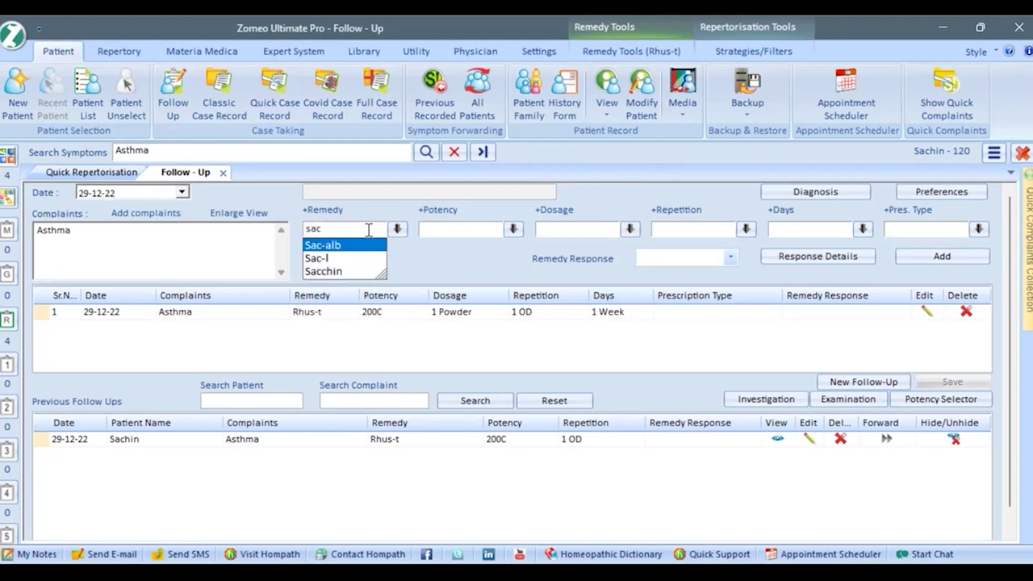
{"action": "left_click", "coordinate": [330, 259]}
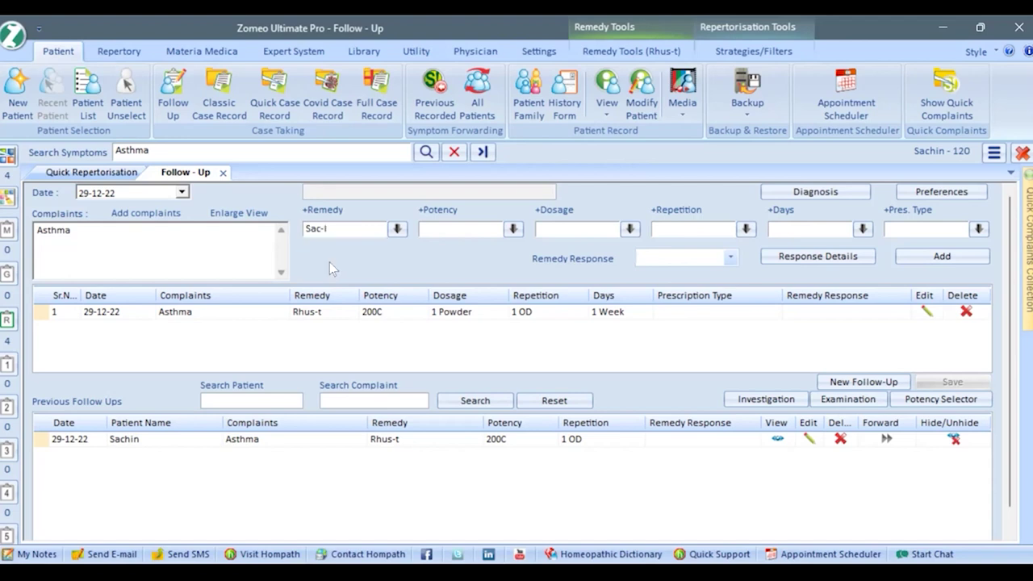
{"action": "left_click", "coordinate": [921, 256]}
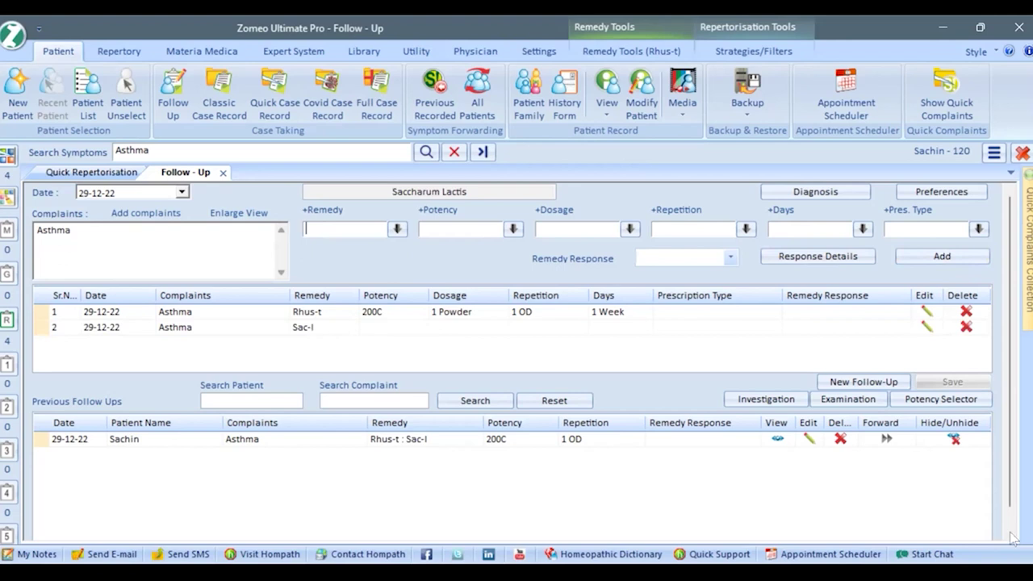
- Preview the printable follow-up list and close it without printing
{"action": "scroll", "coordinate": [901, 537], "scroll_direction": "down", "scroll_amount": 1}
{"action": "left_click", "coordinate": [871, 525]}
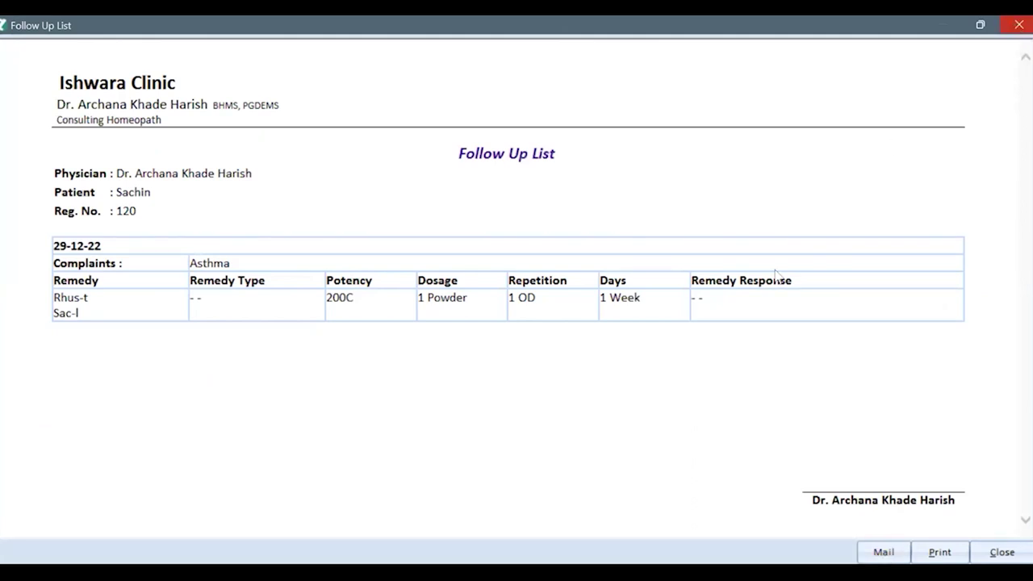
{"action": "key", "text": "Escape"}
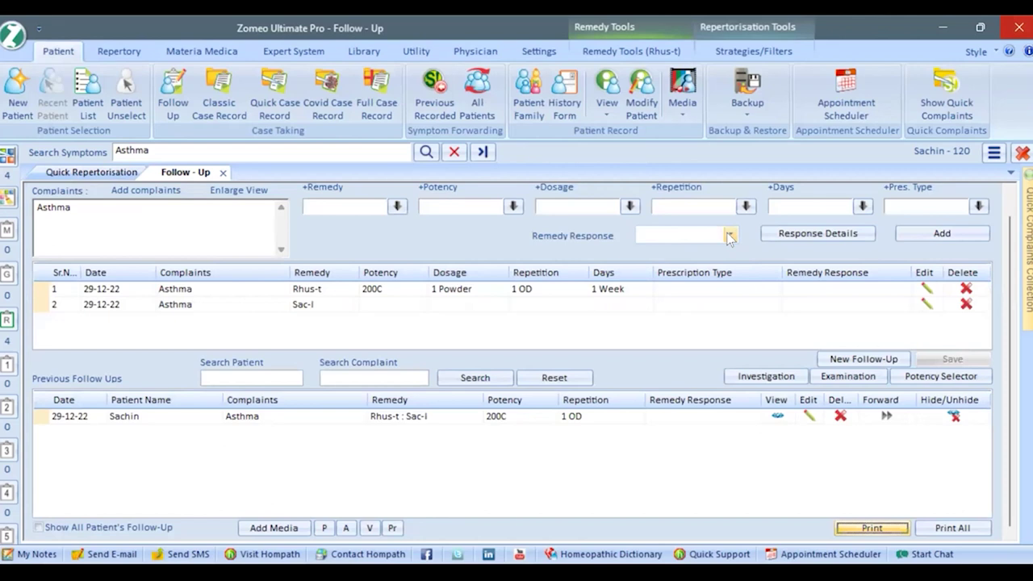
- Select the remedy response 10.25%, review the response details for 26.50%, 76.90% and Aggravation Followed by Amelioration, and close them
{"action": "left_click", "coordinate": [729, 235]}
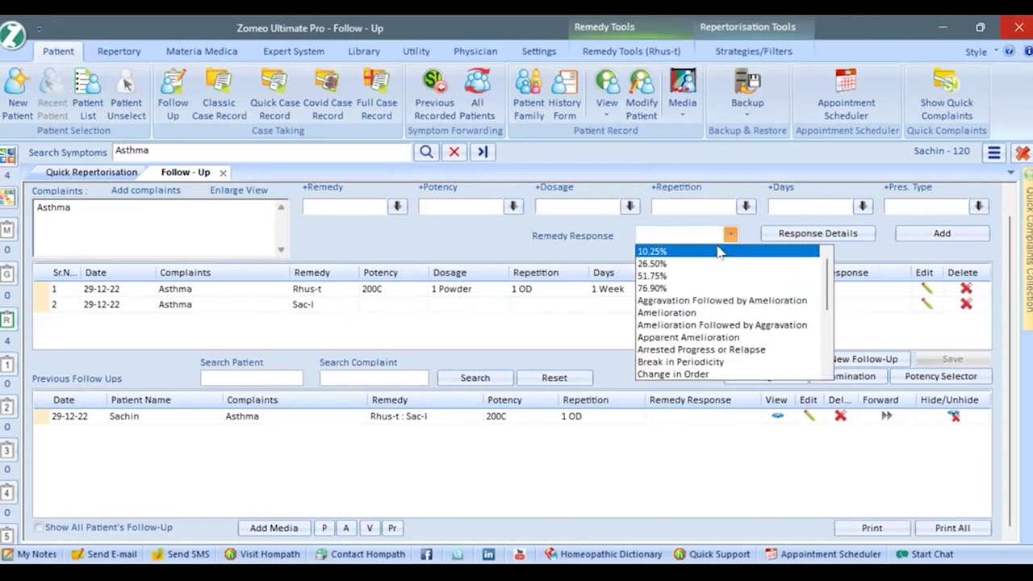
{"action": "left_click", "coordinate": [720, 252]}
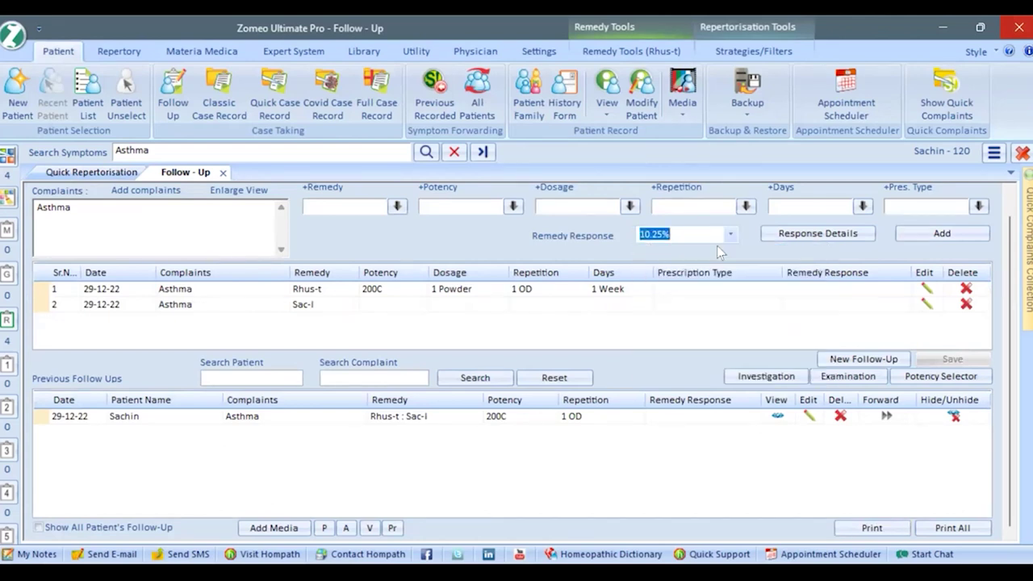
{"action": "left_click", "coordinate": [789, 240]}
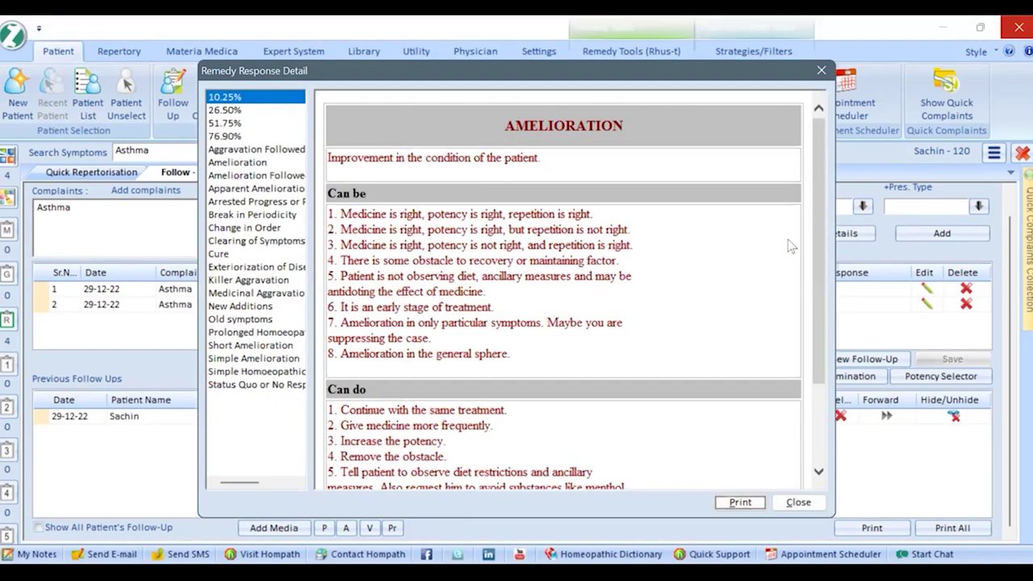
{"action": "left_click", "coordinate": [233, 111]}
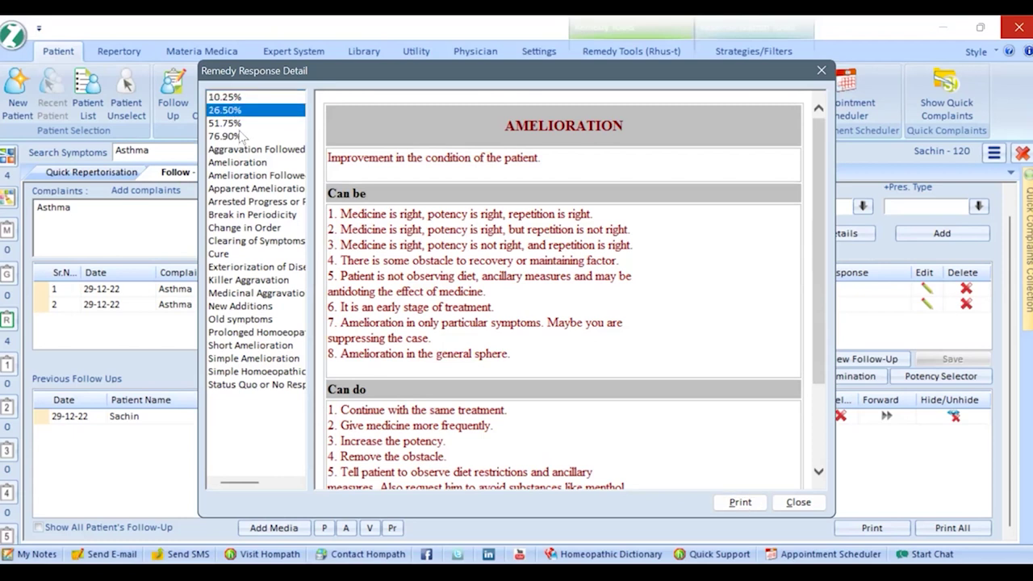
{"action": "left_click", "coordinate": [242, 137]}
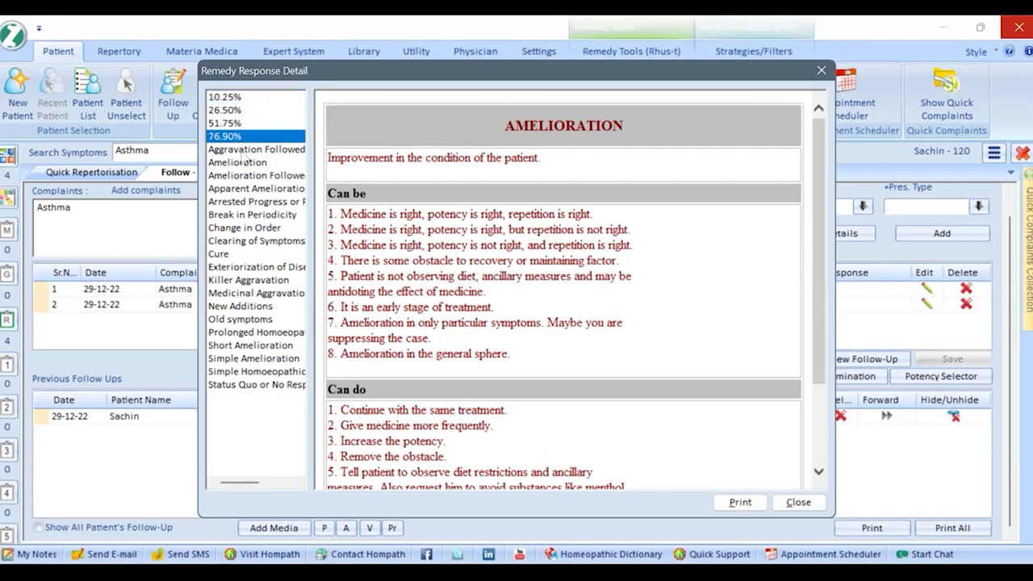
{"action": "left_click", "coordinate": [243, 152]}
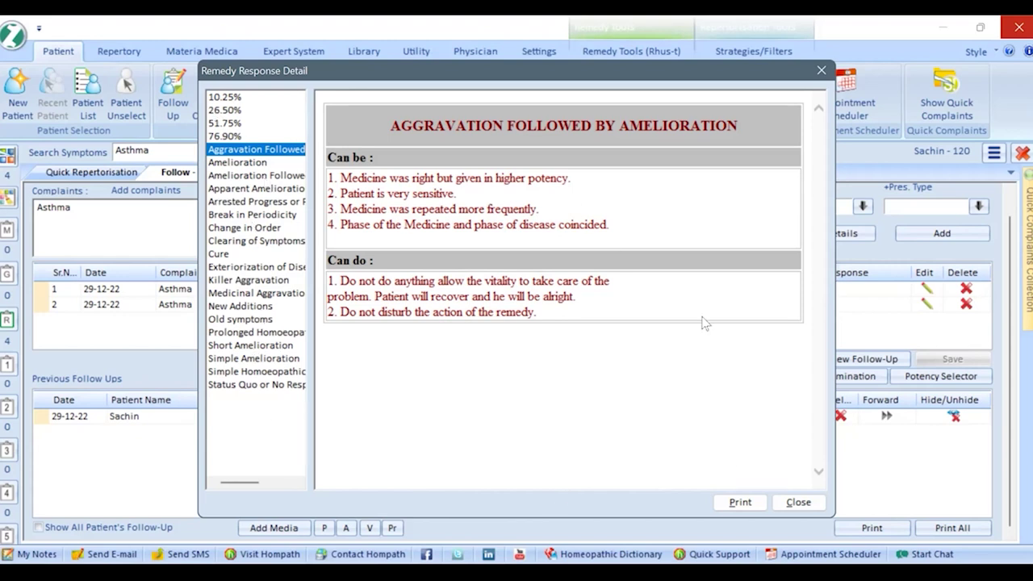
{"action": "left_click", "coordinate": [821, 71]}
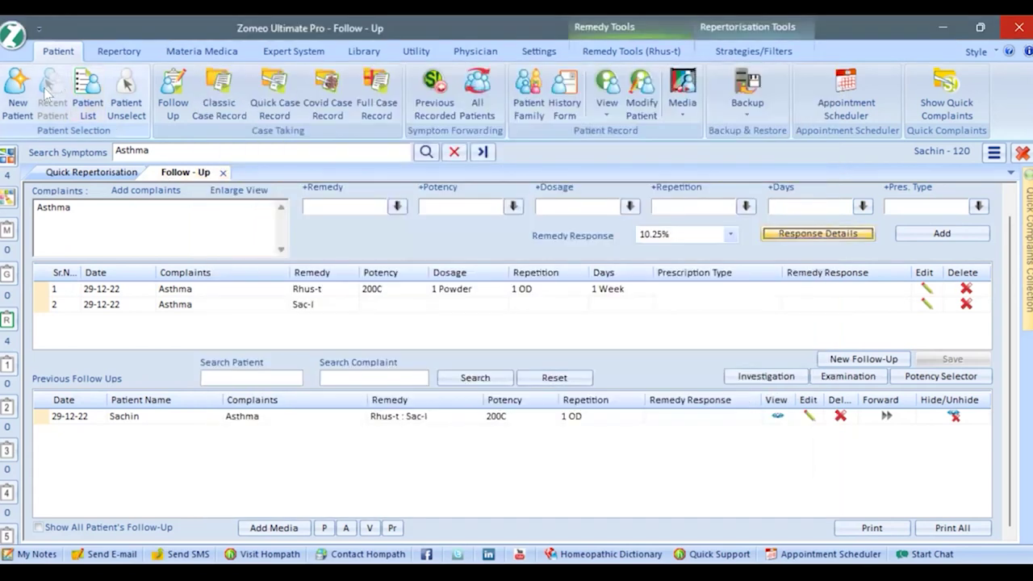
- Return to the quick repertorisation sheet and read the Patient Instructions for Asthma through to the advice on avoiding allergens
{"action": "left_click", "coordinate": [9, 155]}
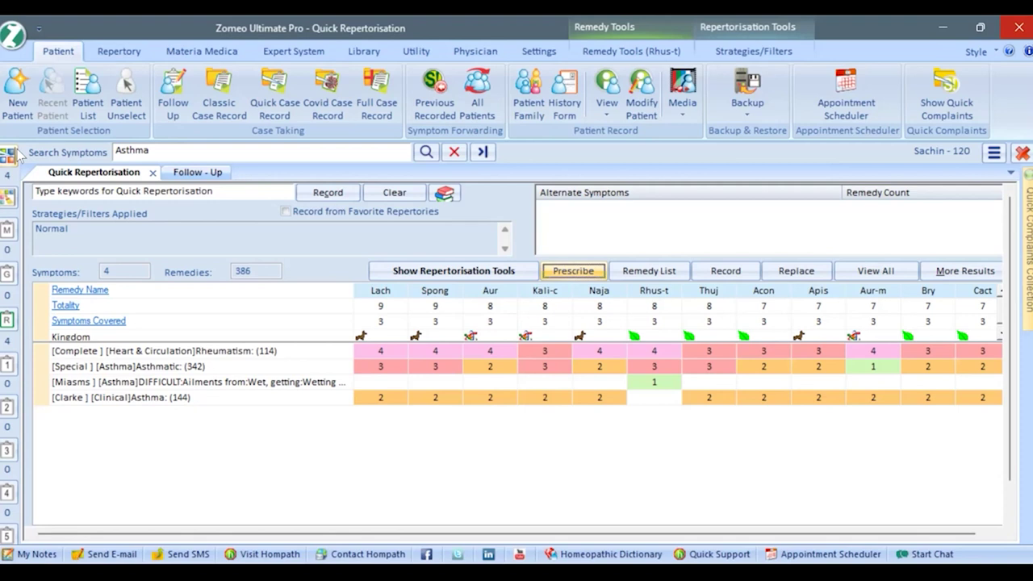
{"action": "left_click", "coordinate": [413, 51]}
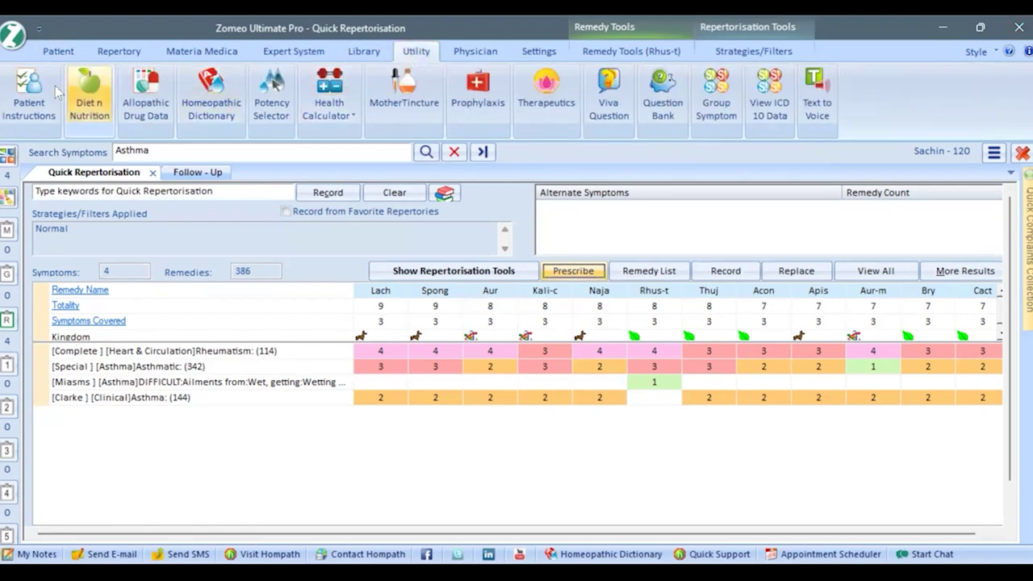
{"action": "left_click", "coordinate": [29, 96]}
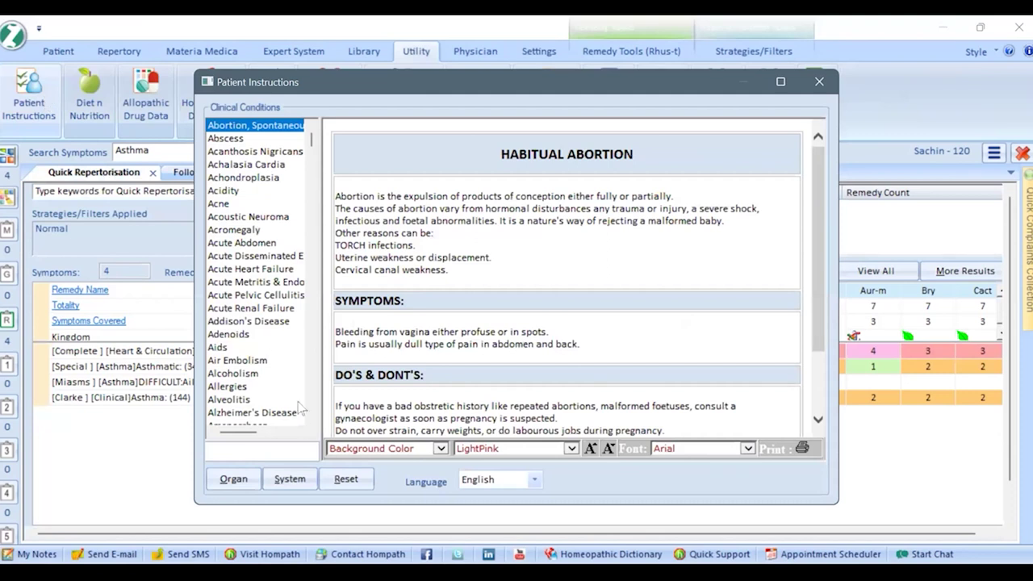
{"action": "type", "text": "as"}
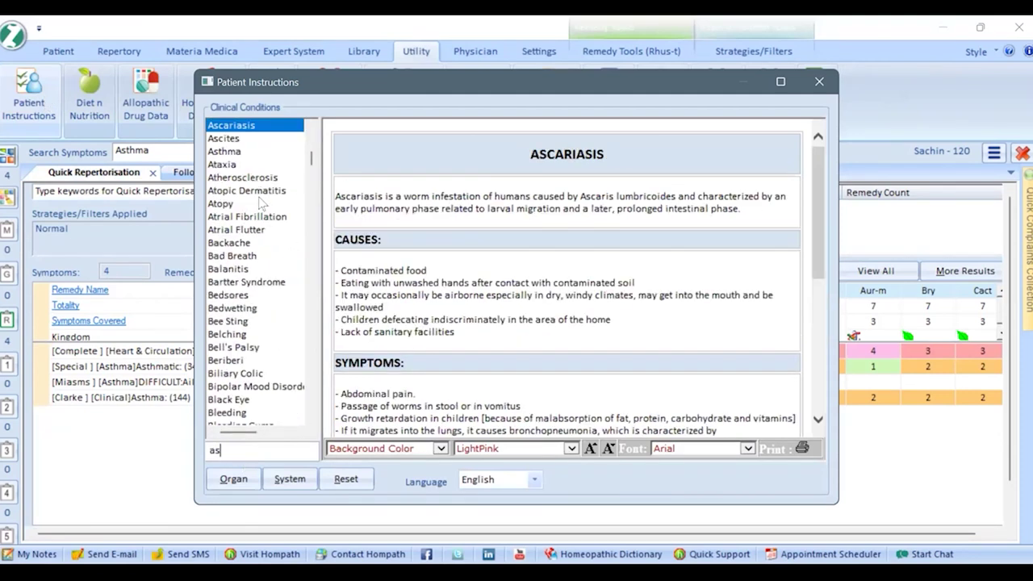
{"action": "left_click", "coordinate": [234, 152]}
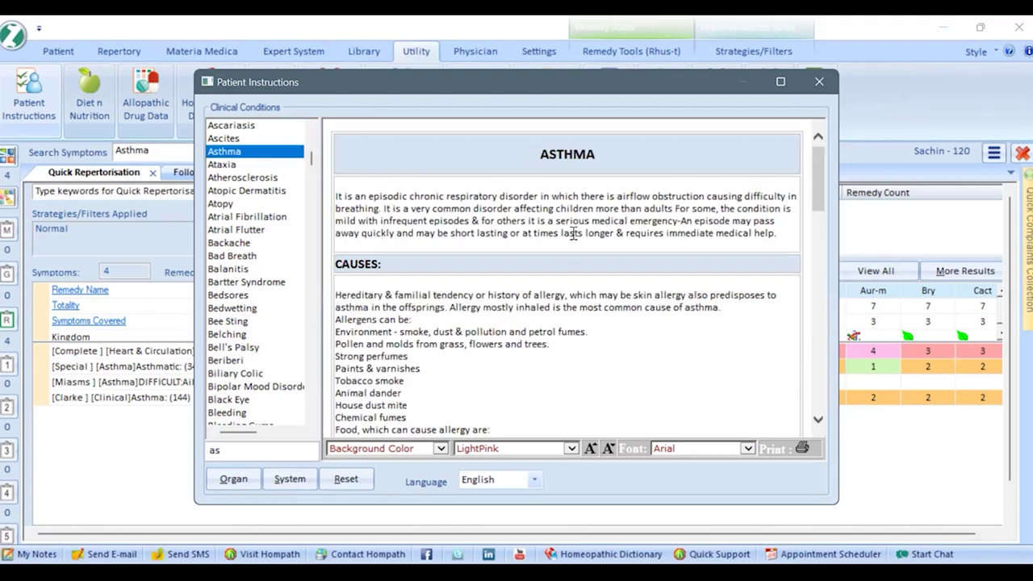
{"action": "scroll", "coordinate": [572, 233], "scroll_direction": "down", "scroll_amount": 8}
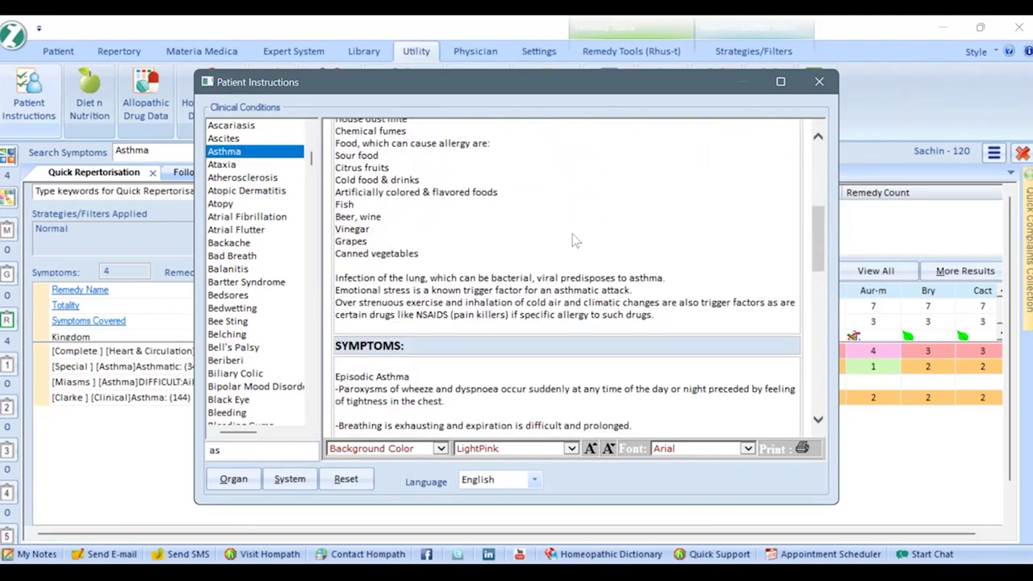
{"action": "scroll", "coordinate": [572, 240], "scroll_direction": "down", "scroll_amount": 10}
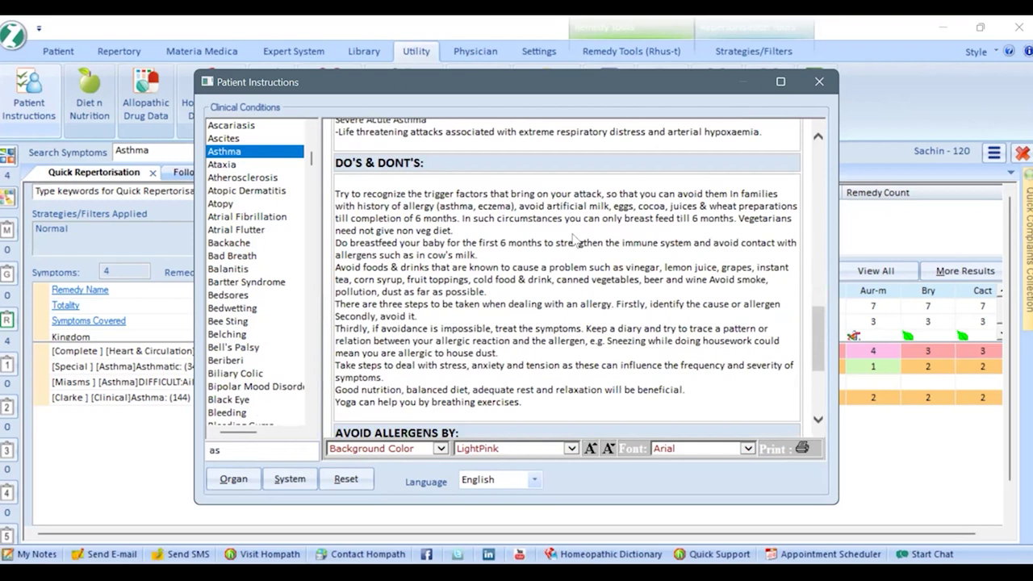
{"action": "scroll", "coordinate": [574, 240], "scroll_direction": "down", "scroll_amount": 4}
{"action": "scroll", "coordinate": [575, 240], "scroll_direction": "down", "scroll_amount": 1}
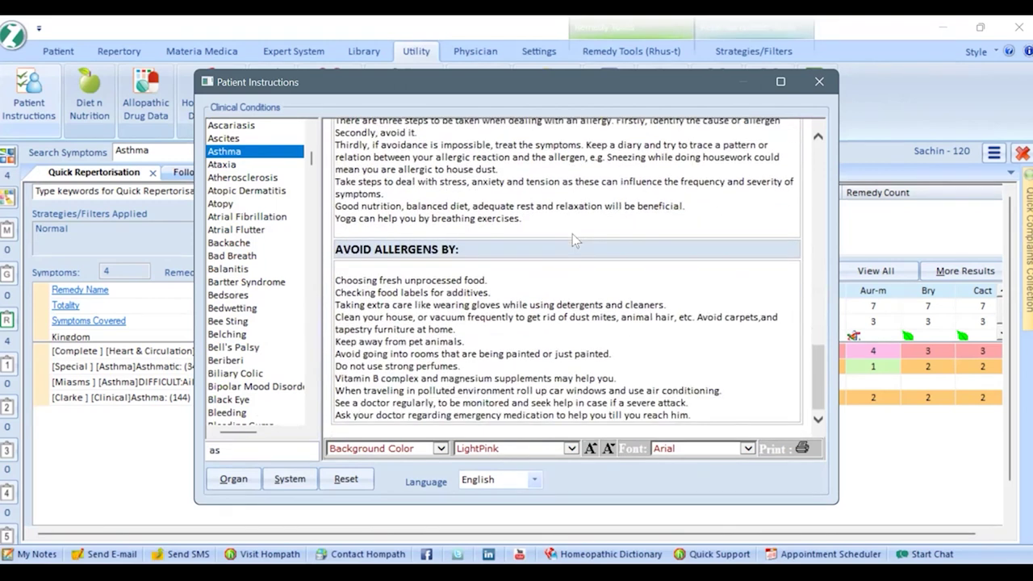
- Enlarge the text of the asthma instructions, view the print options without printing, and close the Patient Instructions
{"action": "left_click", "coordinate": [590, 448]}
{"action": "left_click", "coordinate": [590, 448]}
{"action": "scroll", "coordinate": [576, 373], "scroll_direction": "up", "scroll_amount": 4}
{"action": "scroll", "coordinate": [576, 373], "scroll_direction": "up", "scroll_amount": 10}
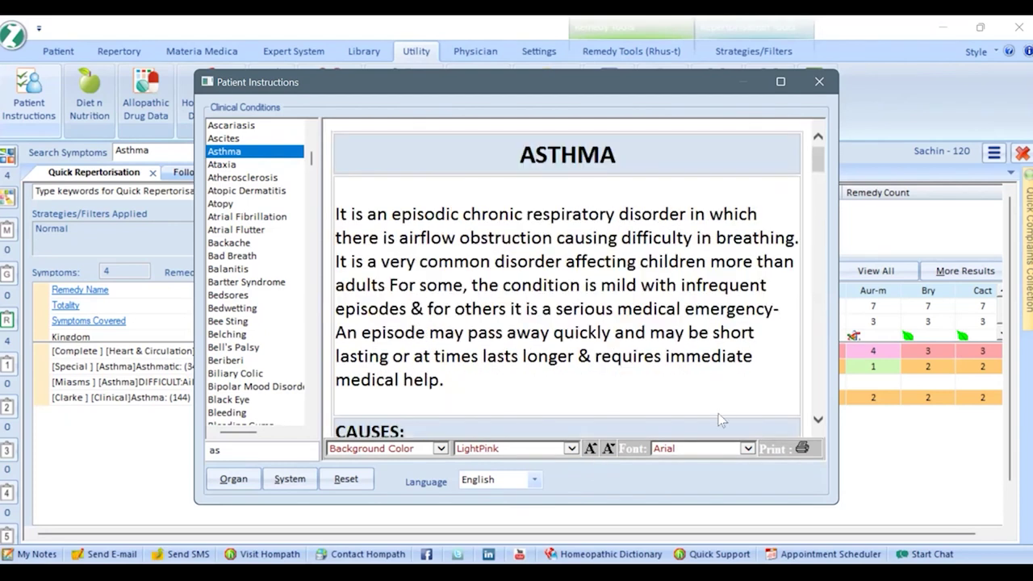
{"action": "left_click", "coordinate": [802, 449]}
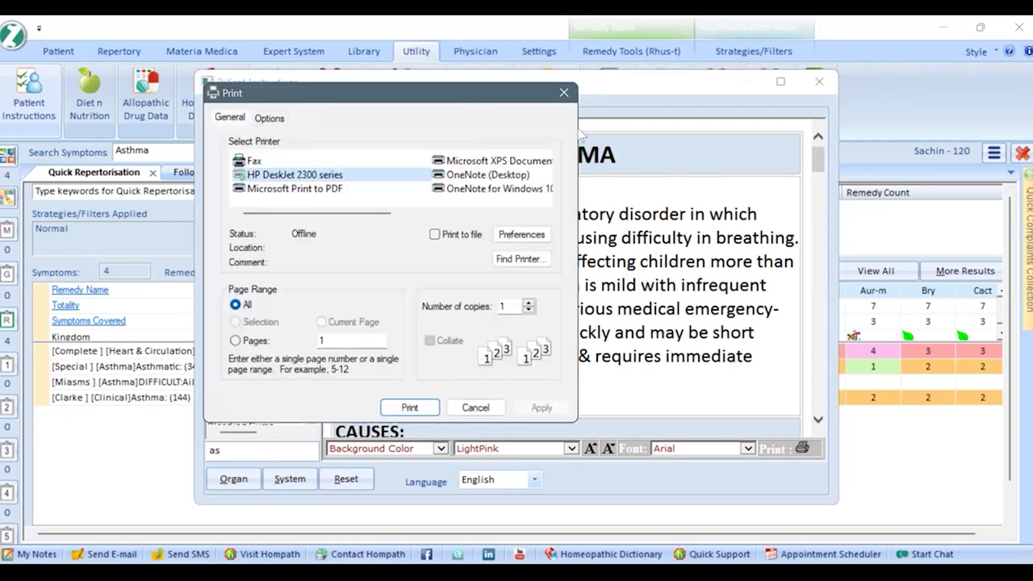
{"action": "left_click", "coordinate": [563, 91]}
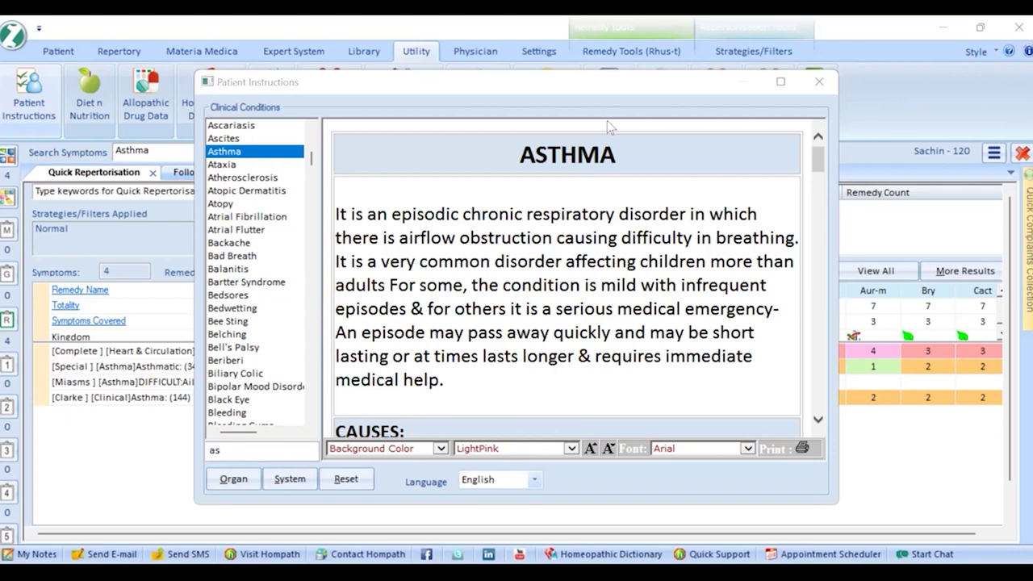
{"action": "left_click", "coordinate": [825, 85]}
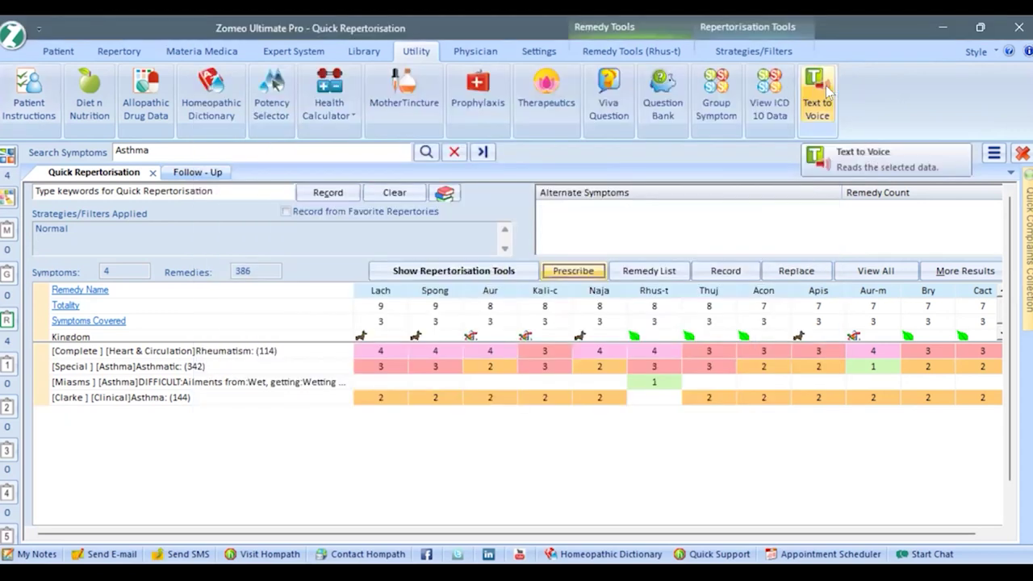
- Read the Diet n Nutrition advice for Asthma, including dietary management, enlarge its text, and close it
{"action": "left_click", "coordinate": [103, 117]}
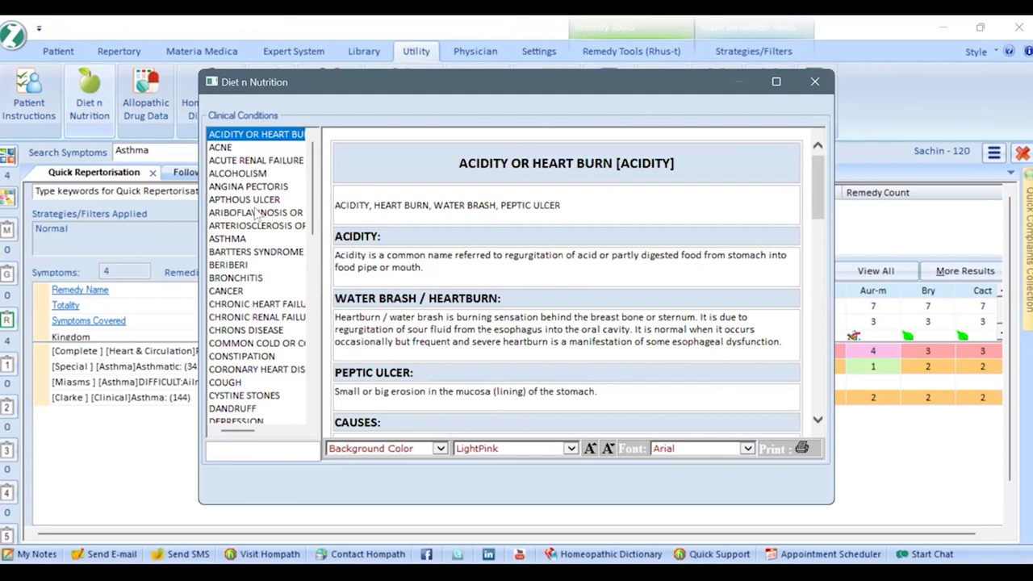
{"action": "left_click", "coordinate": [242, 239]}
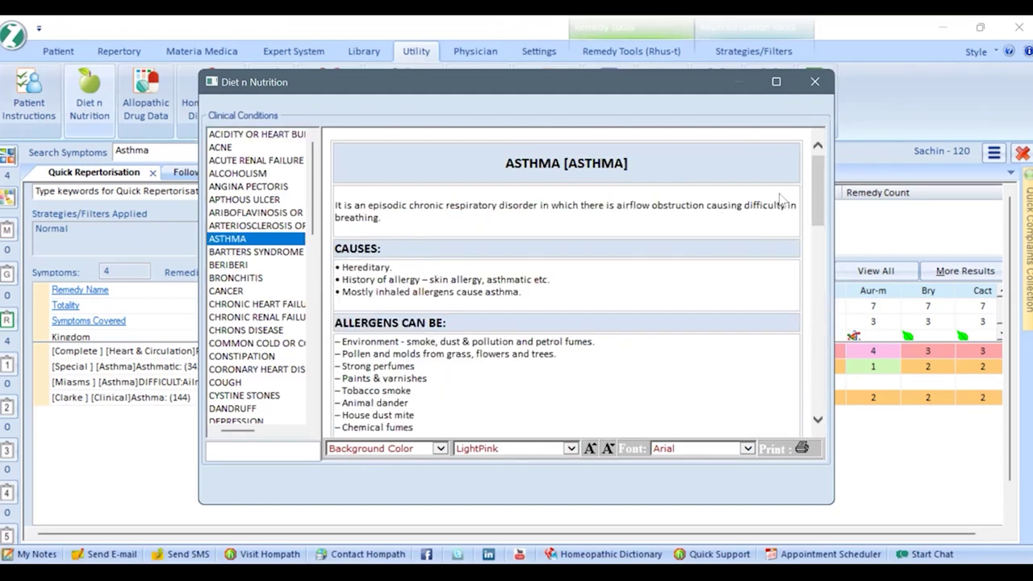
{"action": "left_click_drag", "start_coordinate": [816, 168], "coordinate": [840, 335]}
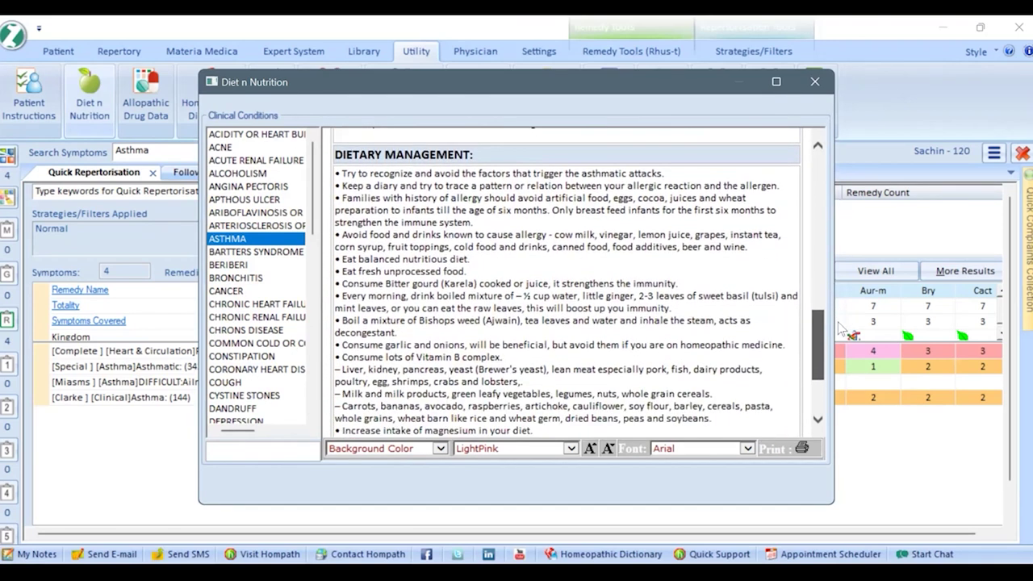
{"action": "left_click", "coordinate": [589, 448]}
{"action": "scroll", "coordinate": [576, 362], "scroll_direction": "up", "scroll_amount": 3}
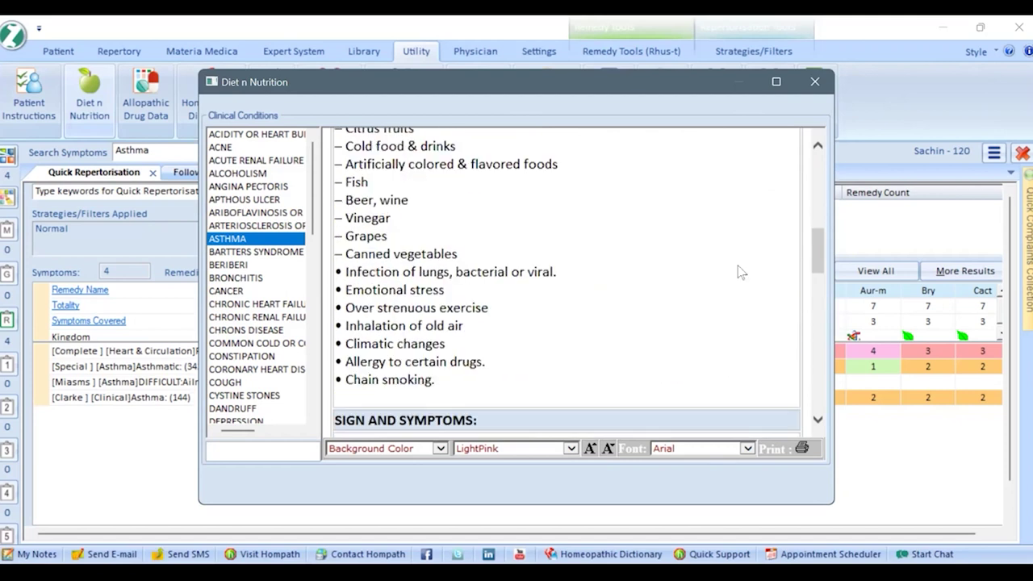
{"action": "left_click_drag", "start_coordinate": [811, 255], "coordinate": [825, 413]}
{"action": "left_click", "coordinate": [814, 82]}
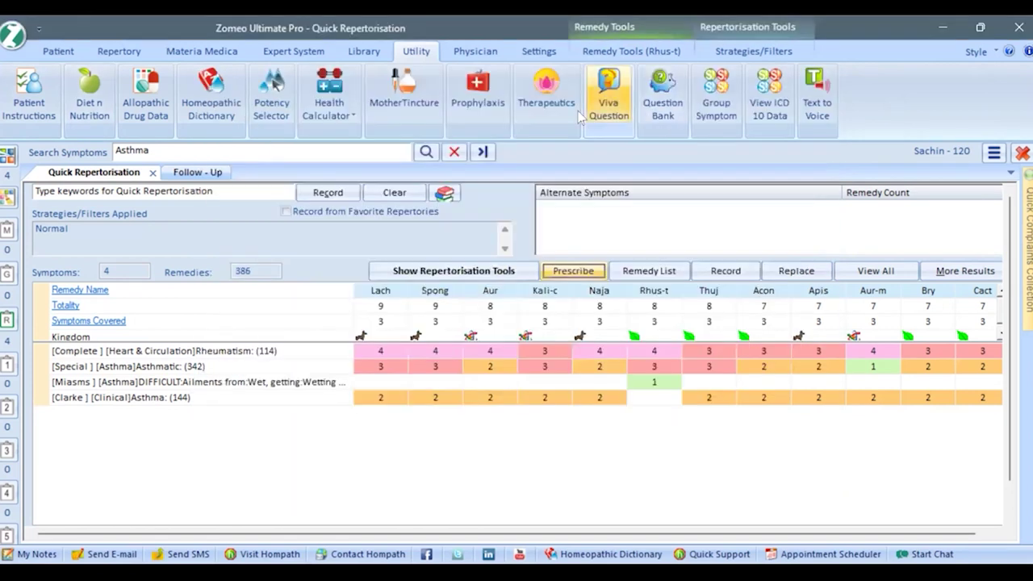